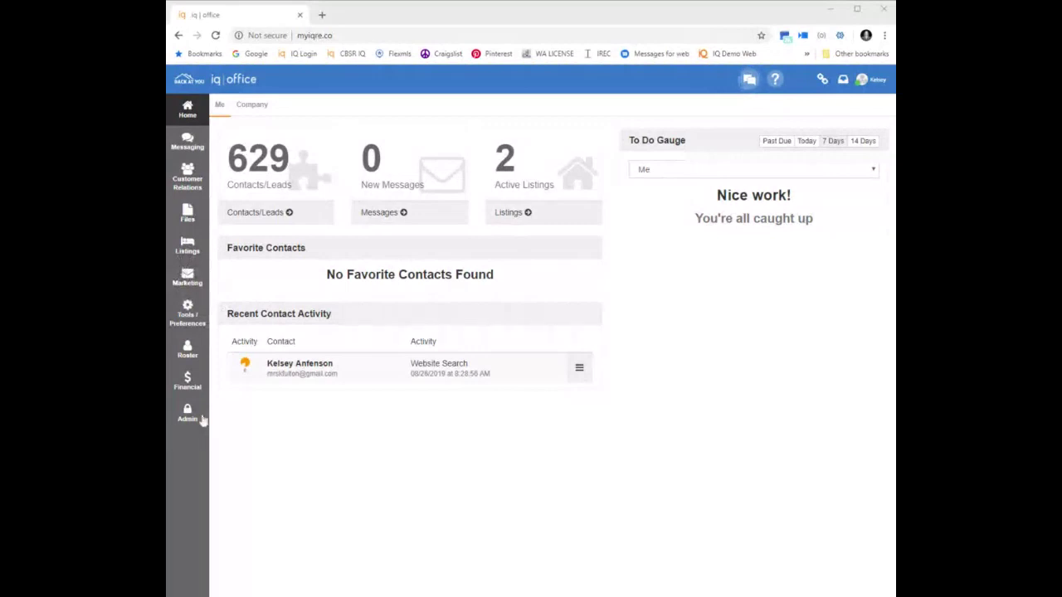
# Go from Admin content to Marketing's Print Marketing > My Saved Content list, still empty
pyautogui.click(187, 411)
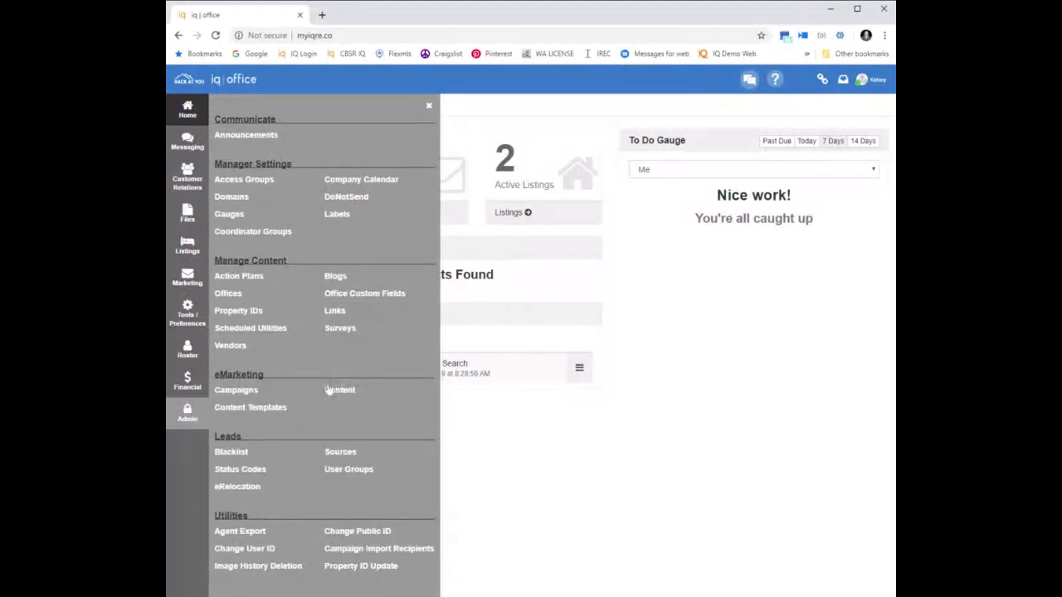
pyautogui.click(338, 390)
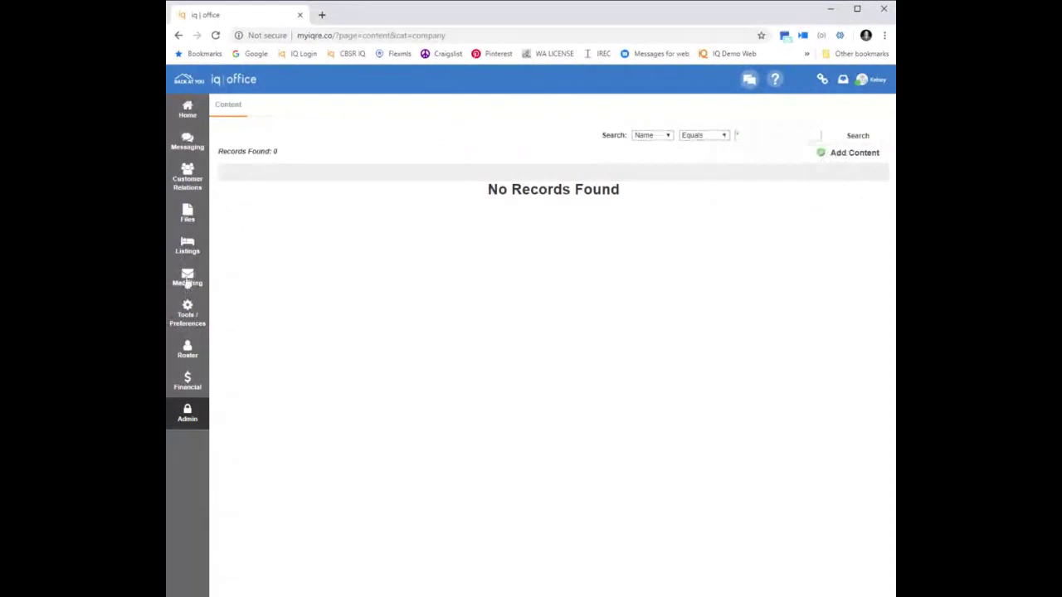
pyautogui.click(187, 280)
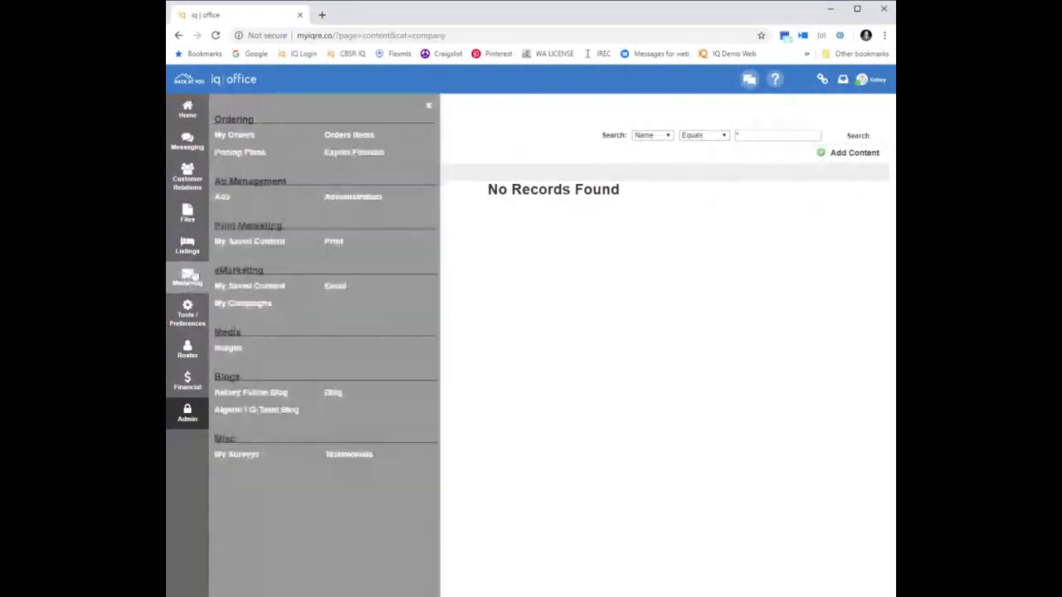
pyautogui.click(253, 242)
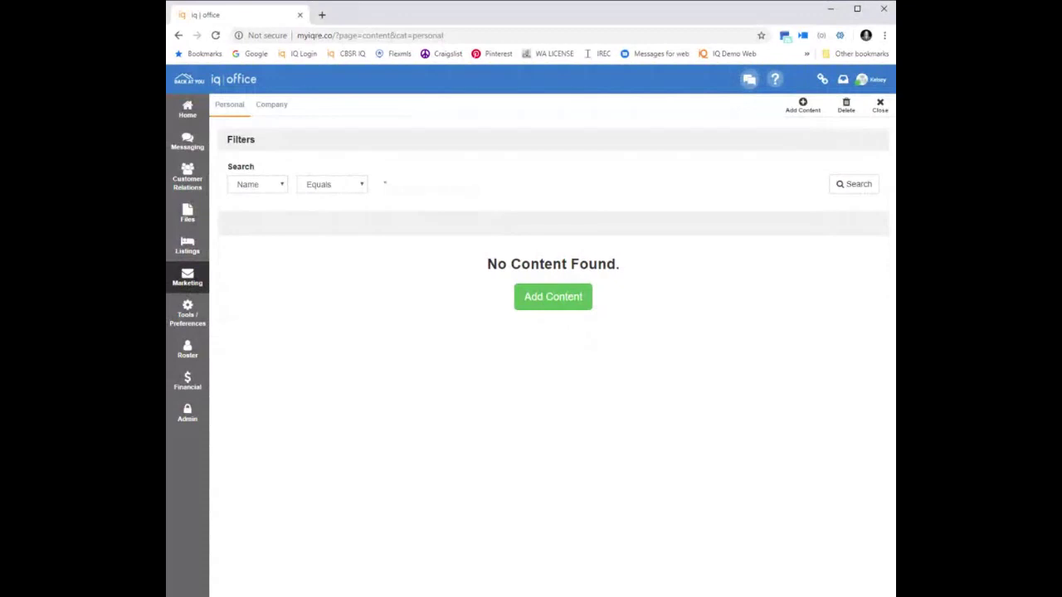
# Add new content to bring up the Select Template dialog of realtiQ templates
pyautogui.click(545, 297)
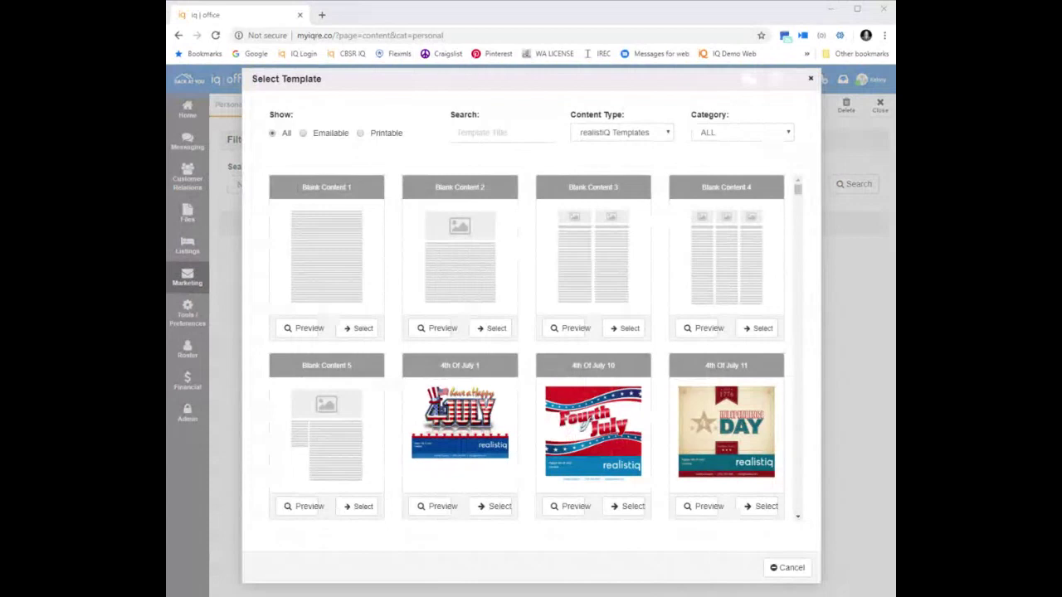
# Filter realtiQ templates to Property Flyer - On the Market and use the Dark Red flyer
pyautogui.press('Down')
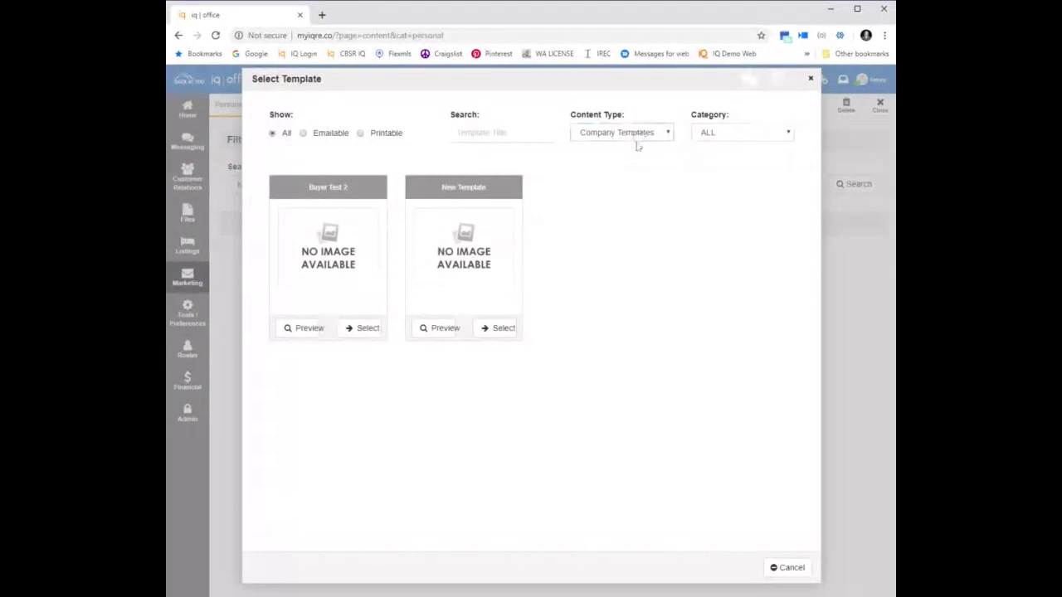
pyautogui.press('Up')
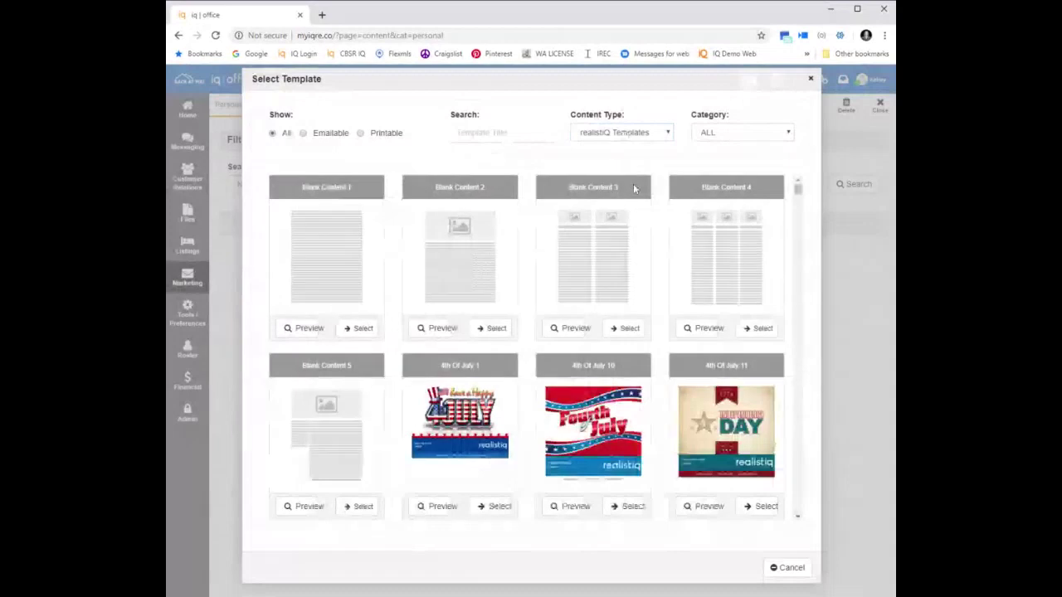
pyautogui.click(734, 146)
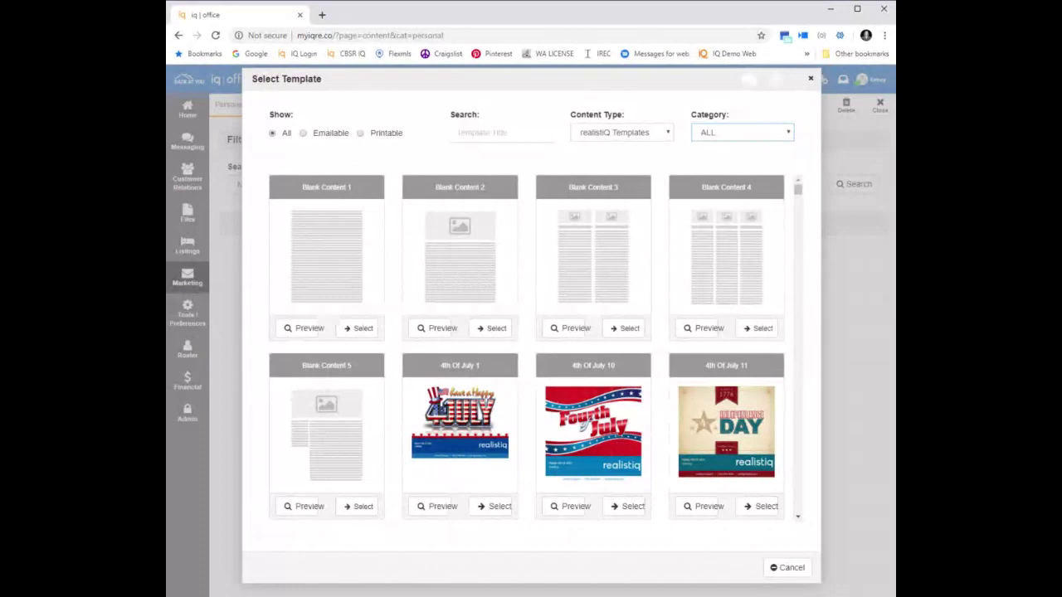
pyautogui.press('Return')
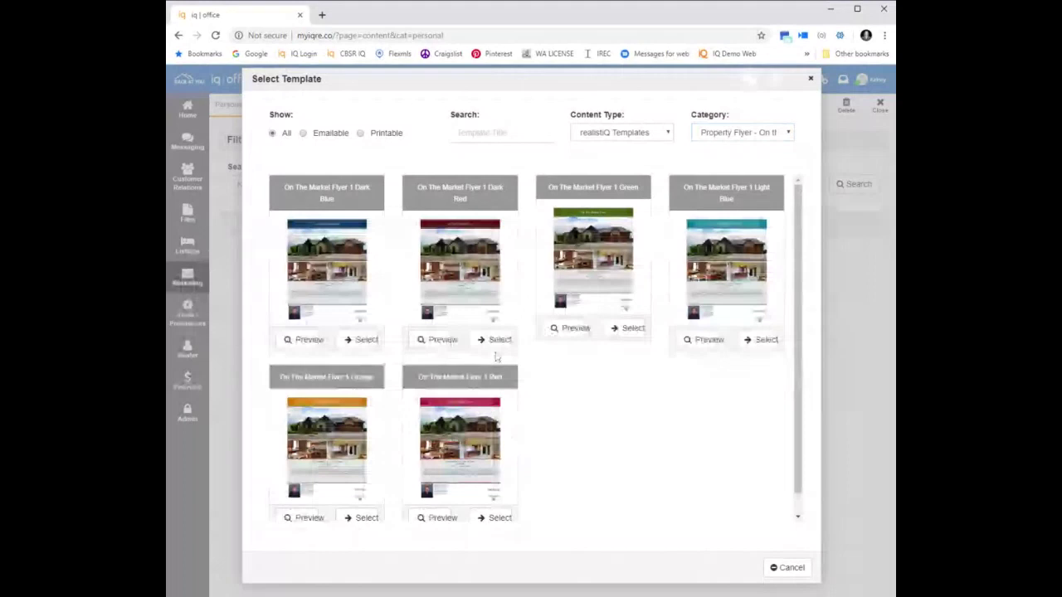
pyautogui.click(496, 341)
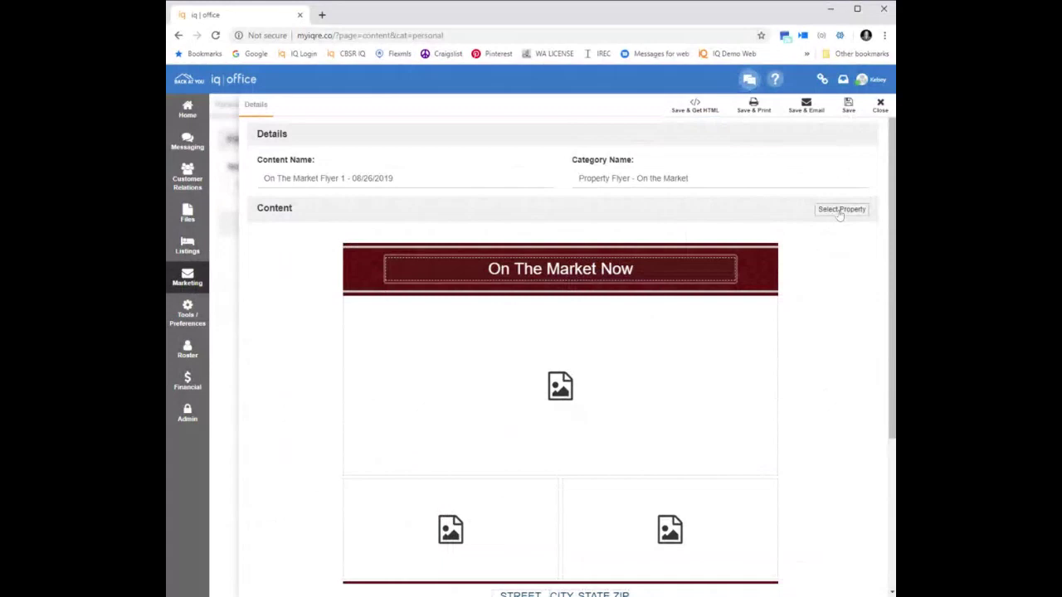
pyautogui.click(840, 211)
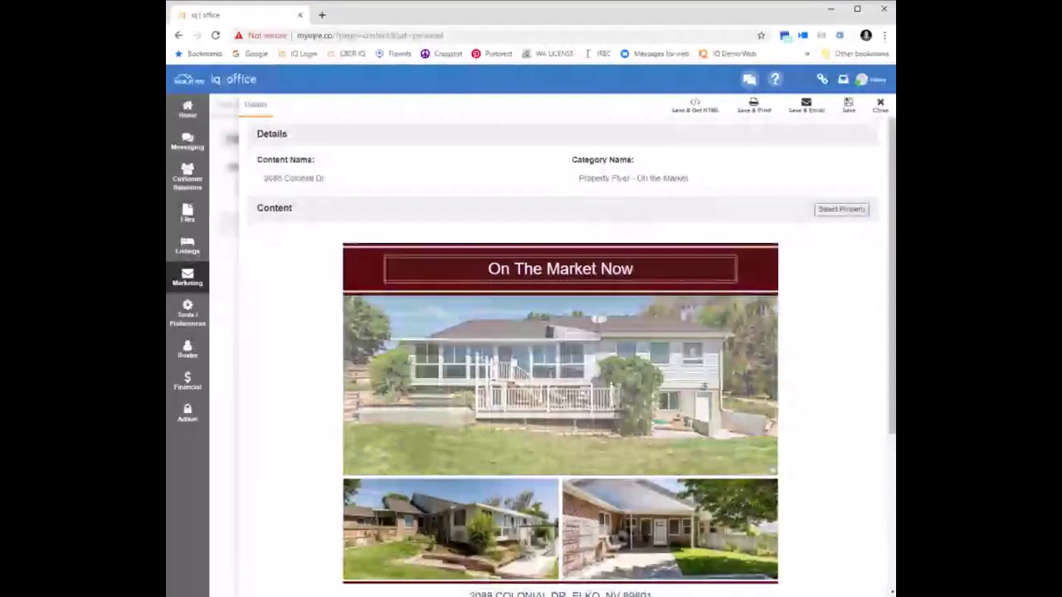
pyautogui.scroll(-1, 470, 472)
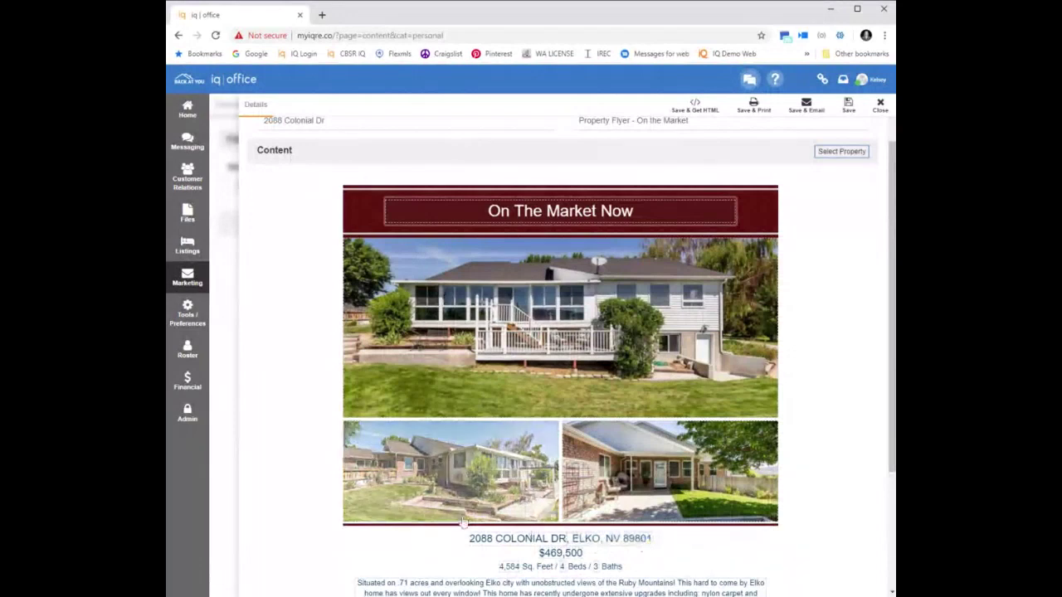
pyautogui.scroll(-1, 462, 521)
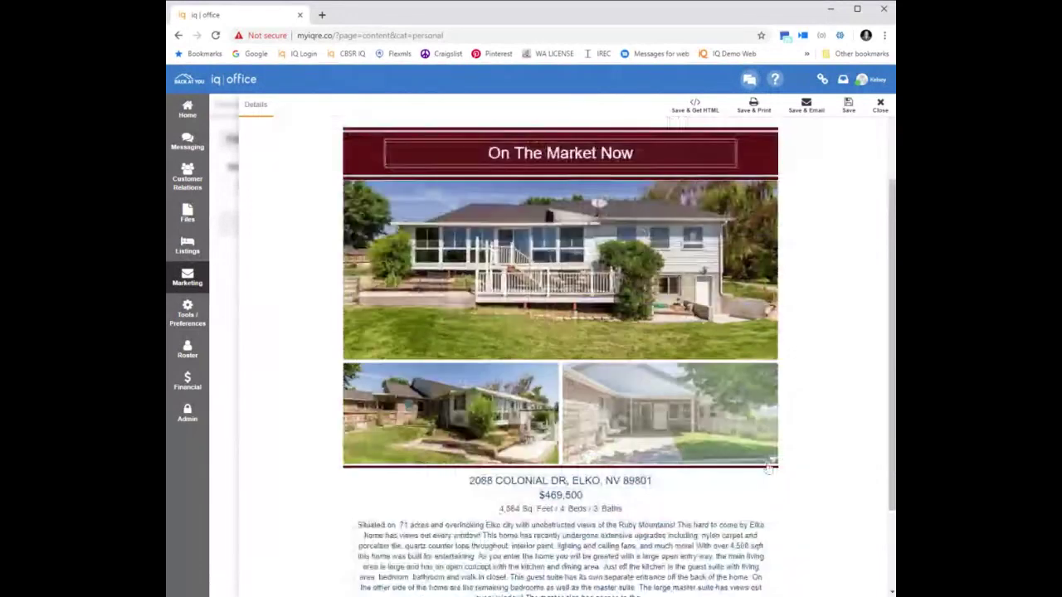
# Replace the lower-right porch photo with dining-room listing photo 3617685_04.jpg and save
pyautogui.click(655, 423)
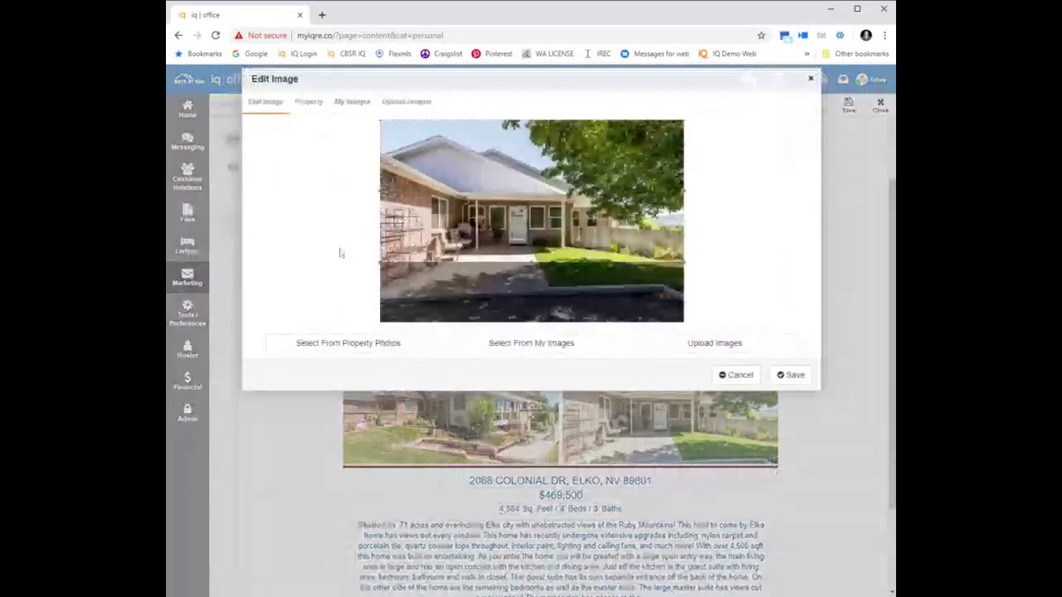
pyautogui.click(309, 103)
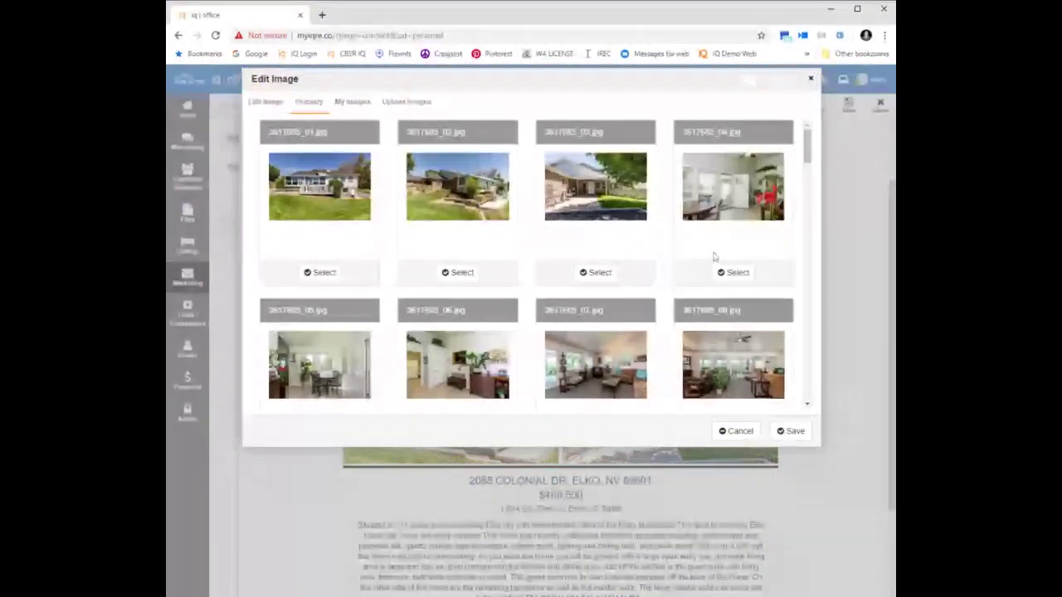
pyautogui.click(459, 272)
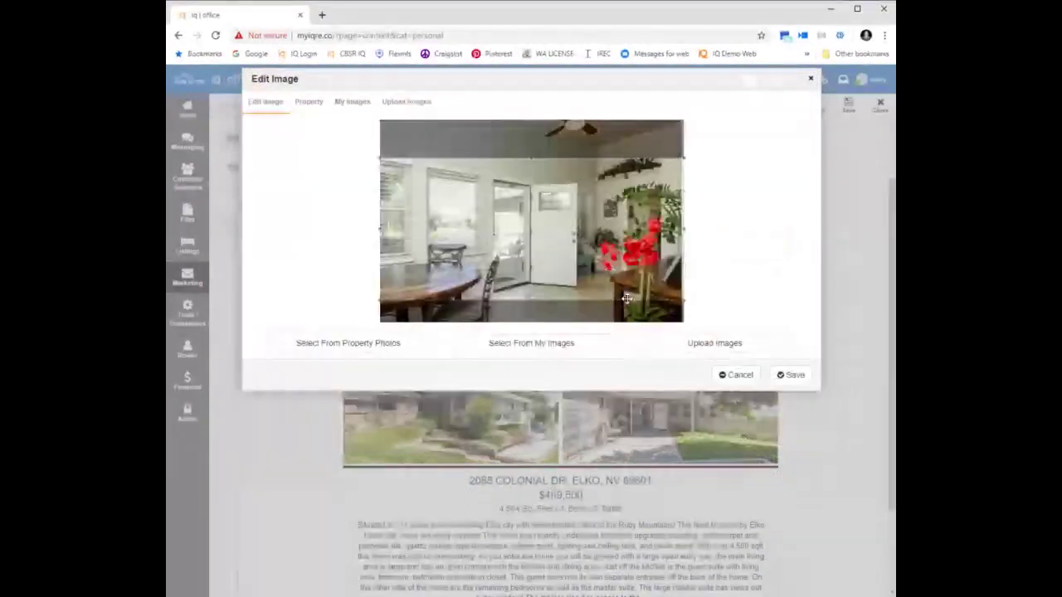
pyautogui.click(790, 374)
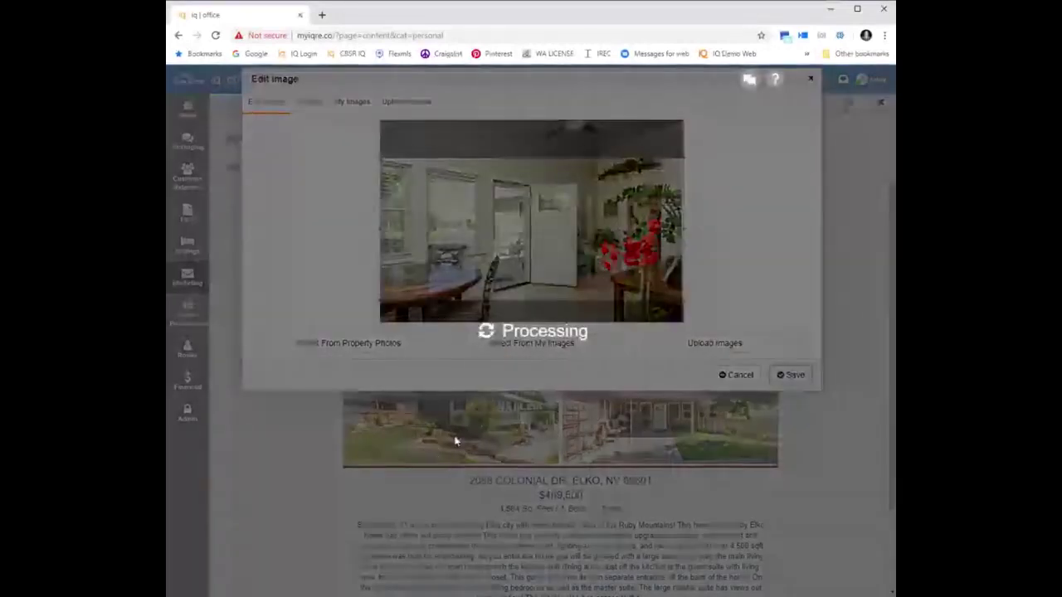
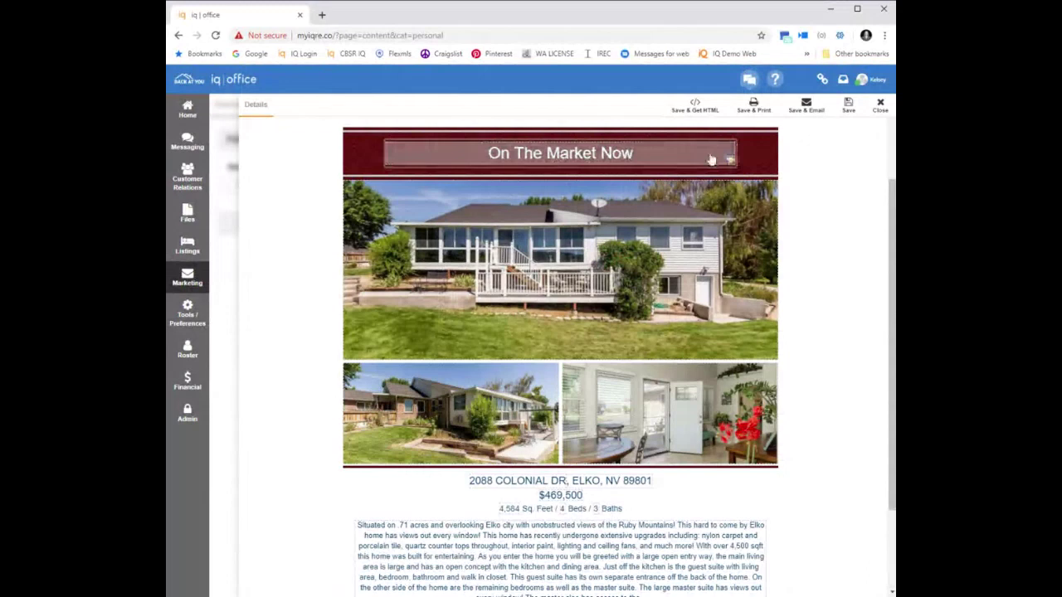
pyautogui.click(711, 160)
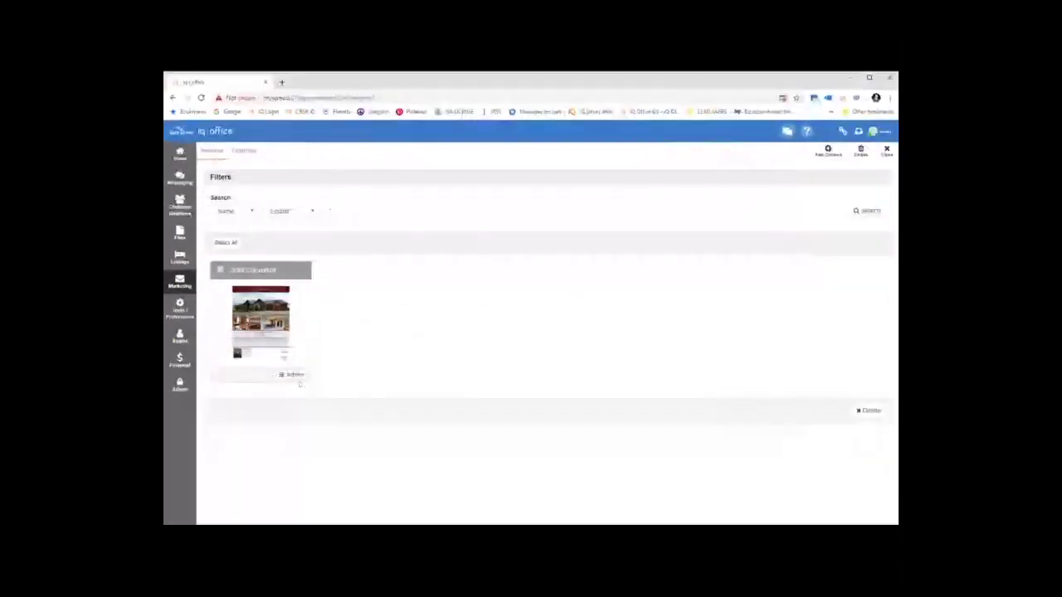
pyautogui.click(292, 374)
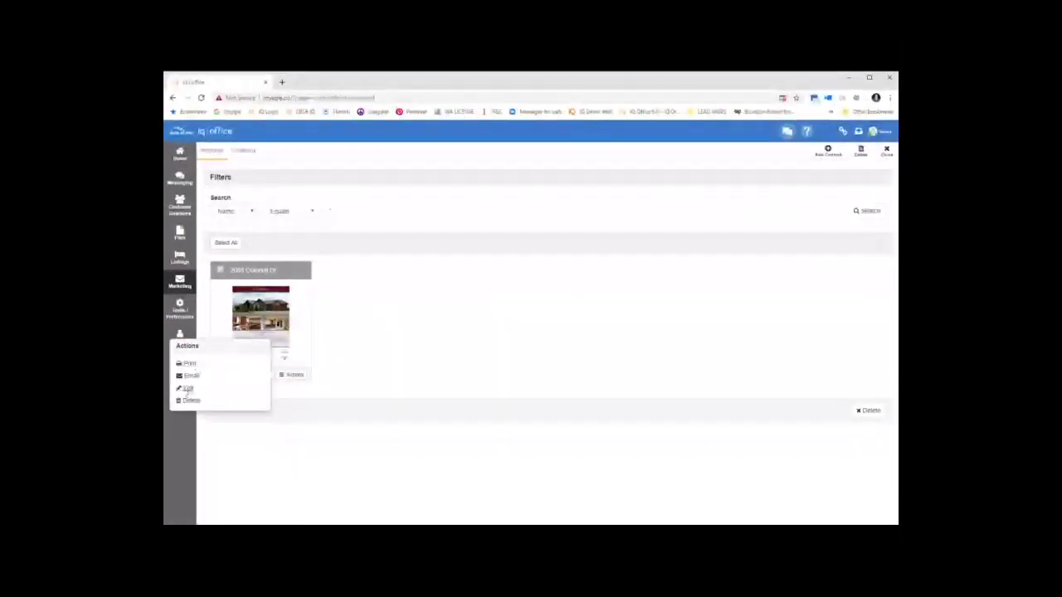
pyautogui.click(188, 388)
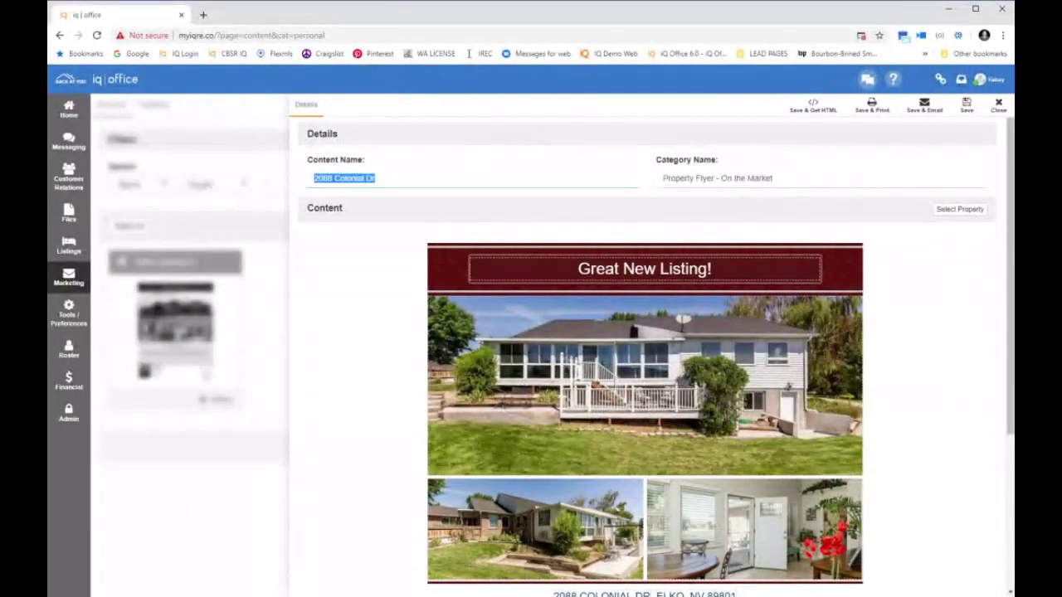
pyautogui.click(718, 178)
pyautogui.click(718, 222)
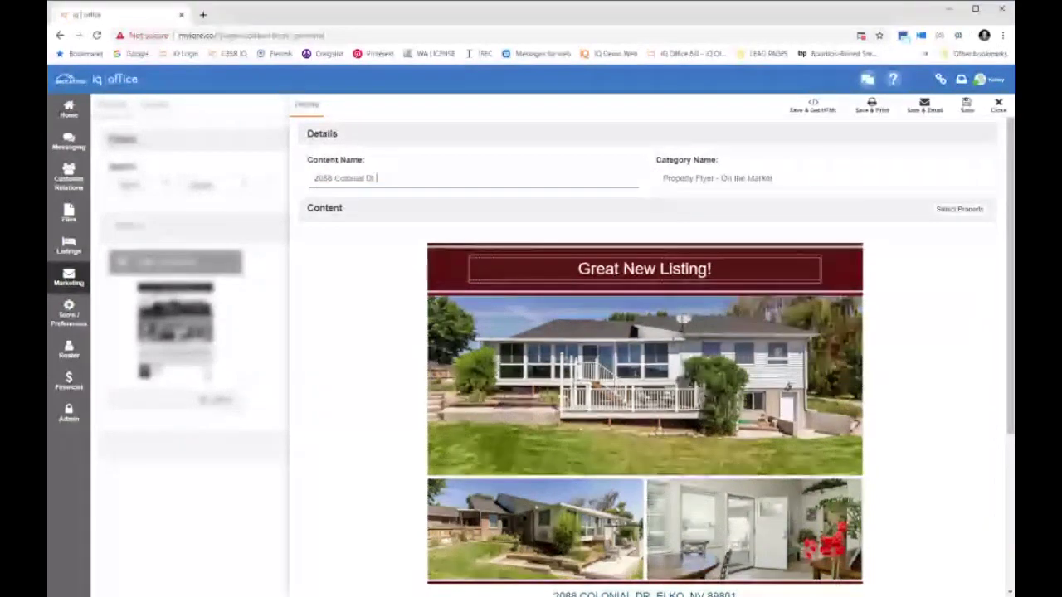
pyautogui.write('F')
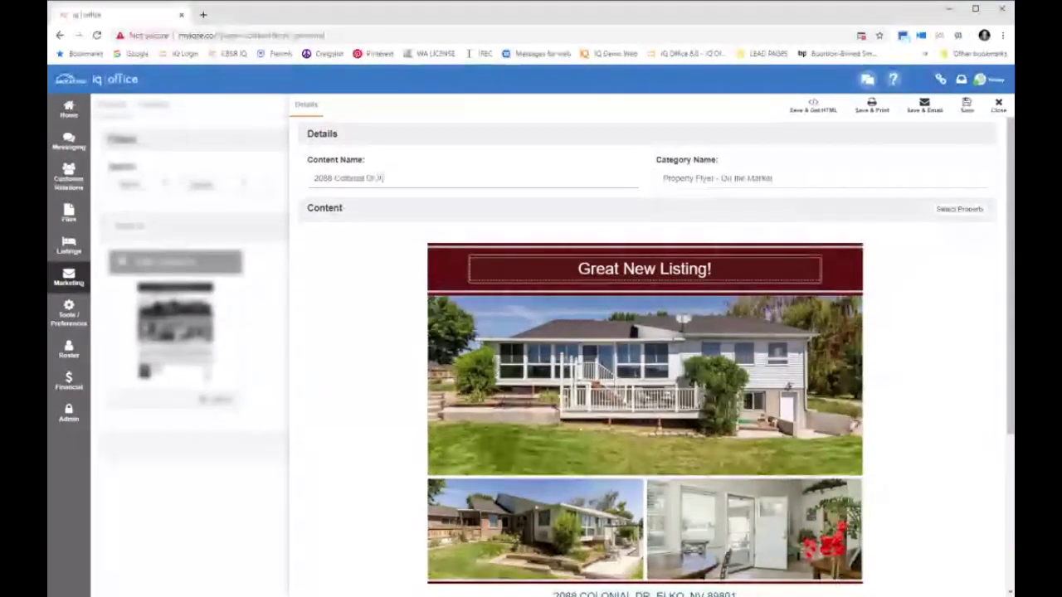
pyautogui.write('ugust')
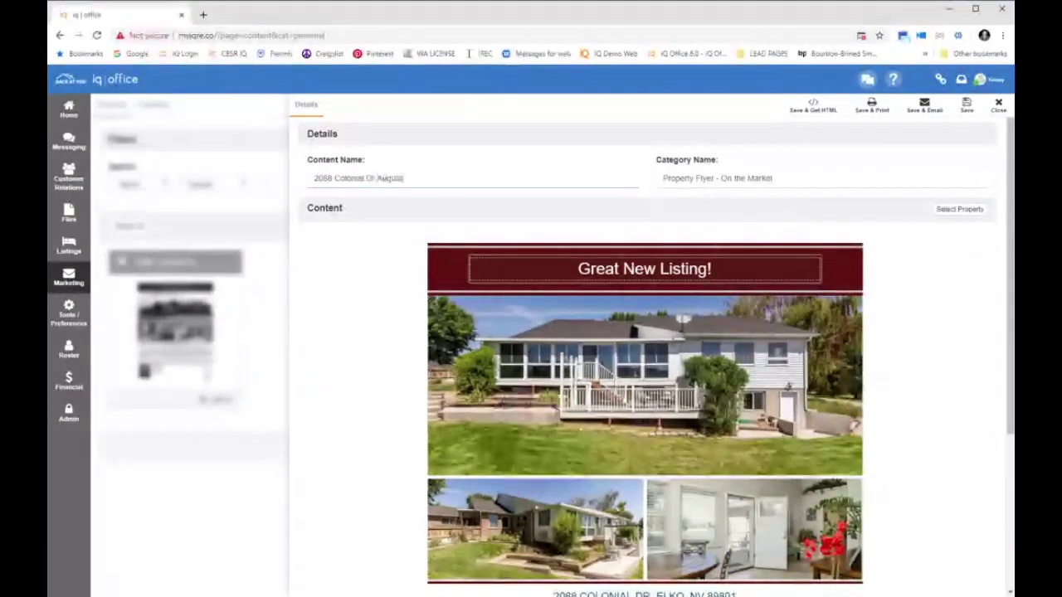
pyautogui.write(' 2019')
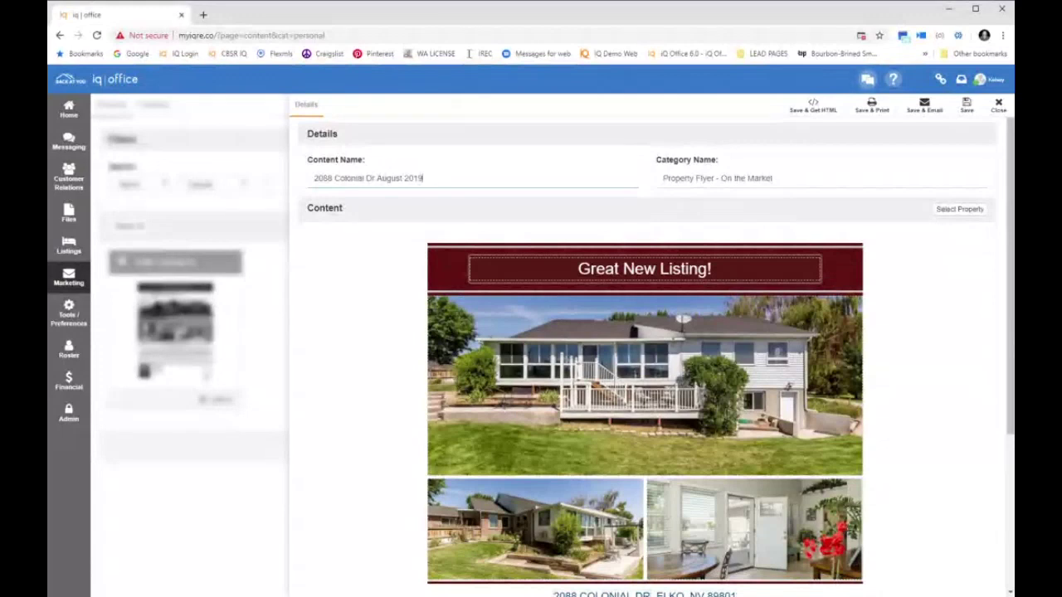
pyautogui.click(772, 176)
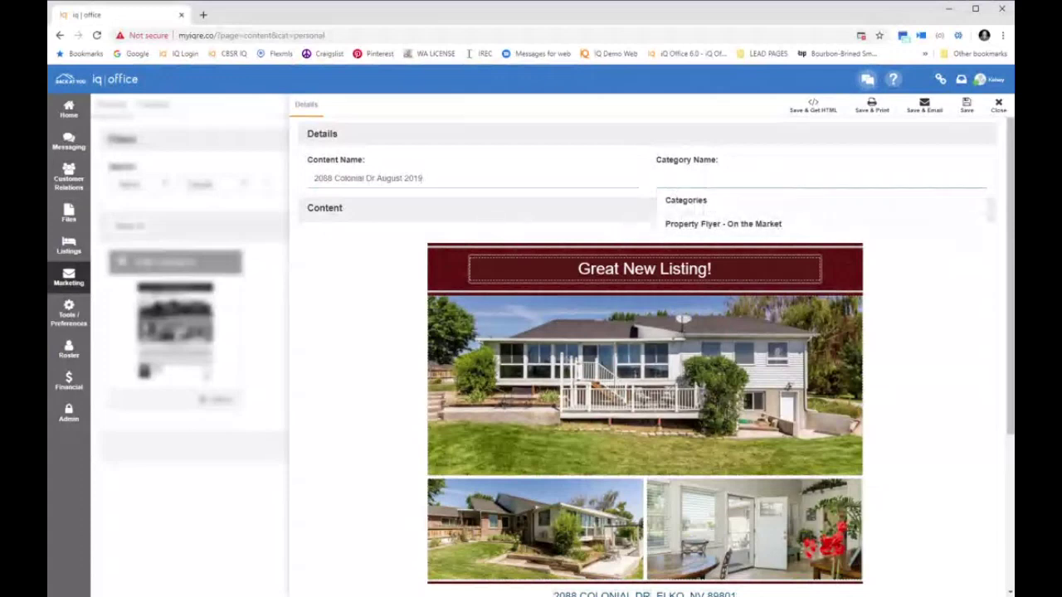
pyautogui.write('Listing')
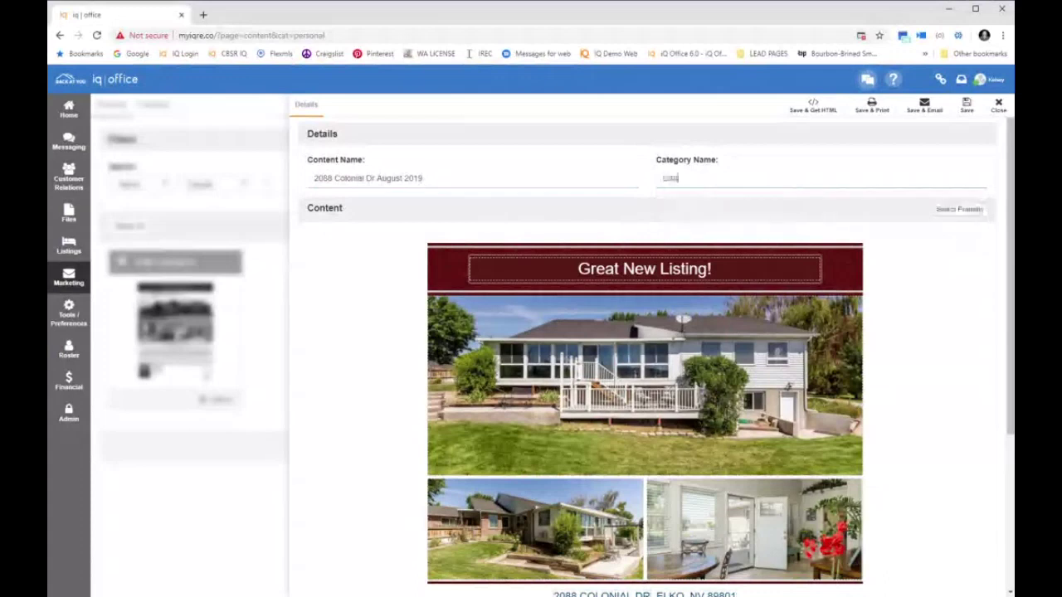
pyautogui.write(' Flyers')
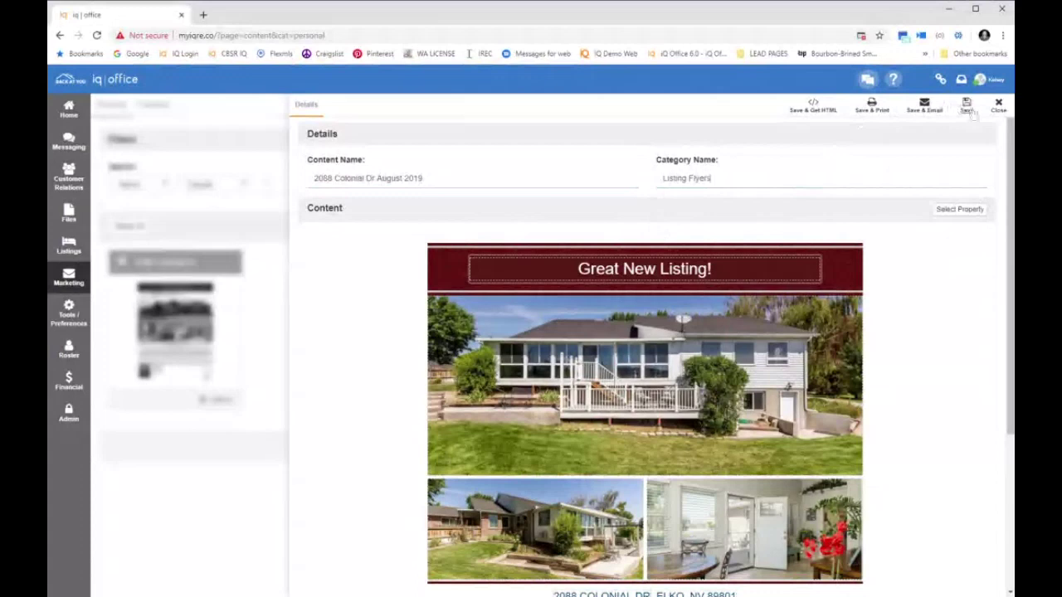
pyautogui.click(967, 106)
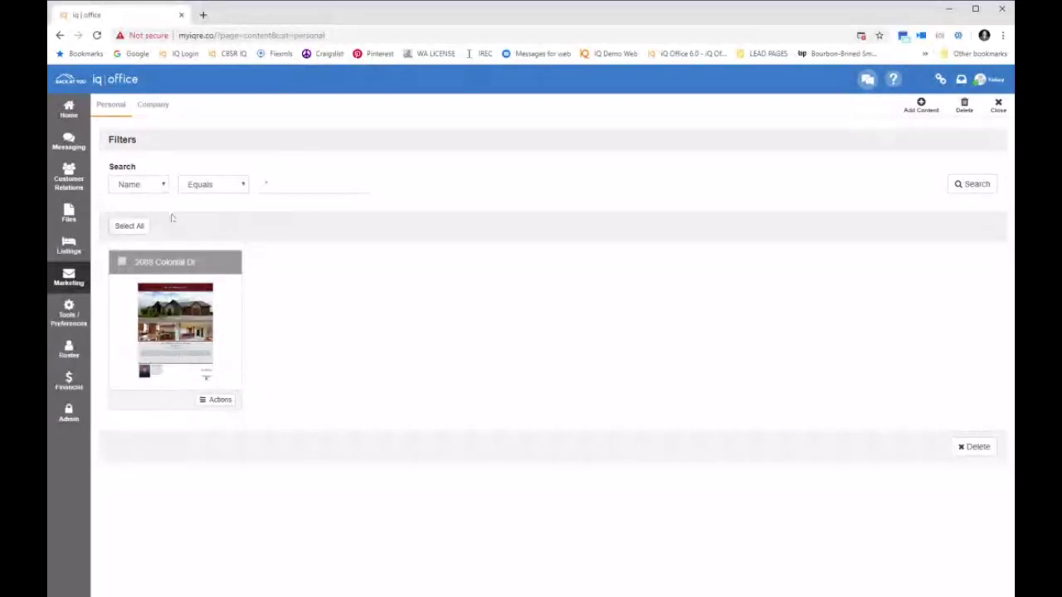
# Search the content list by Category for 'Listing Flyers', then begin adding new content
pyautogui.click(160, 191)
pyautogui.click(159, 207)
pyautogui.click(270, 183)
pyautogui.write('Listing Flyers')
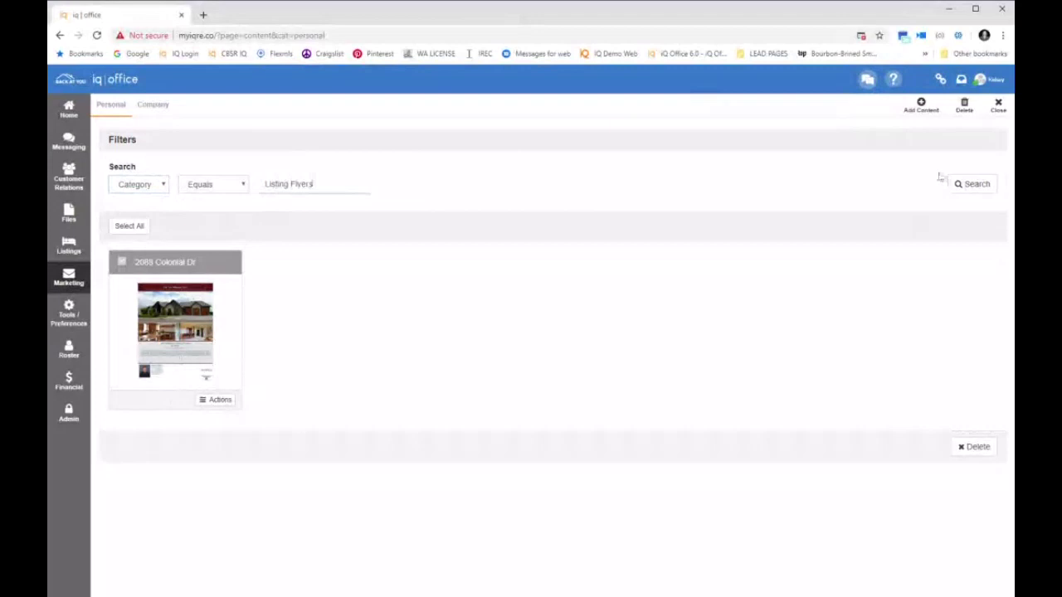
pyautogui.click(967, 184)
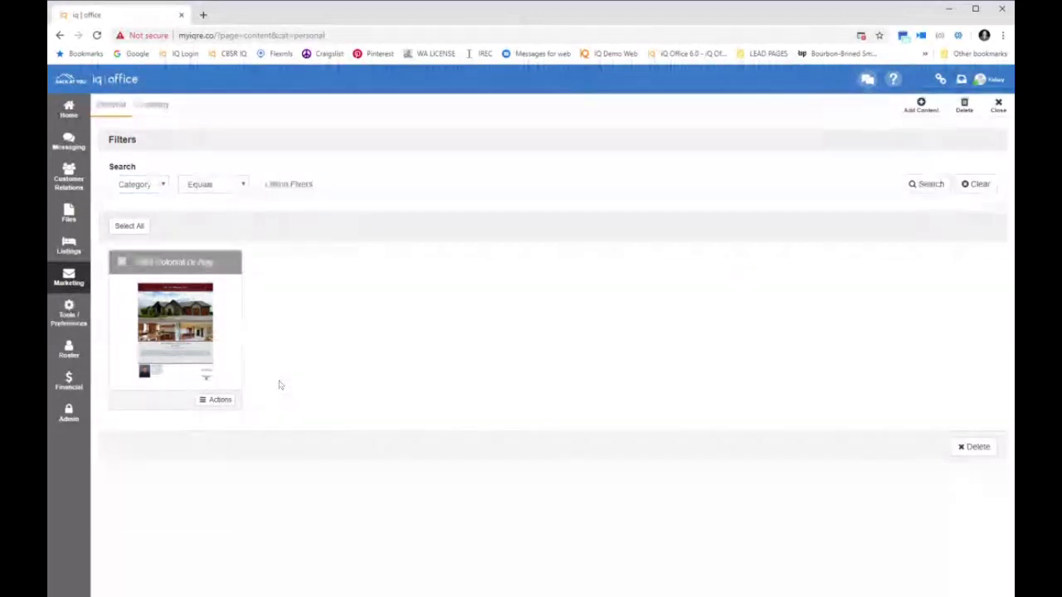
pyautogui.click(924, 111)
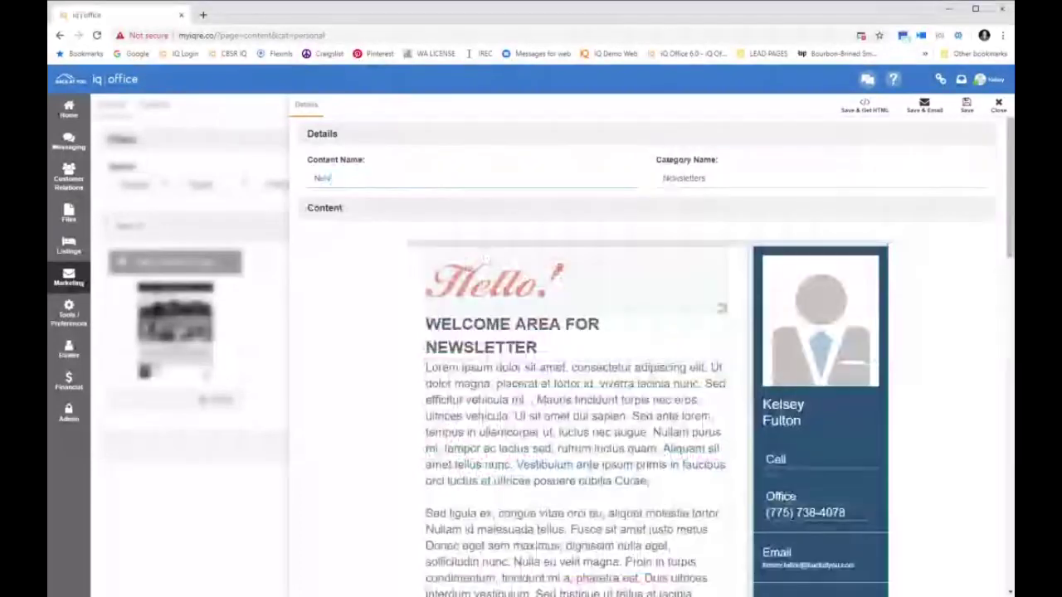
# Name the newsletter 'Newsletter August 2019' in category 'Newsletter', then save and close it
pyautogui.write('sletter 6/4')
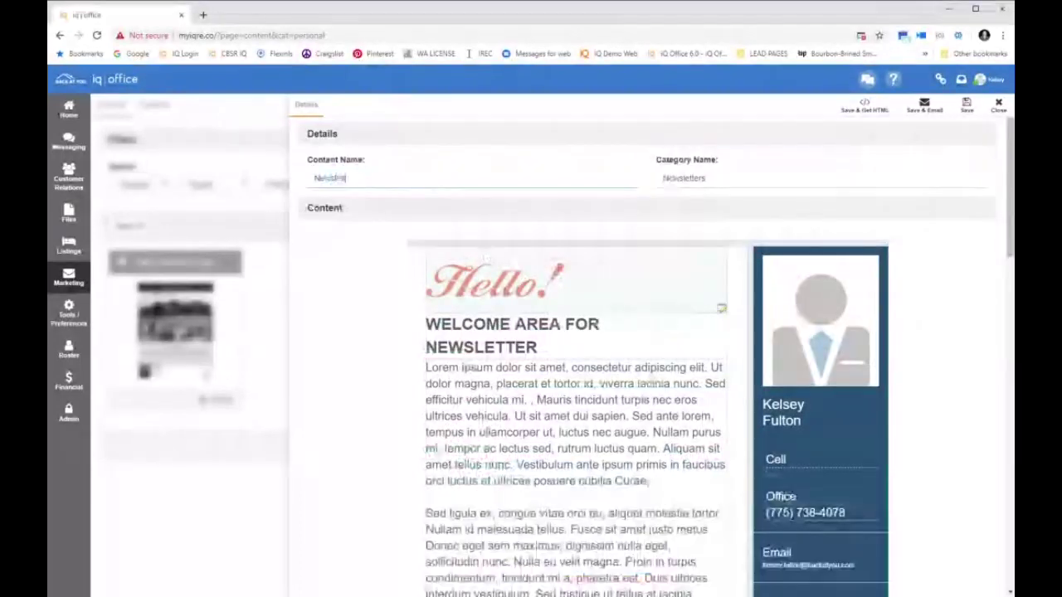
pyautogui.write('gust 2019')
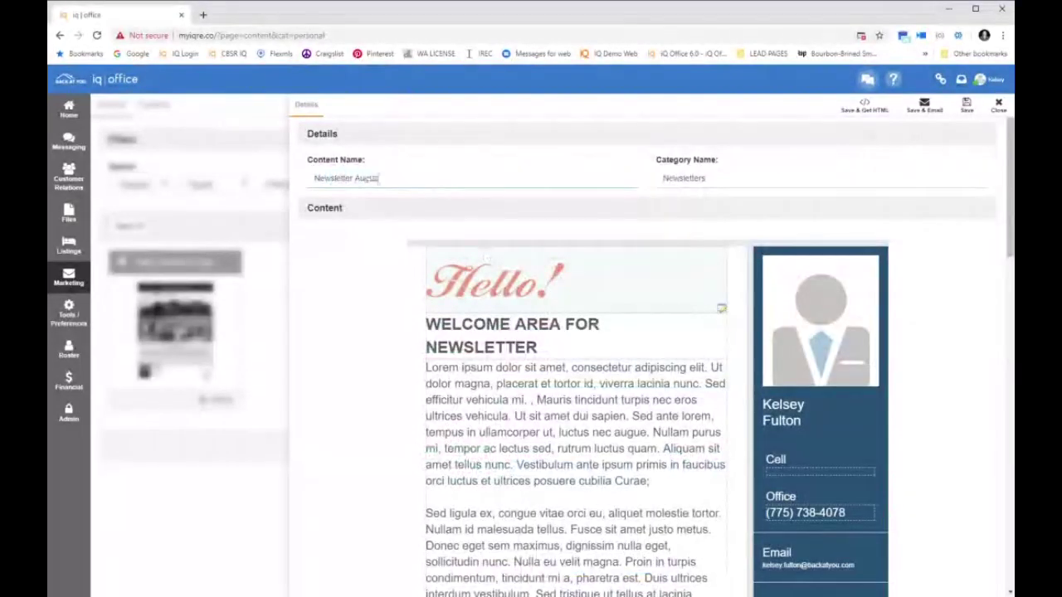
pyautogui.press('Tab')
pyautogui.write('Newsletter')
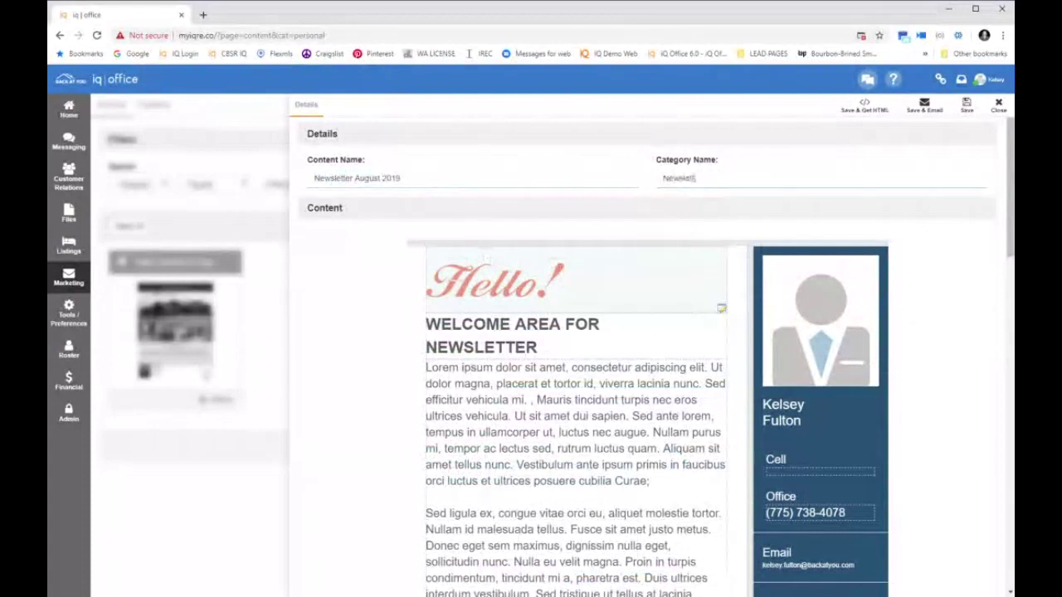
pyautogui.click(965, 104)
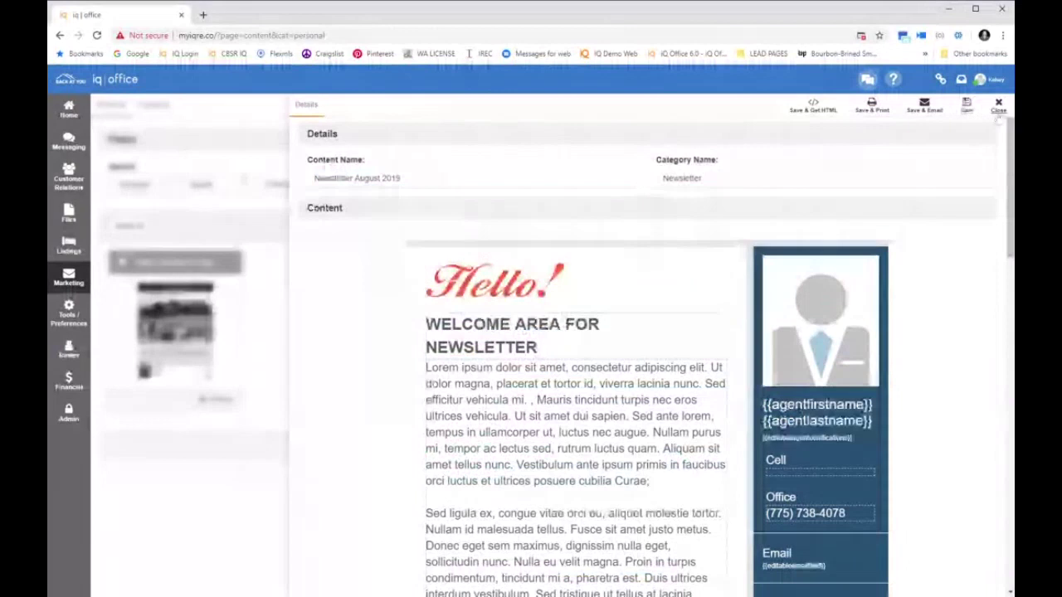
pyautogui.click(999, 108)
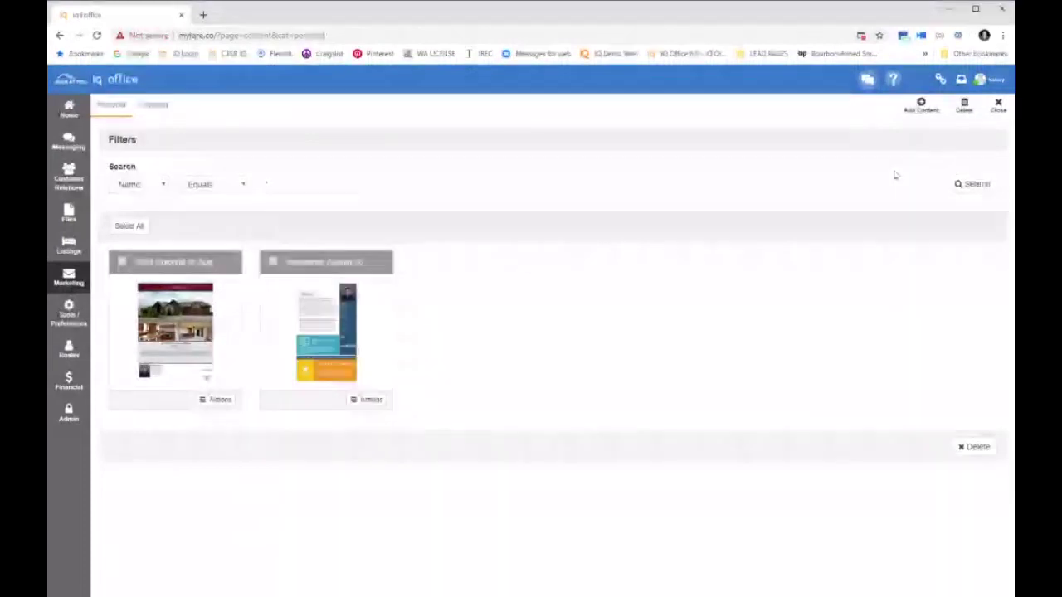
# Add a Blank Content 1 item named 'New Lead Letter' with category 'Lead Letters'
pyautogui.click(915, 111)
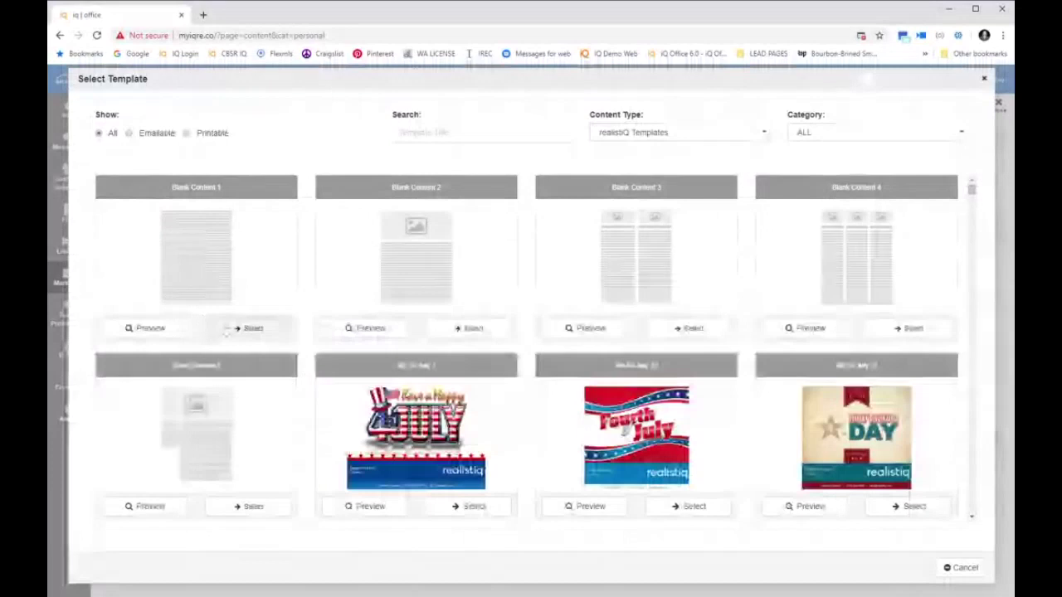
pyautogui.click(227, 330)
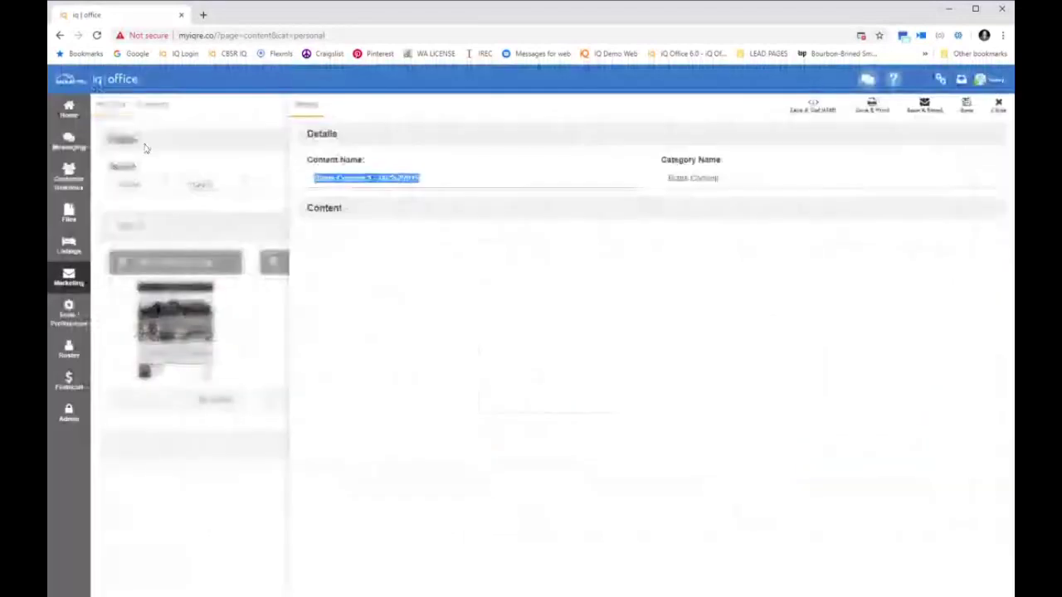
pyautogui.press('BackSpace')
pyautogui.write('New Lead Letter')
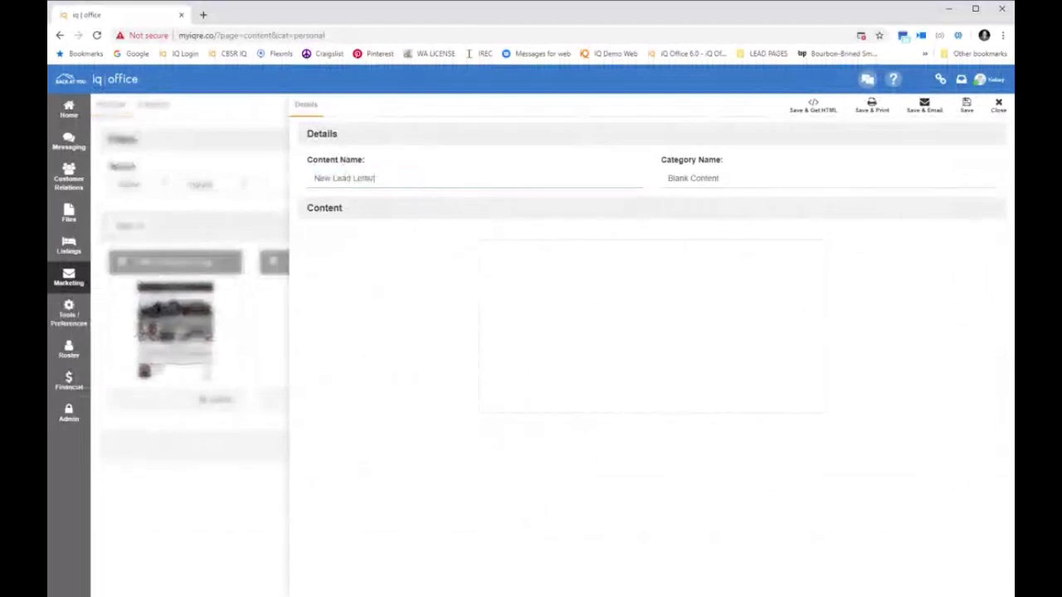
pyautogui.press('Tab')
pyautogui.write('Lea')
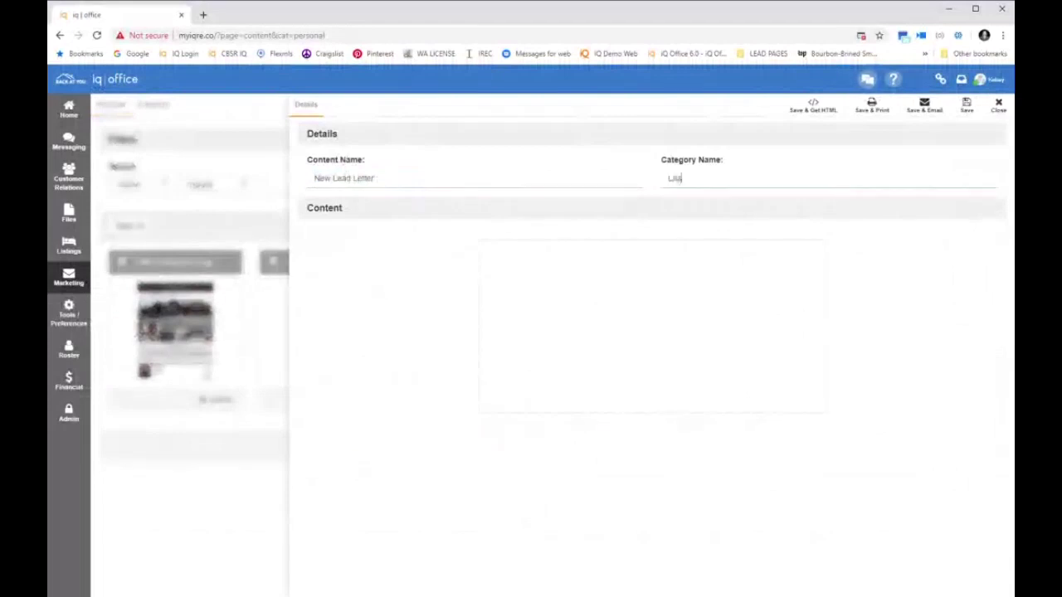
pyautogui.write('d Listers')
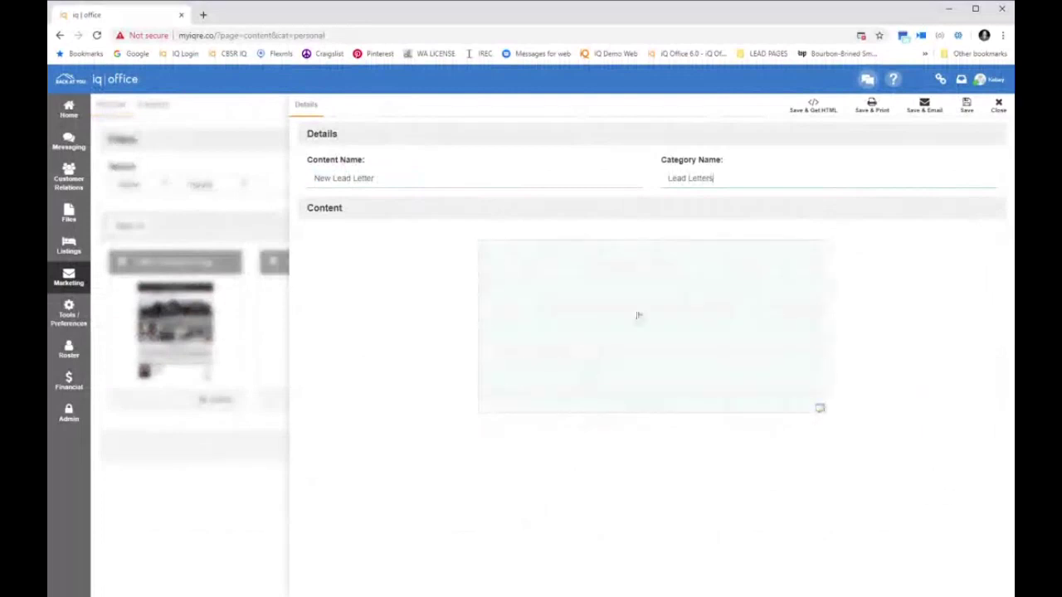
# Start the letter body with 'Hello {{ContactFirstName}},' and begin a new line below it
pyautogui.click(638, 315)
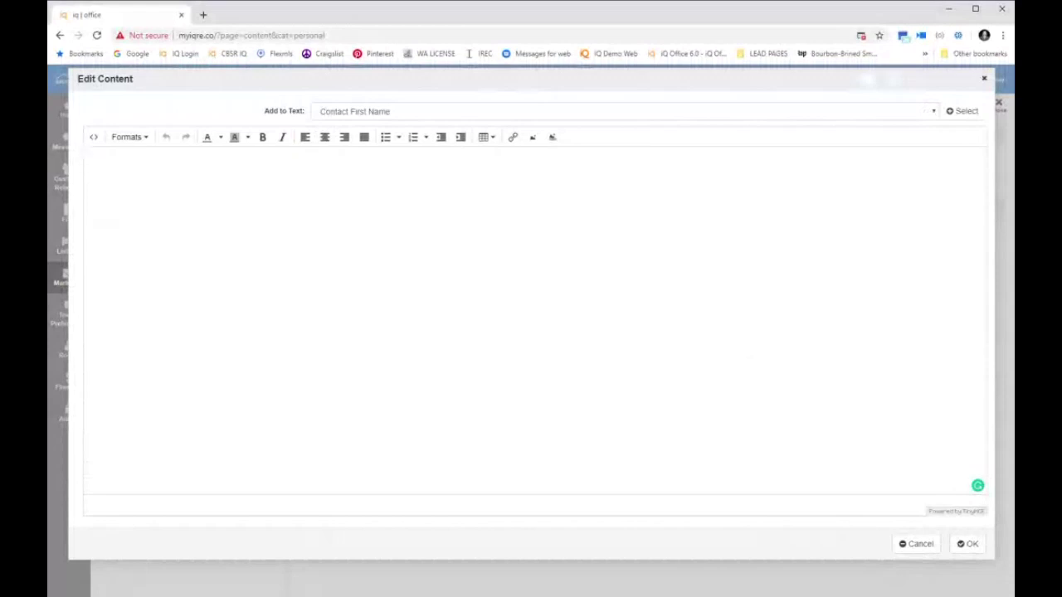
pyautogui.write('Hello')
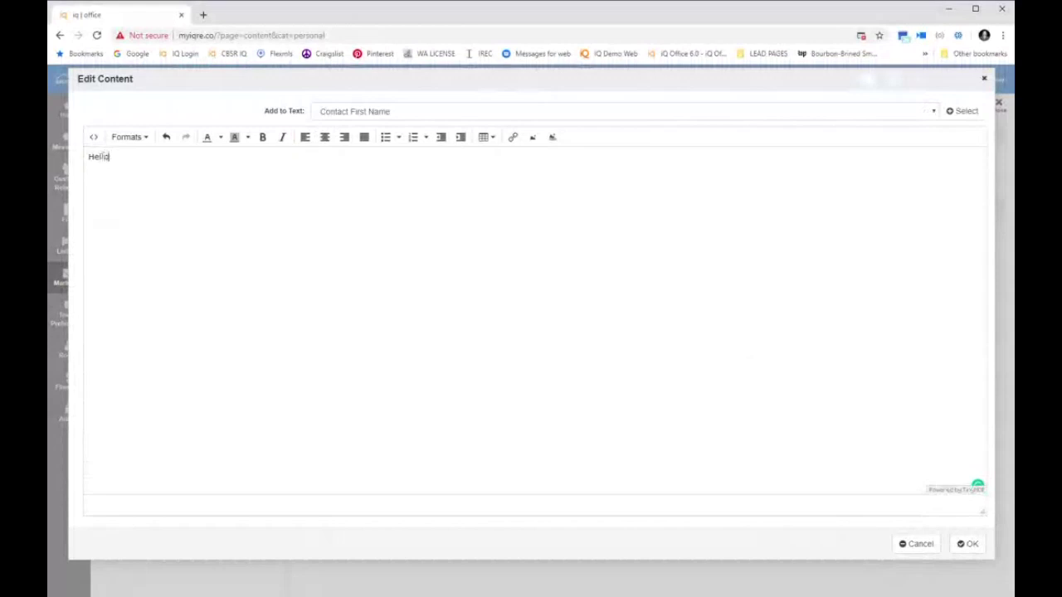
pyautogui.moveTo(265, 111); pyautogui.dragTo(303, 111)
pyautogui.click(954, 114)
pyautogui.click(954, 112)
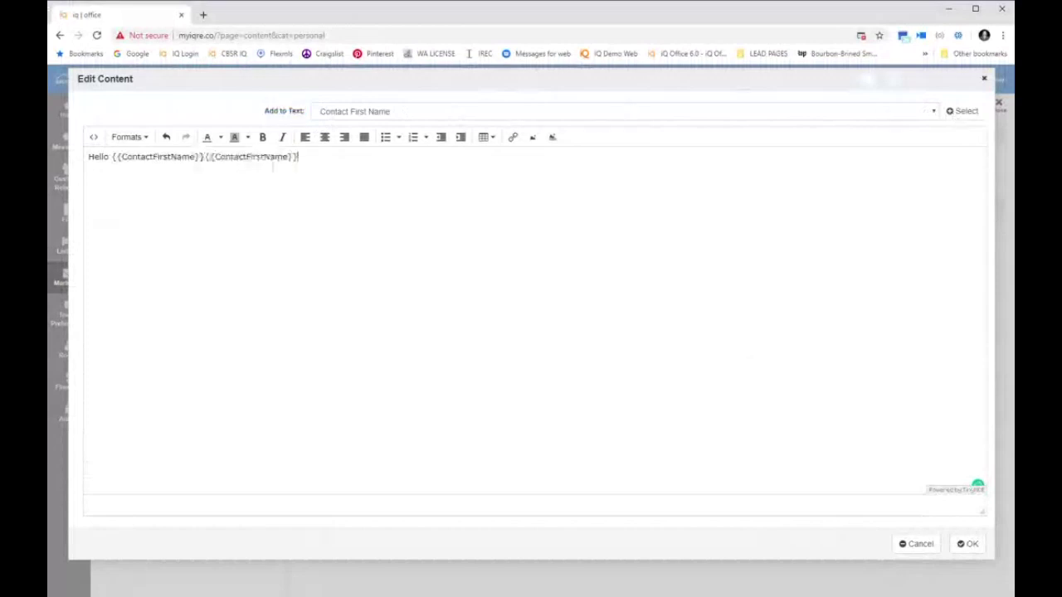
pyautogui.press('BackSpace')
pyautogui.press('BackSpace')
pyautogui.press('BackSpace')
pyautogui.press('BackSpace')
pyautogui.press('BackSpace')
pyautogui.press('BackSpace')
pyautogui.press('BackSpace')
pyautogui.press('BackSpace')
pyautogui.press('BackSpace')
pyautogui.press('BackSpace')
pyautogui.press('BackSpace')
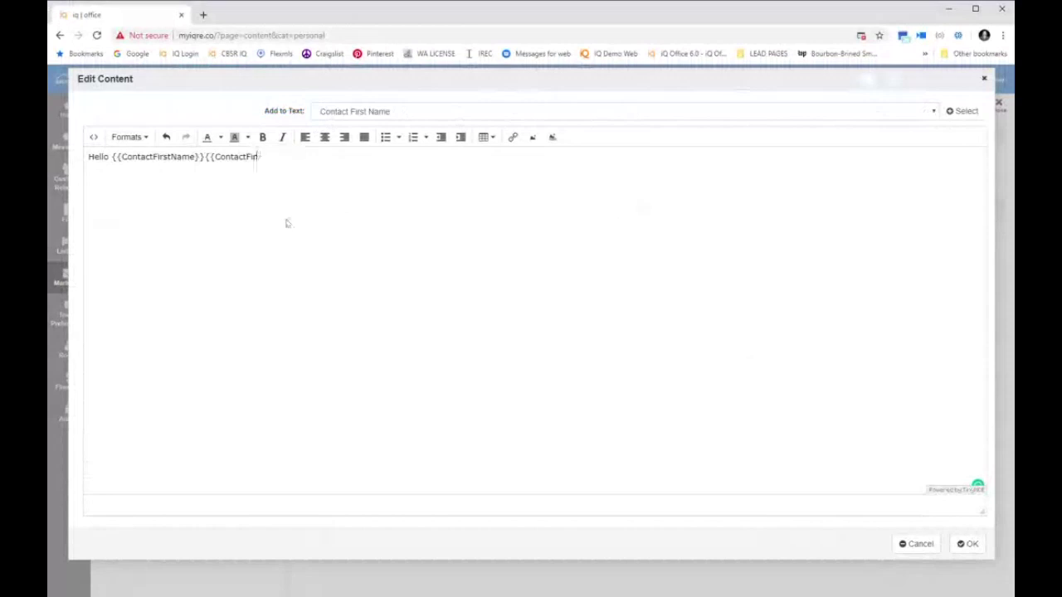
pyautogui.press('BackSpace')
pyautogui.press('BackSpace')
pyautogui.press('BackSpace')
pyautogui.press('BackSpace')
pyautogui.press('BackSpace')
pyautogui.press('BackSpace')
pyautogui.press('BackSpace')
pyautogui.write(',')
pyautogui.press('Return')
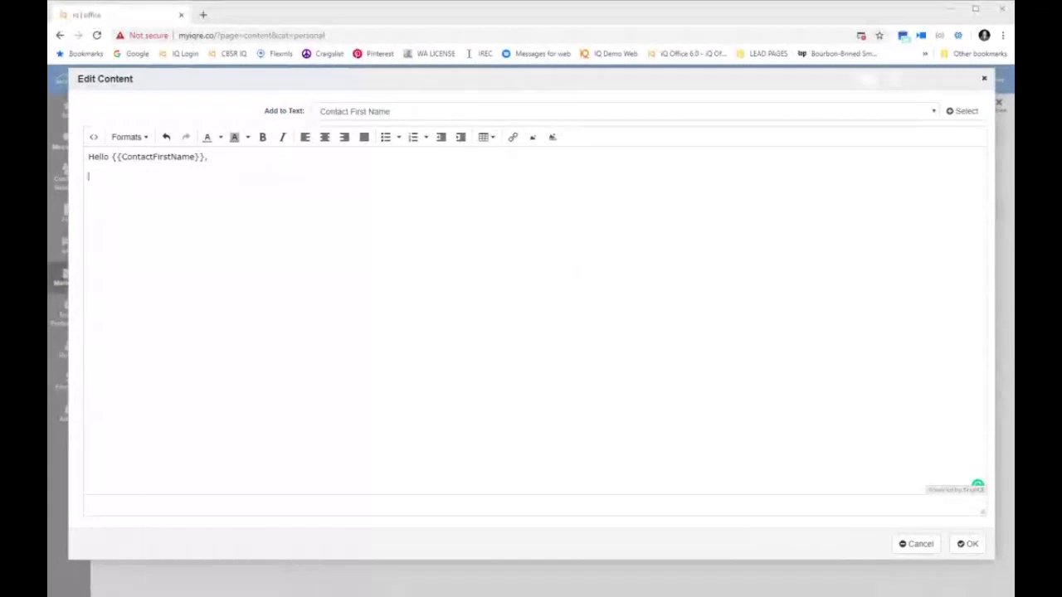
pyautogui.moveTo(207, 157); pyautogui.dragTo(123, 157)
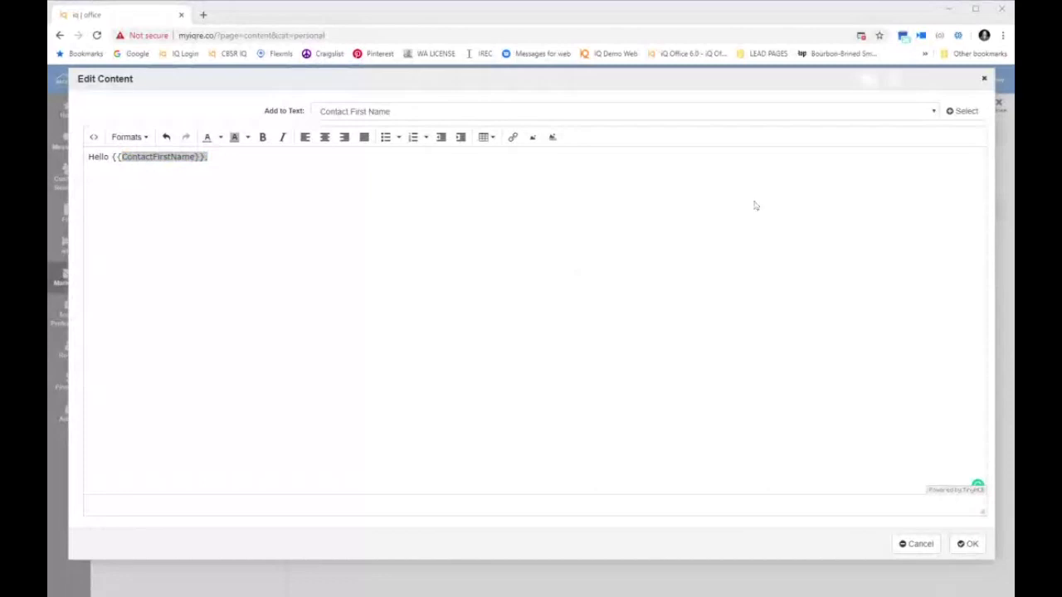
pyautogui.click(721, 205)
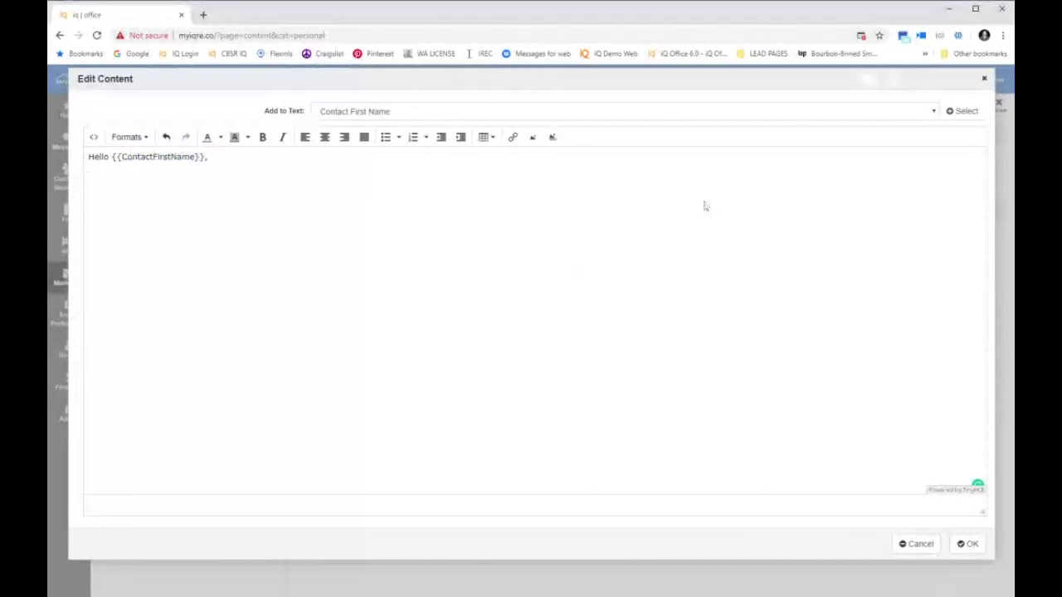
# Write the line about their online property search and calling your cell phone, correcting it to 'meantime'
pyautogui.write('I received a notification t')
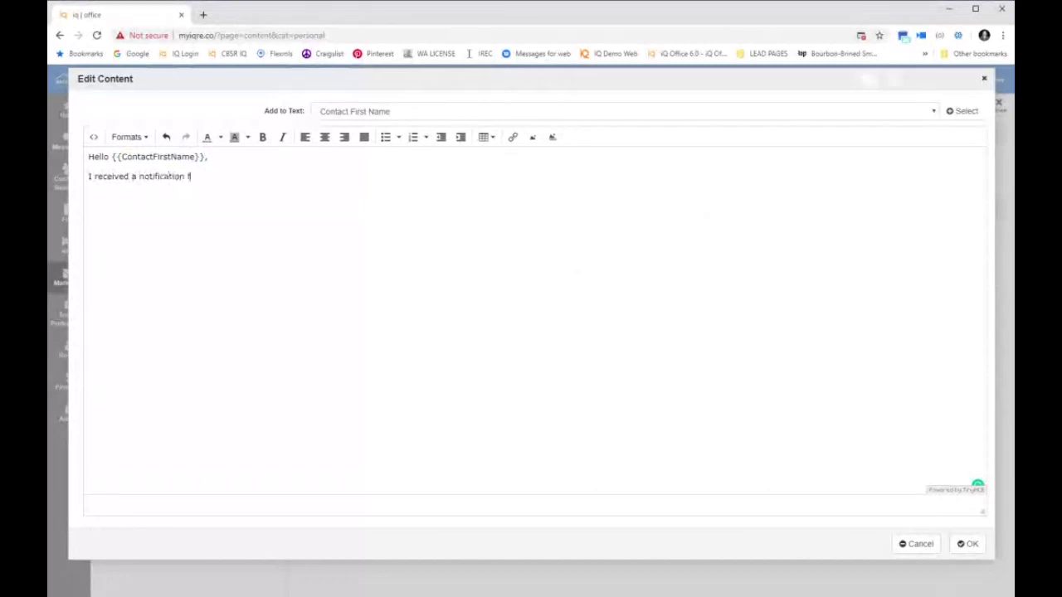
pyautogui.write('hat you were looking at prop')
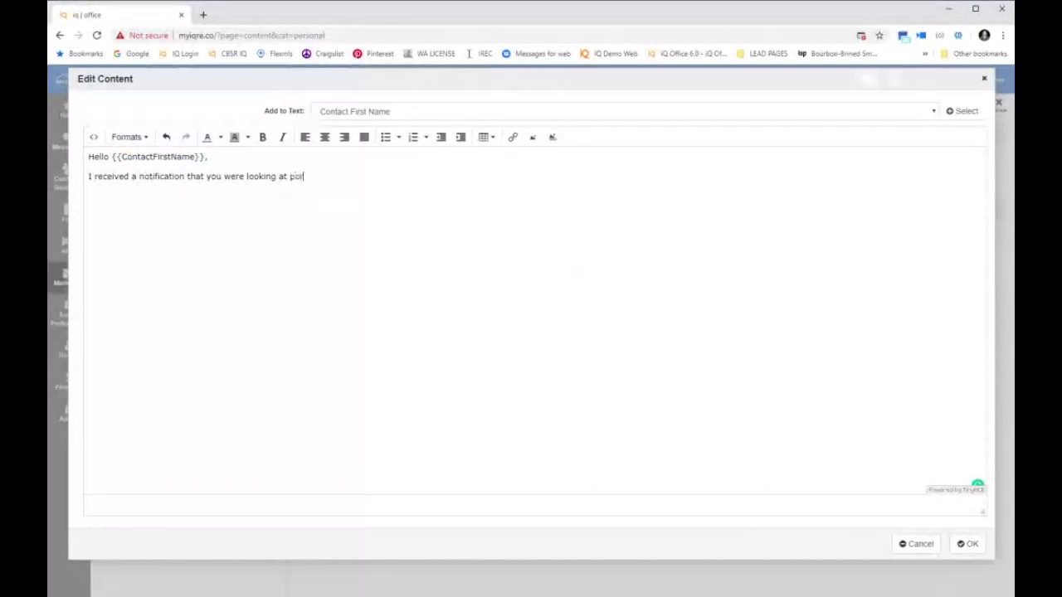
pyautogui.write('erty onlin')
pyautogui.press('BackSpace')
pyautogui.press('BackSpace')
pyautogui.press('BackSpace')
pyautogui.write('ine!  I will reach out')
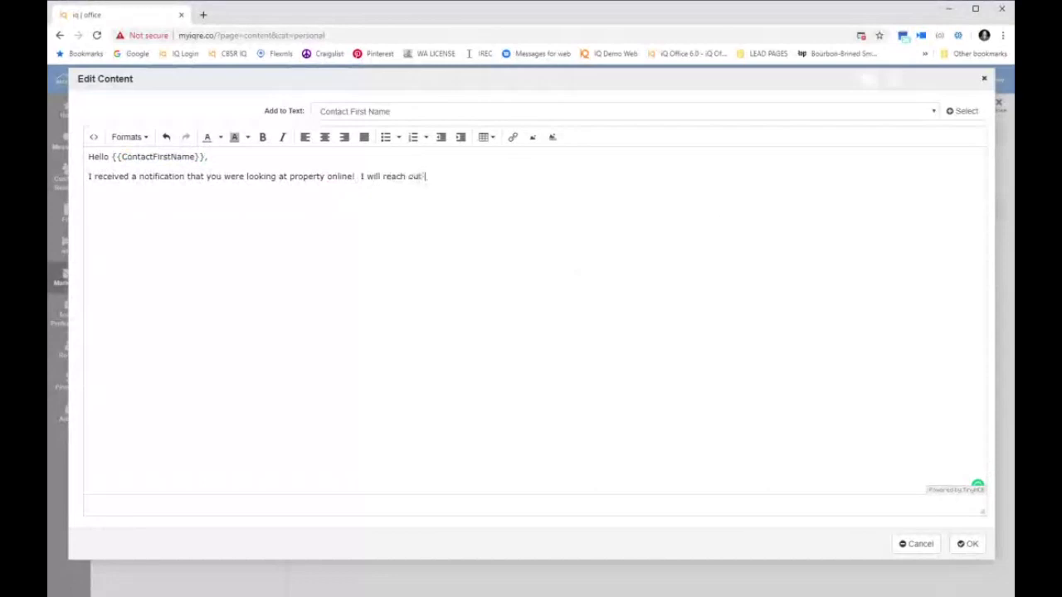
pyautogui.write(' to you ahortly.  I')
pyautogui.write('n there')
pyautogui.press('BackSpace')
pyautogui.press('BackSpace')
pyautogui.write('mean time if')
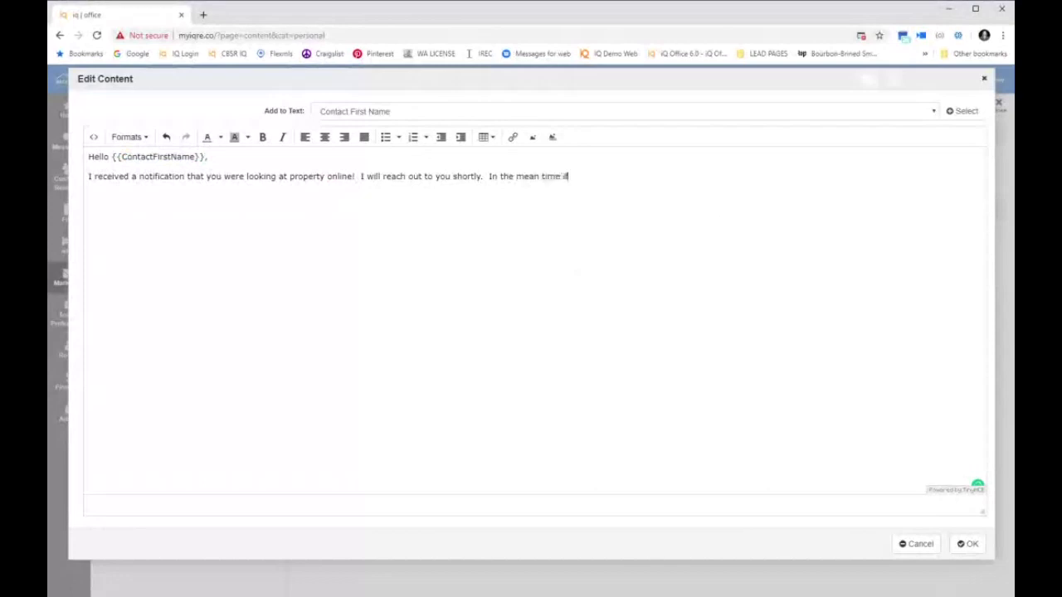
pyautogui.write(' you need assistance ple')
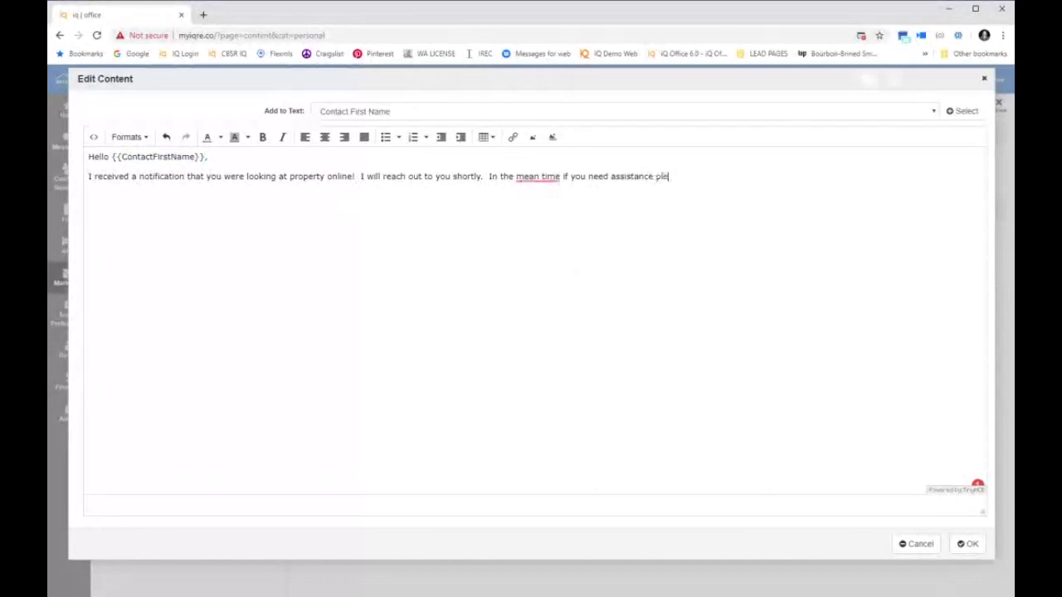
pyautogui.write('ase call (me on my cell phone.')
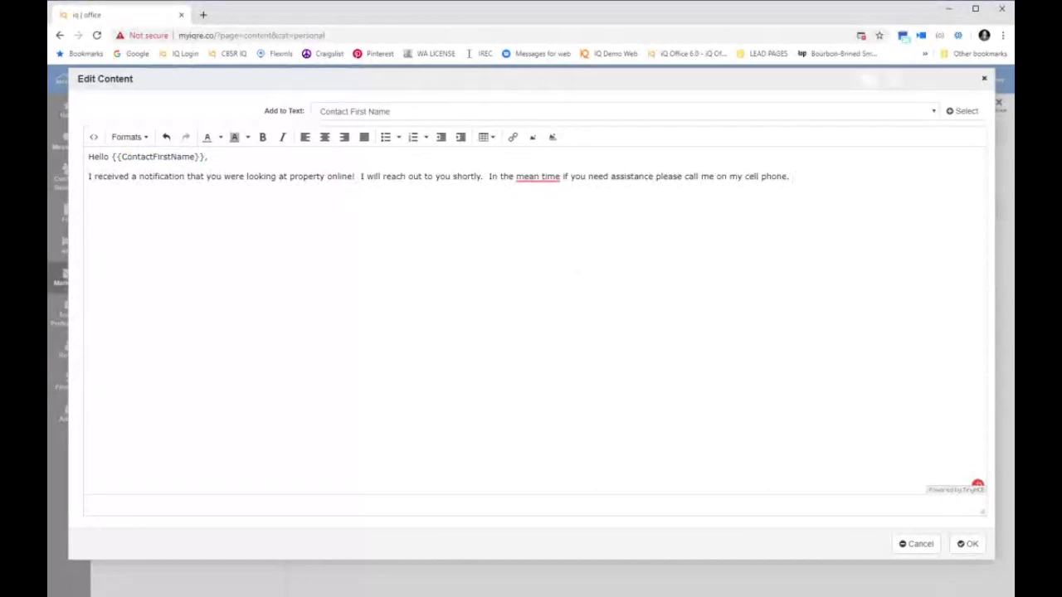
pyautogui.rightClick(537, 176)
pyautogui.click(535, 213)
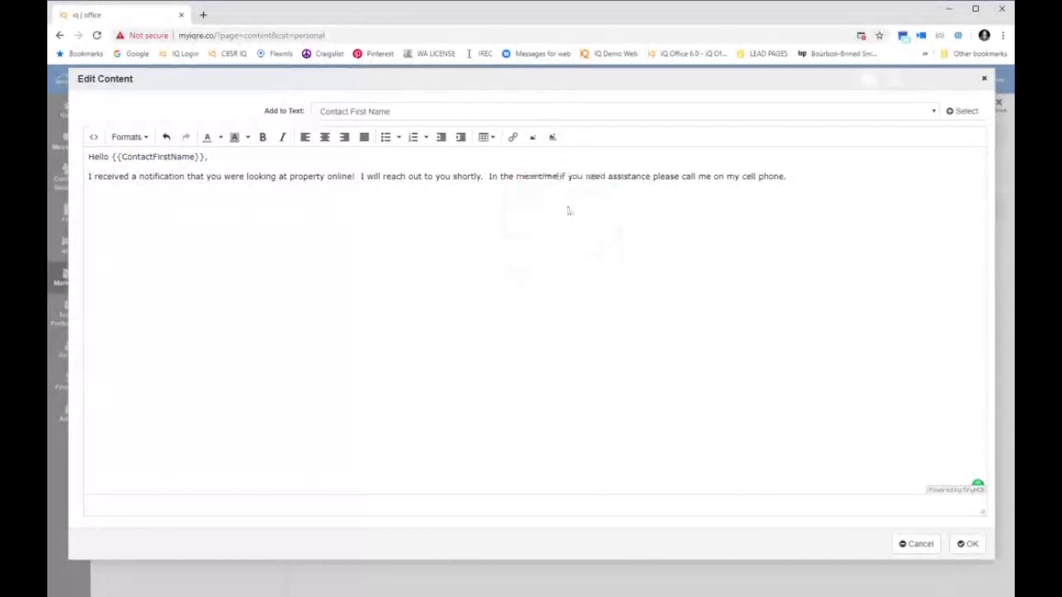
pyautogui.click(794, 190)
pyautogui.press('BackSpace')
# Add a comma and the {{AgentCell}} merge field after 'cell phone'
pyautogui.write(',')
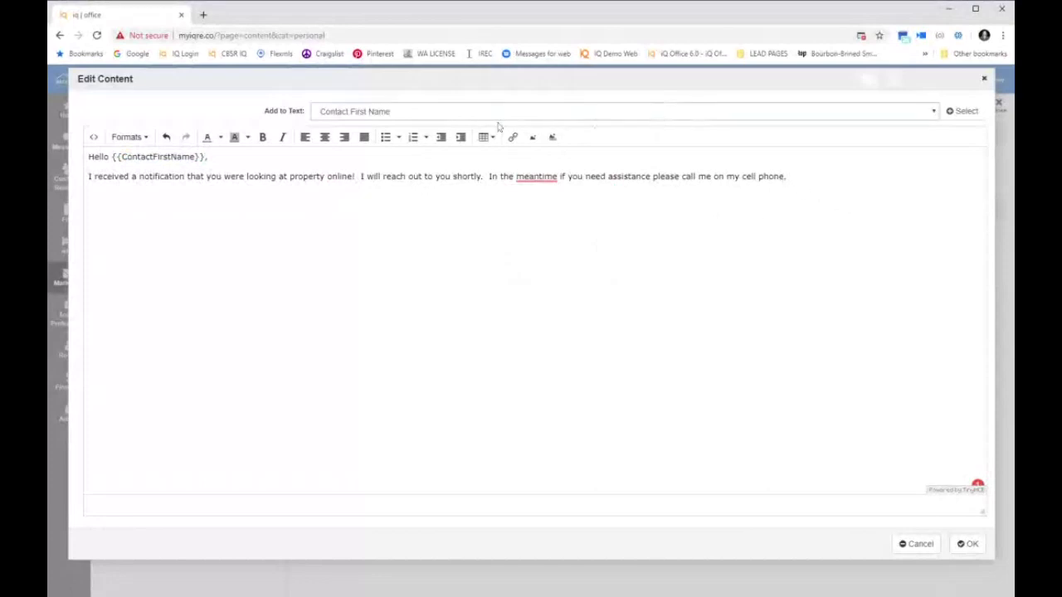
pyautogui.click(949, 111)
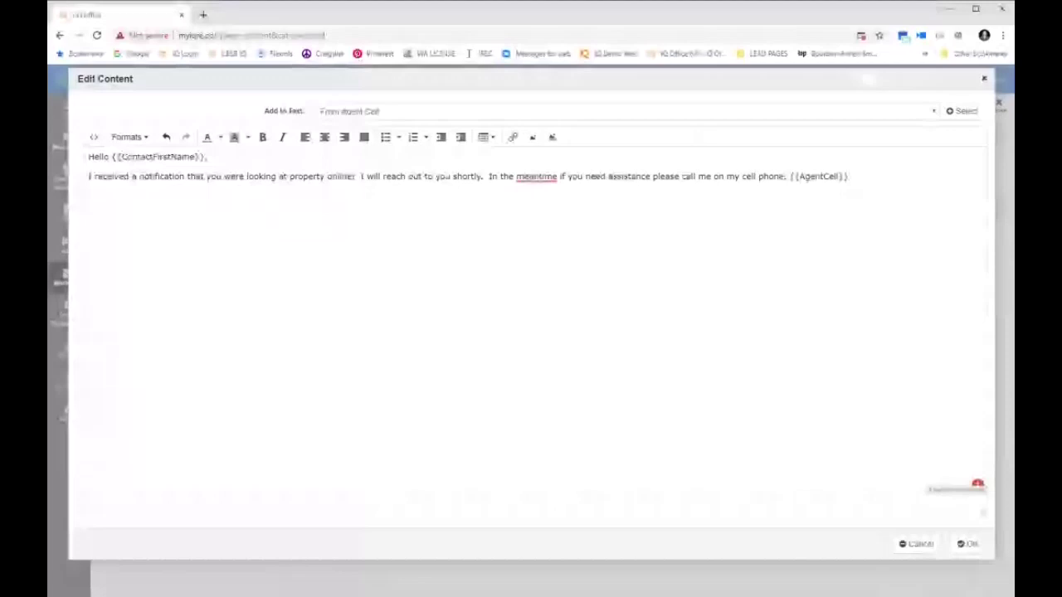
# Add the paragraph 'Looking forward to helping you on your real estate journey.' followed by a blank line
pyautogui.press('Return')
pyautogui.write('Looking forwar')
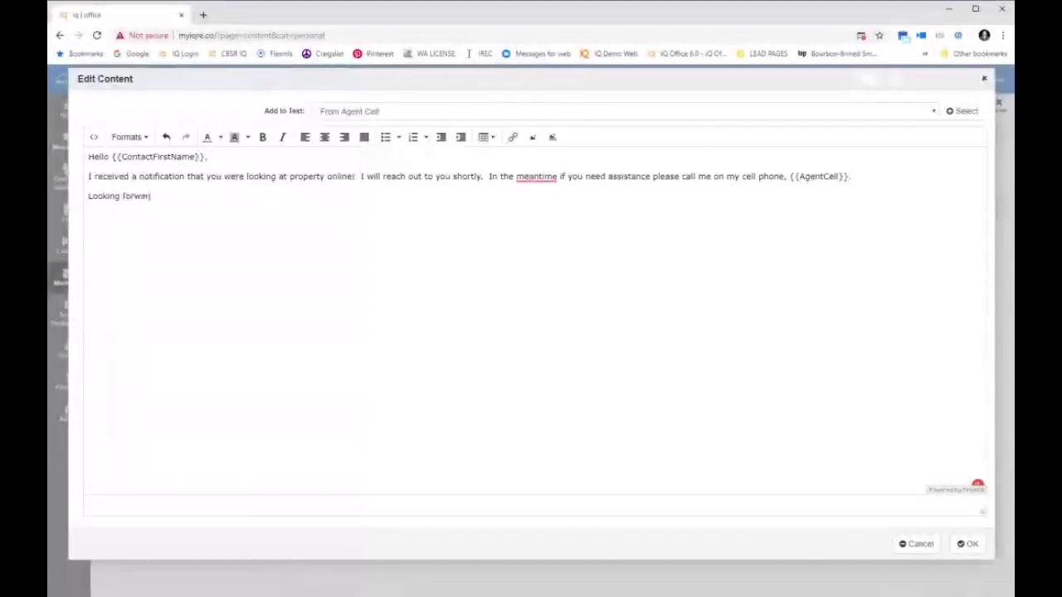
pyautogui.write('d to helping you on your real')
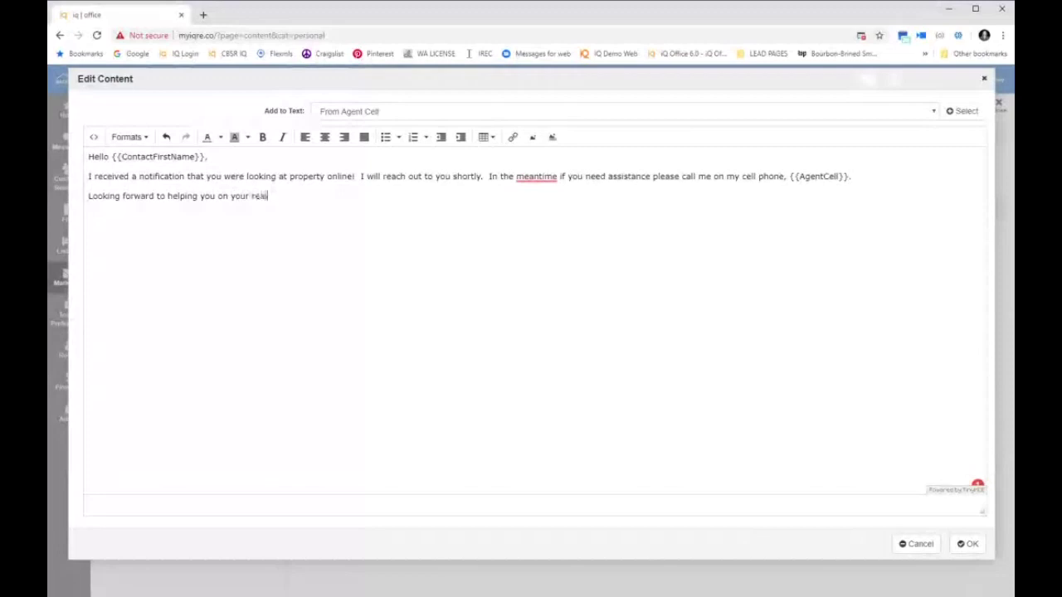
pyautogui.write('estate journey.')
pyautogui.press('Return')
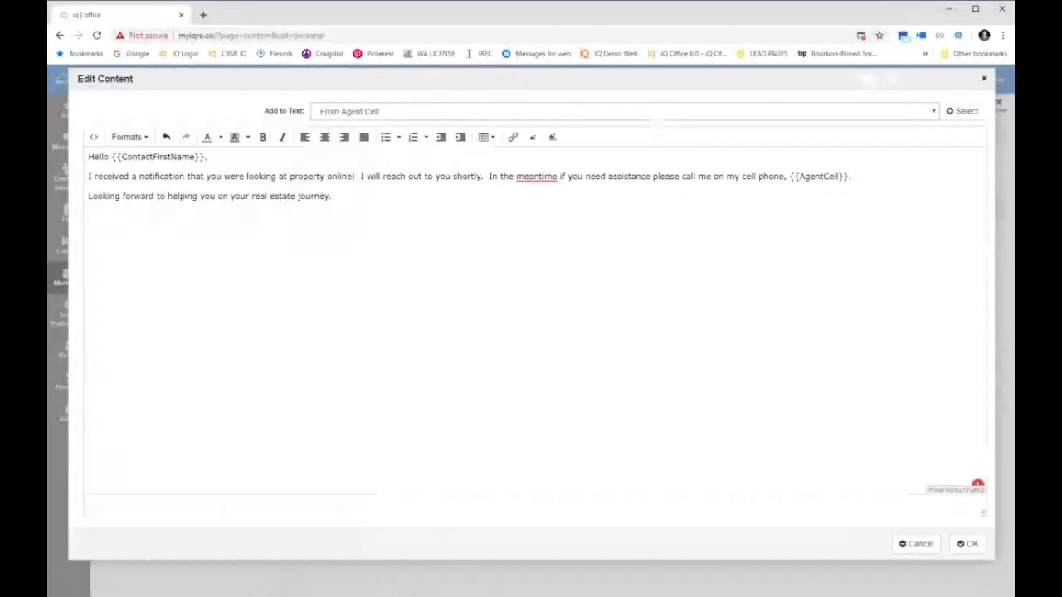
# Insert the agent email signature field at the end and save the New Lead Letter
pyautogui.click(373, 157)
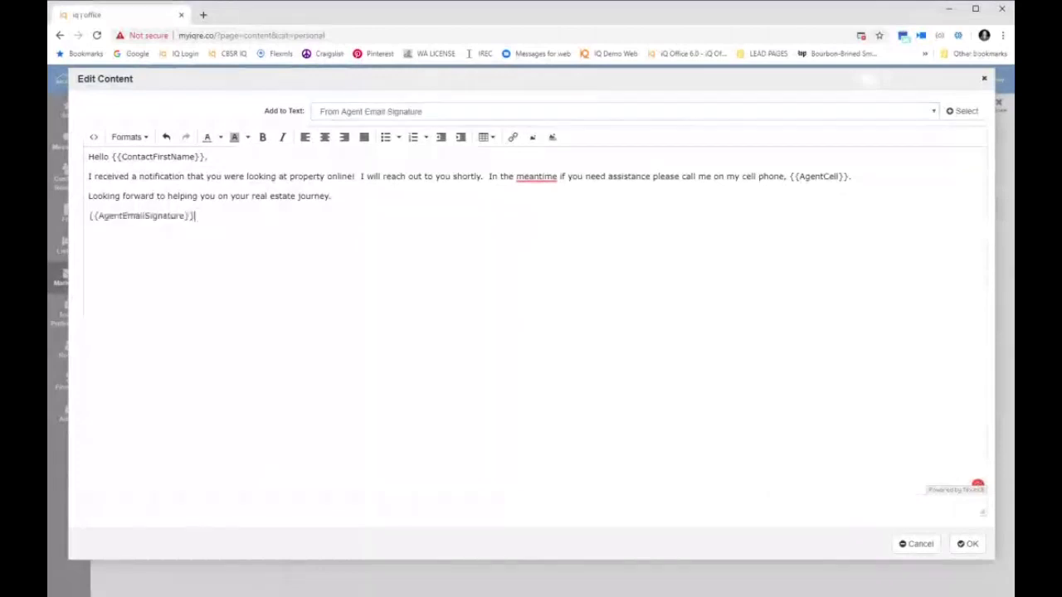
pyautogui.click(968, 544)
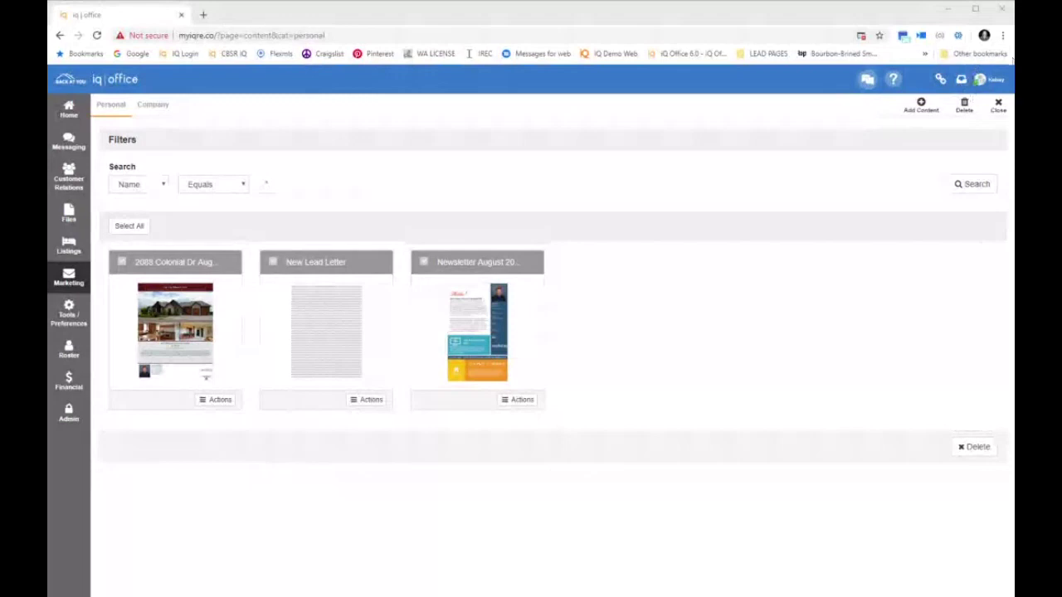
# Open your Profile from the avatar's My Account menu
pyautogui.click(984, 79)
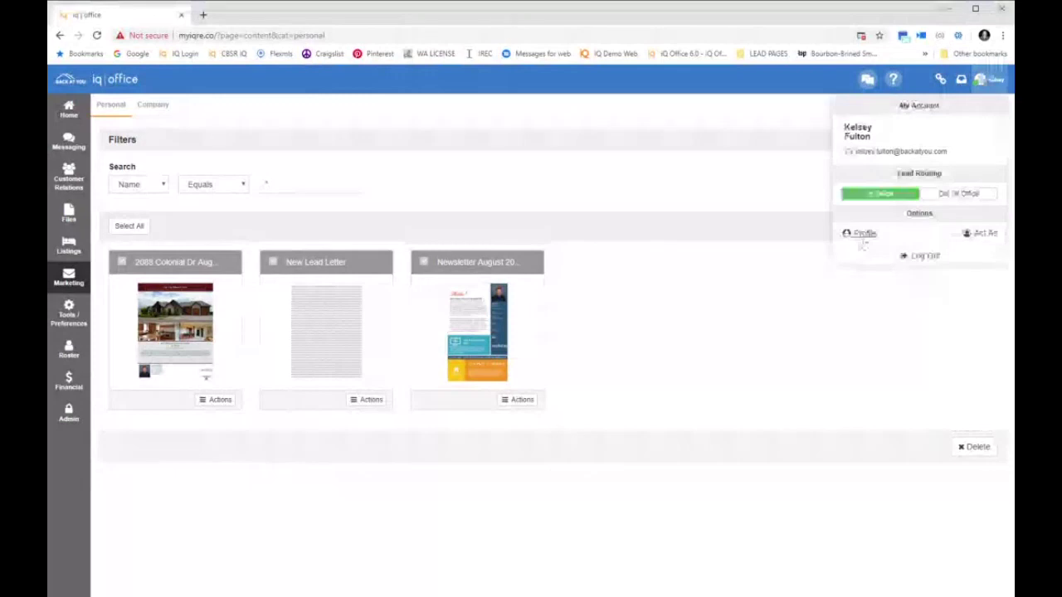
pyautogui.click(863, 236)
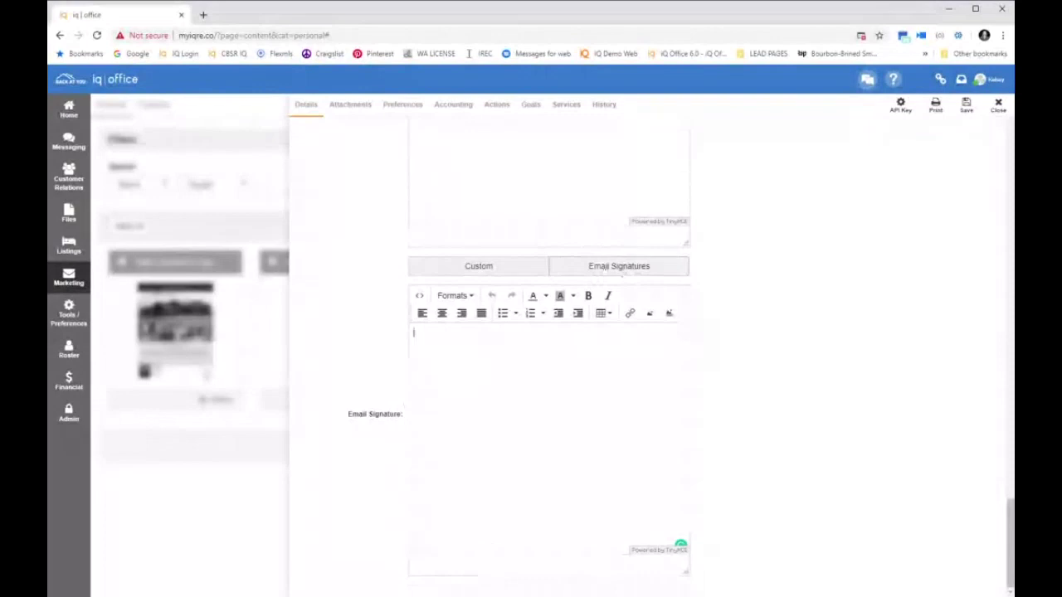
# Apply the dark grey signature template and add the agent's cell number to its agent info
pyautogui.click(619, 267)
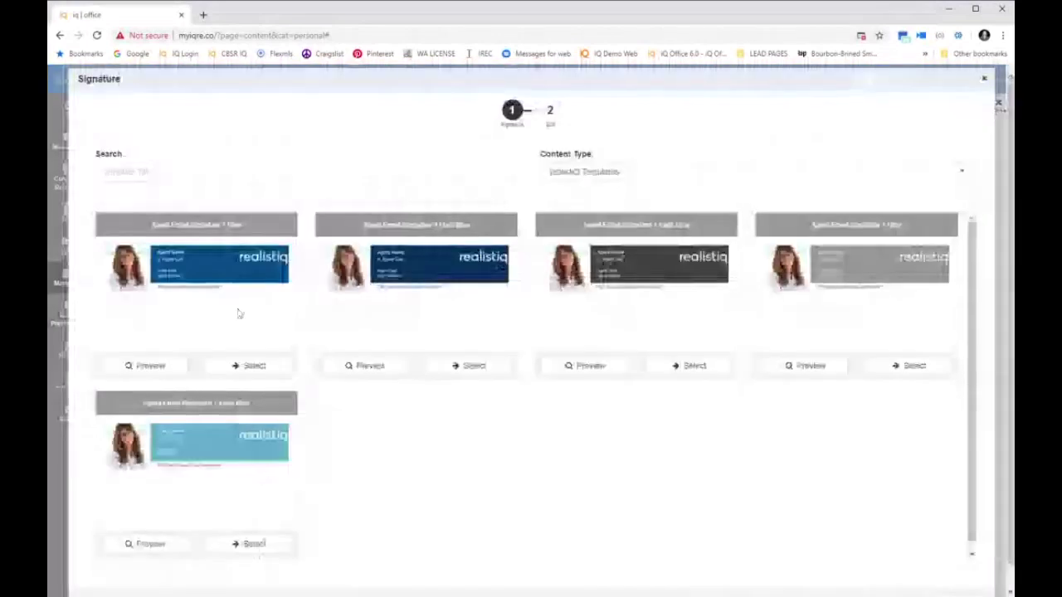
pyautogui.click(688, 366)
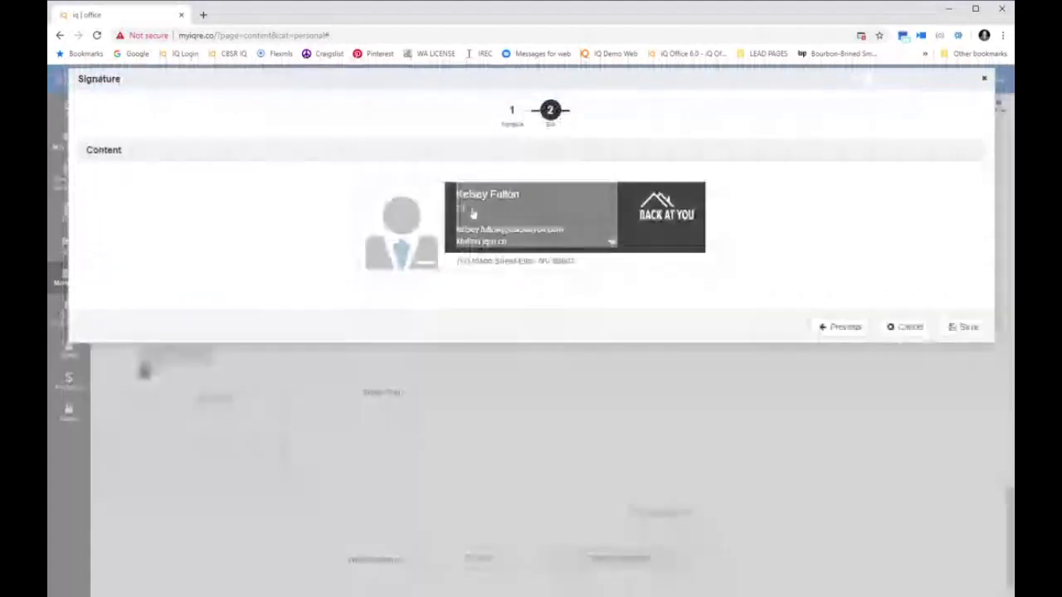
pyautogui.click(473, 214)
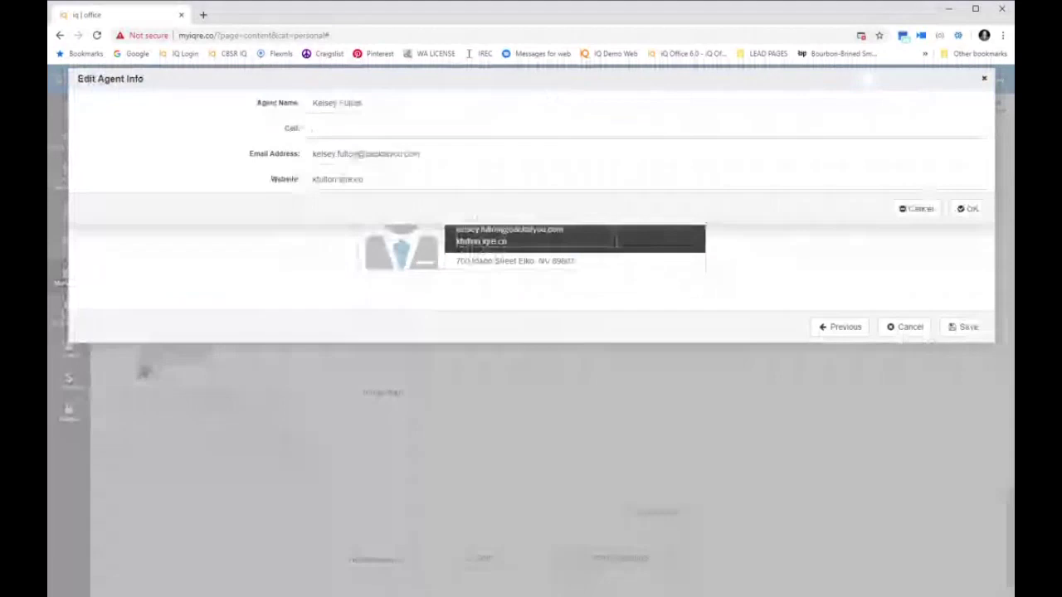
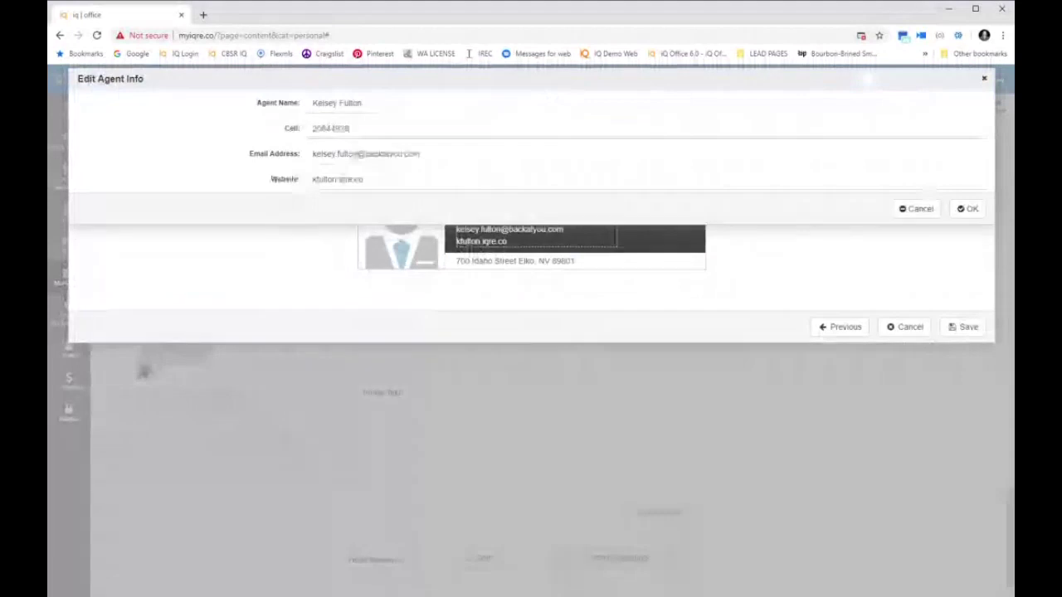
pyautogui.click(972, 210)
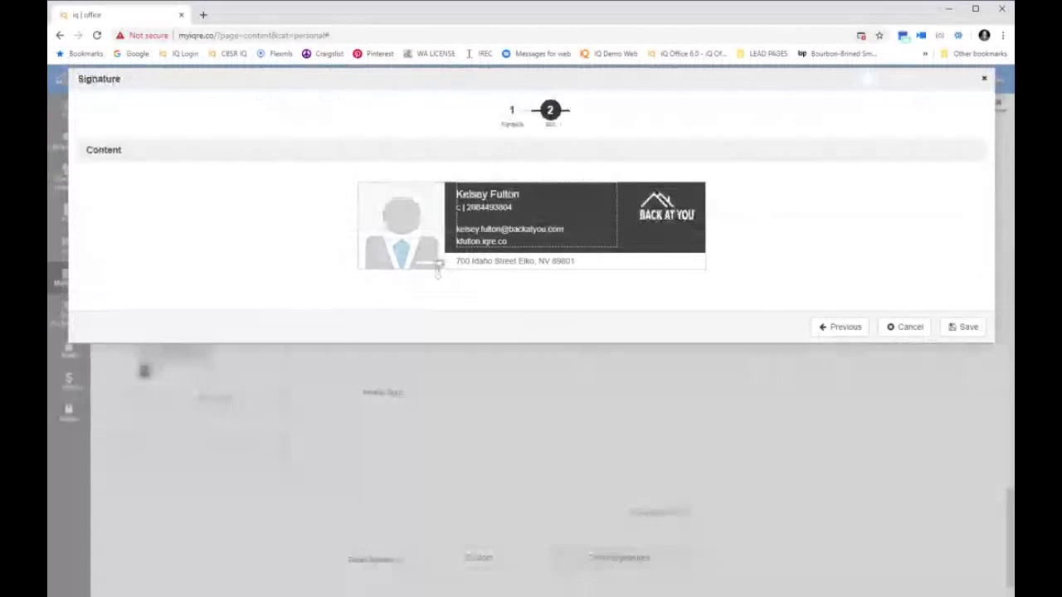
# Replace the signature's placeholder silhouette with an uploaded agent photo and save it
pyautogui.click(438, 266)
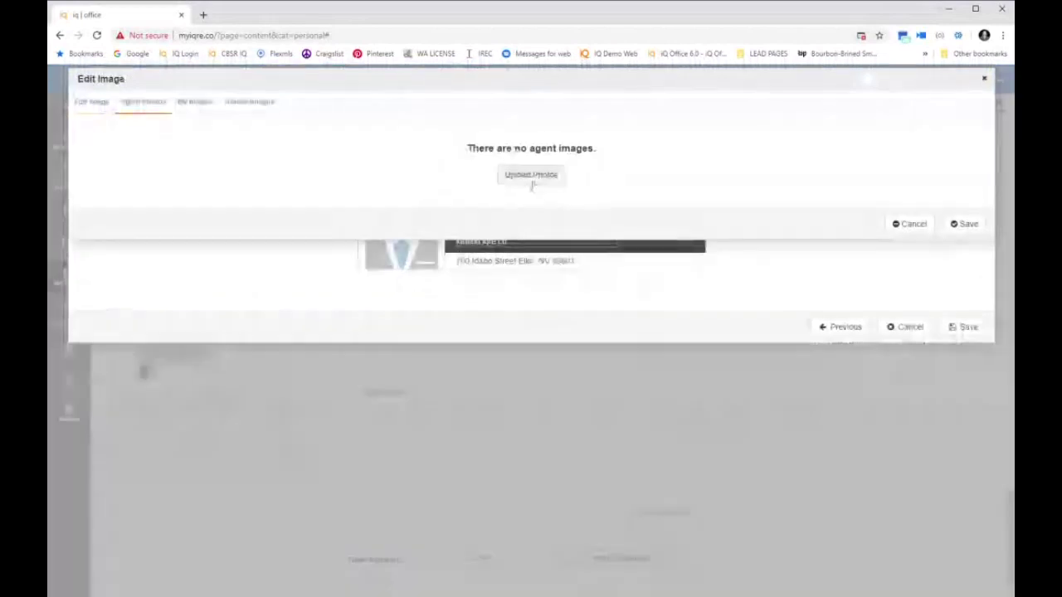
pyautogui.click(531, 176)
pyautogui.click(213, 312)
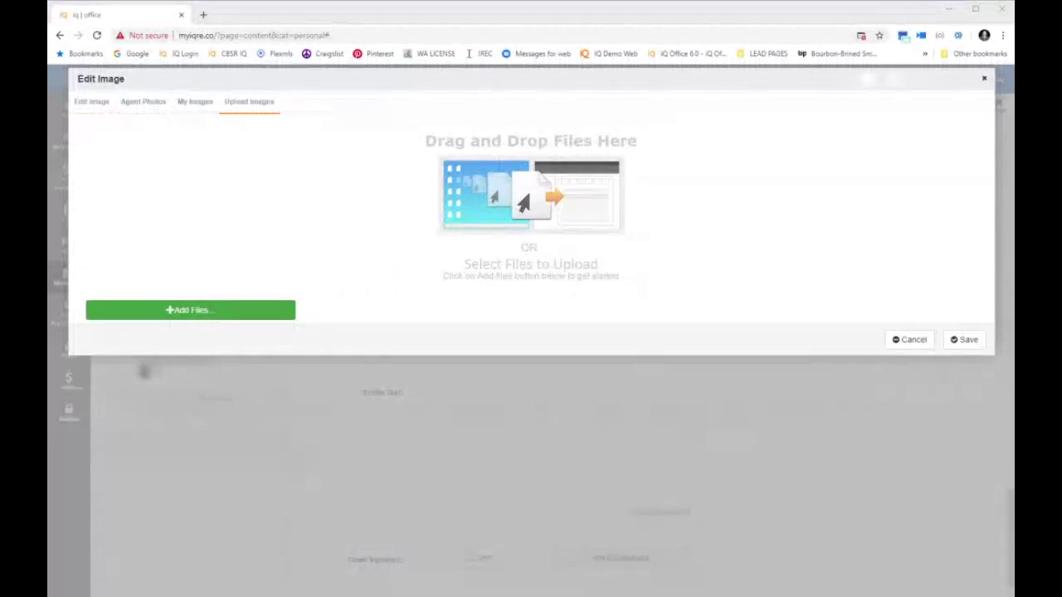
pyautogui.click(809, 441)
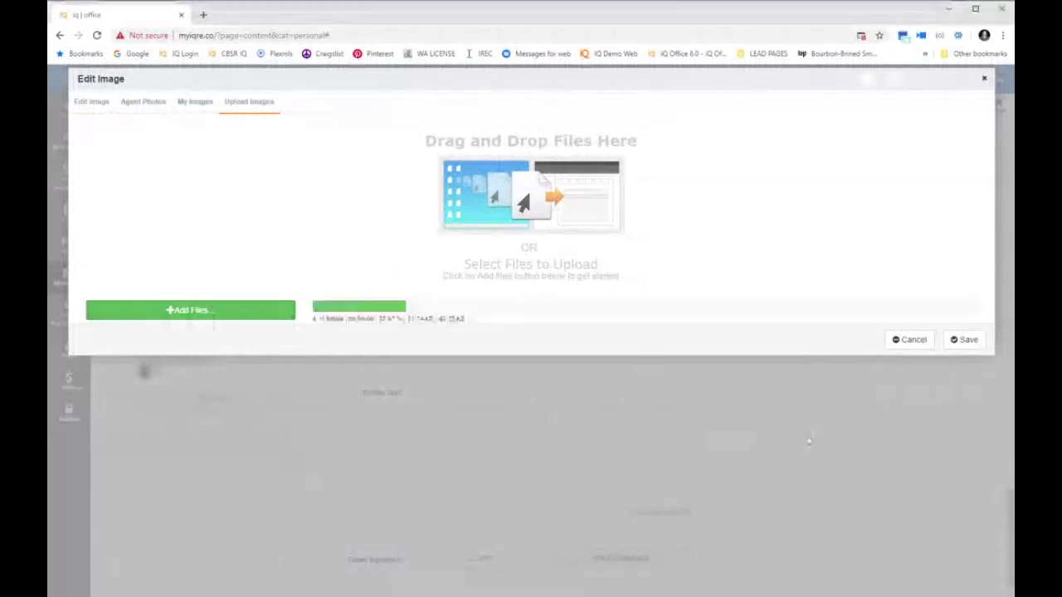
pyautogui.click(951, 376)
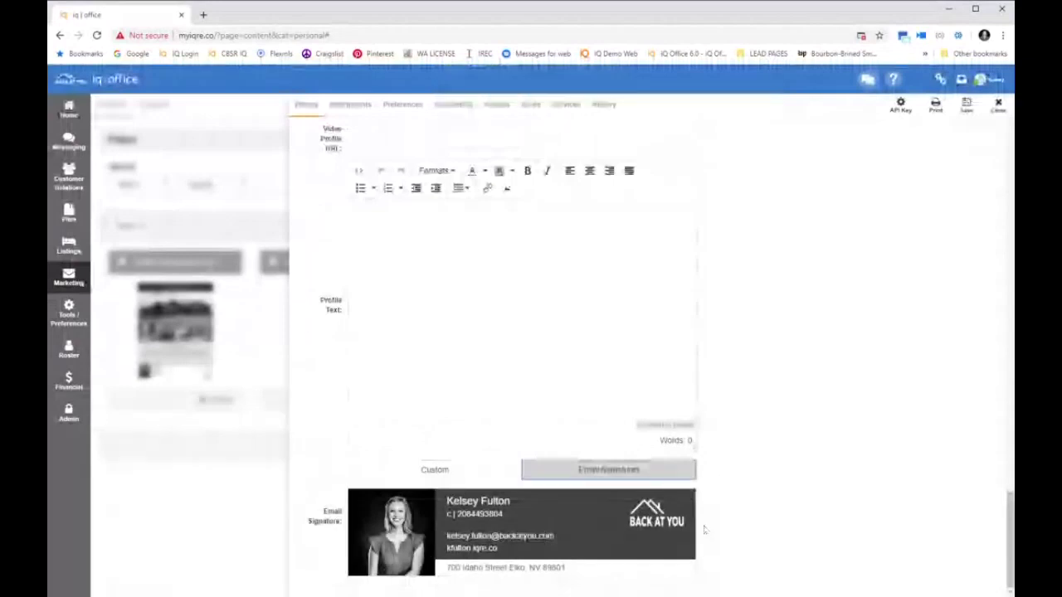
# Reopen the profile's Email Signatures, then Save/Close the profile with the new signature
pyautogui.click(987, 79)
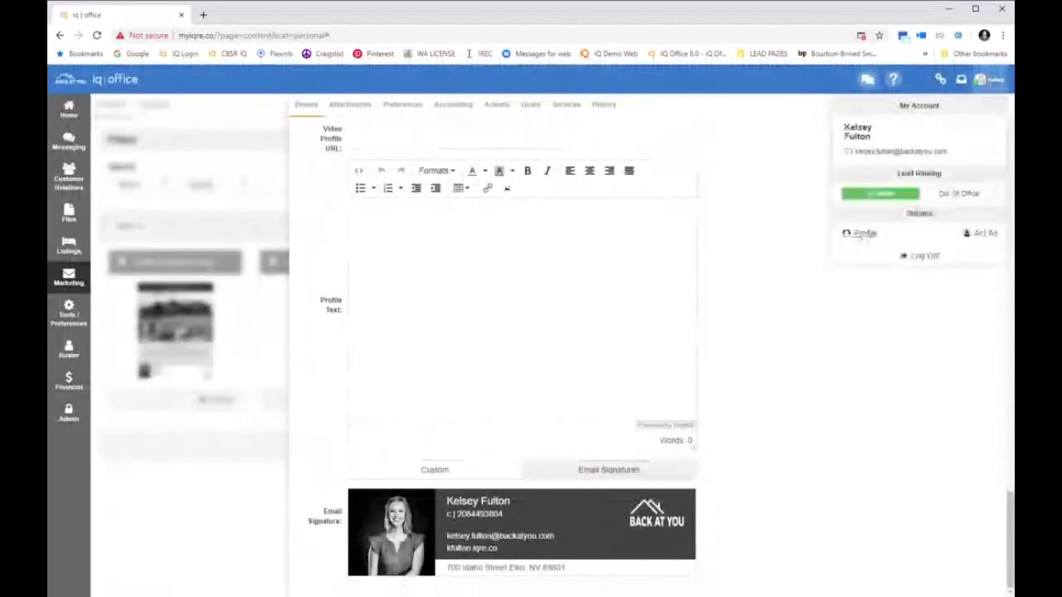
pyautogui.click(863, 235)
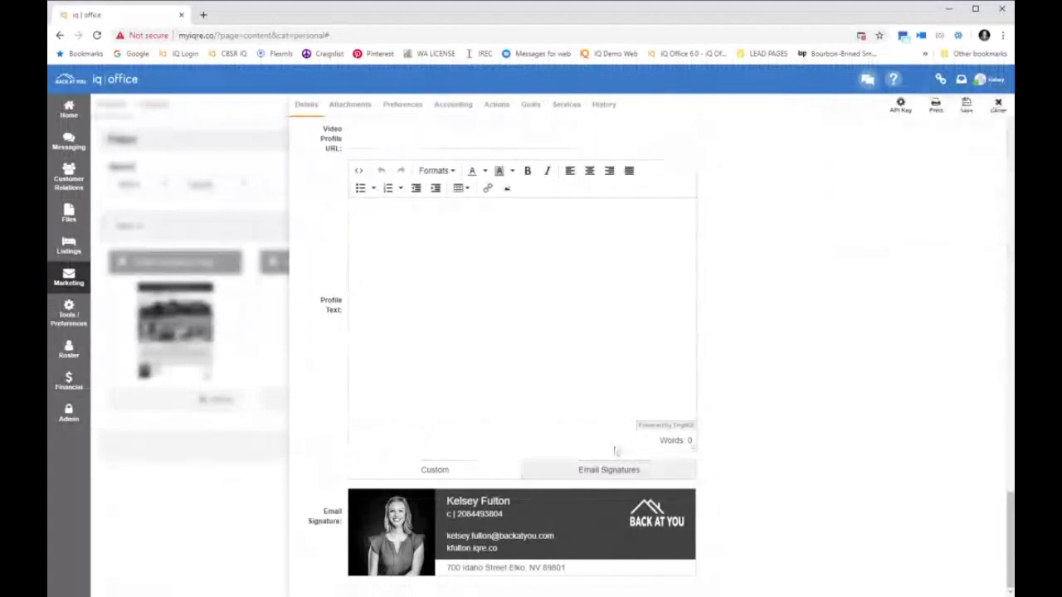
pyautogui.click(618, 473)
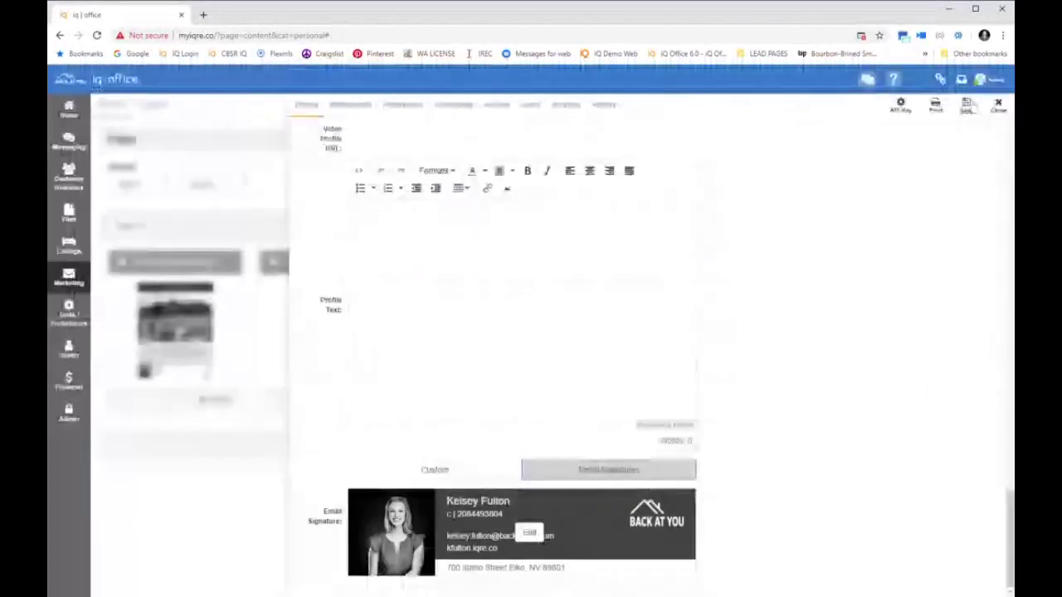
pyautogui.click(969, 108)
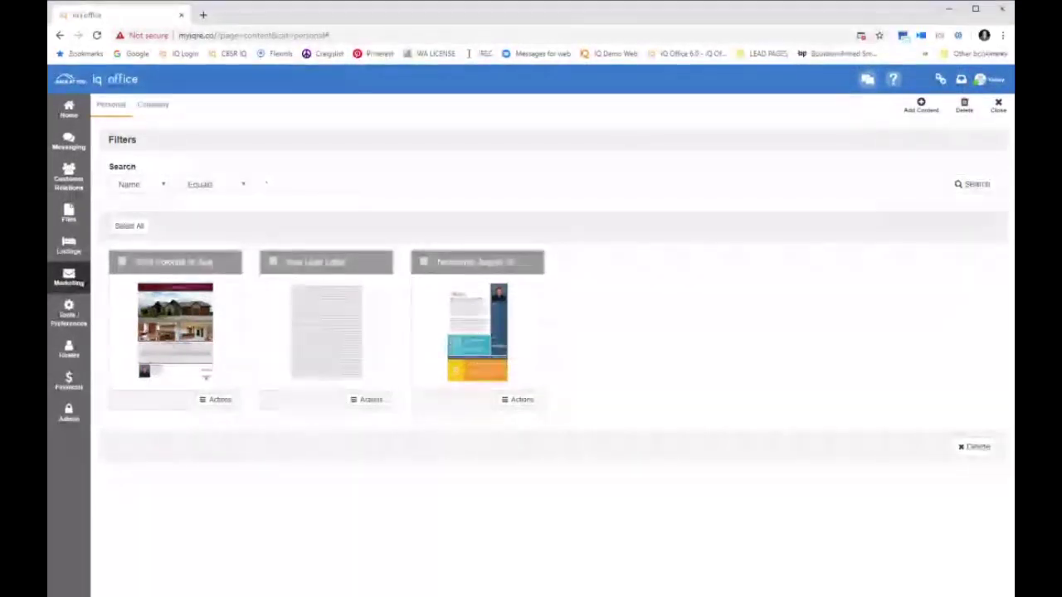
# Go to Marketing > eMarketing > My Campaigns
pyautogui.click(69, 276)
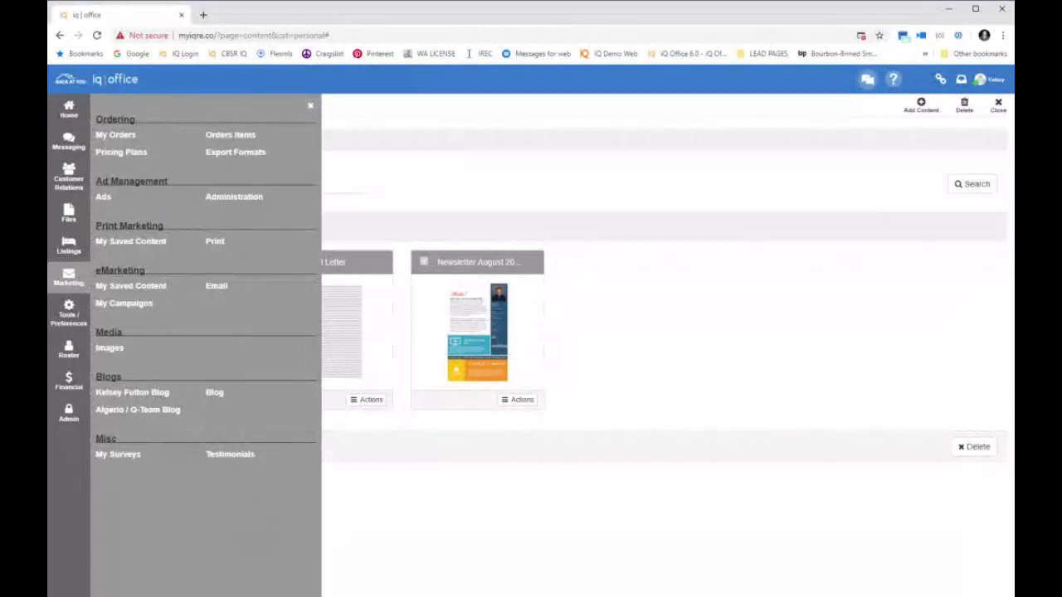
pyautogui.click(122, 303)
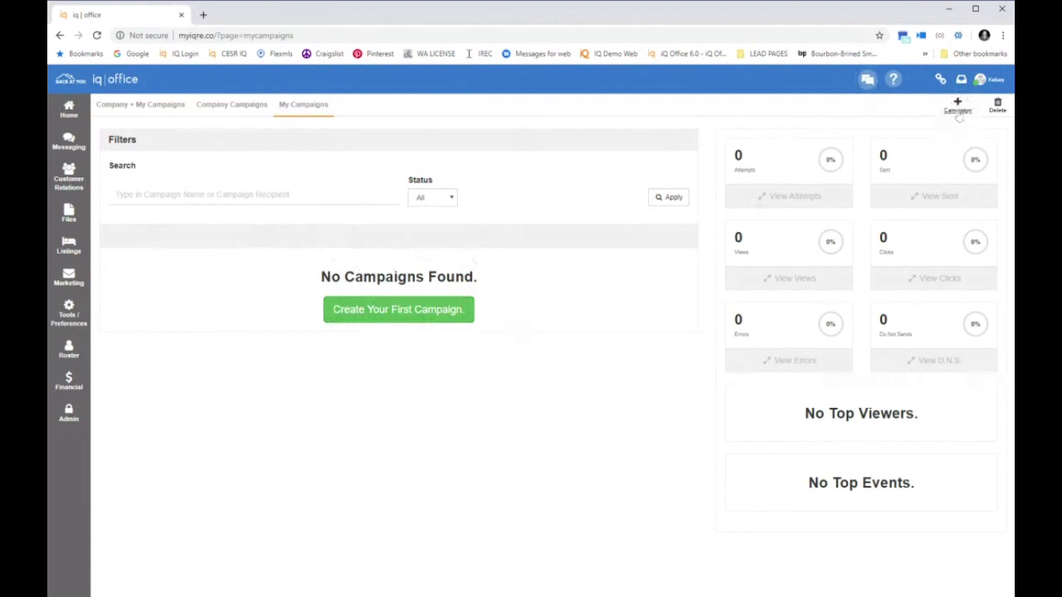
# Create a campaign named 'COI Campaign' and switch Content Type to My Content
pyautogui.click(391, 320)
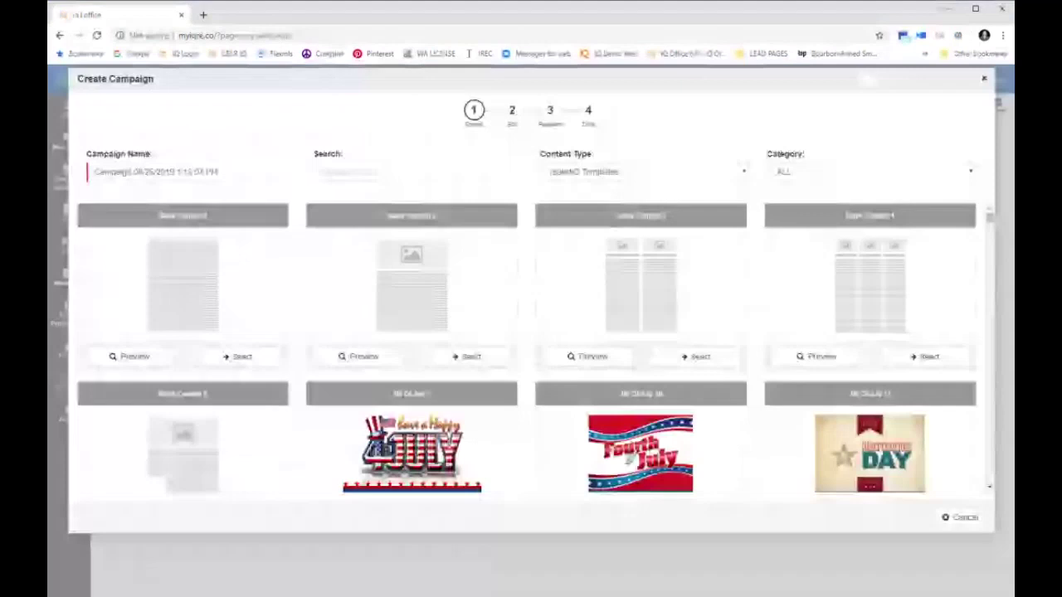
pyautogui.write('Col')
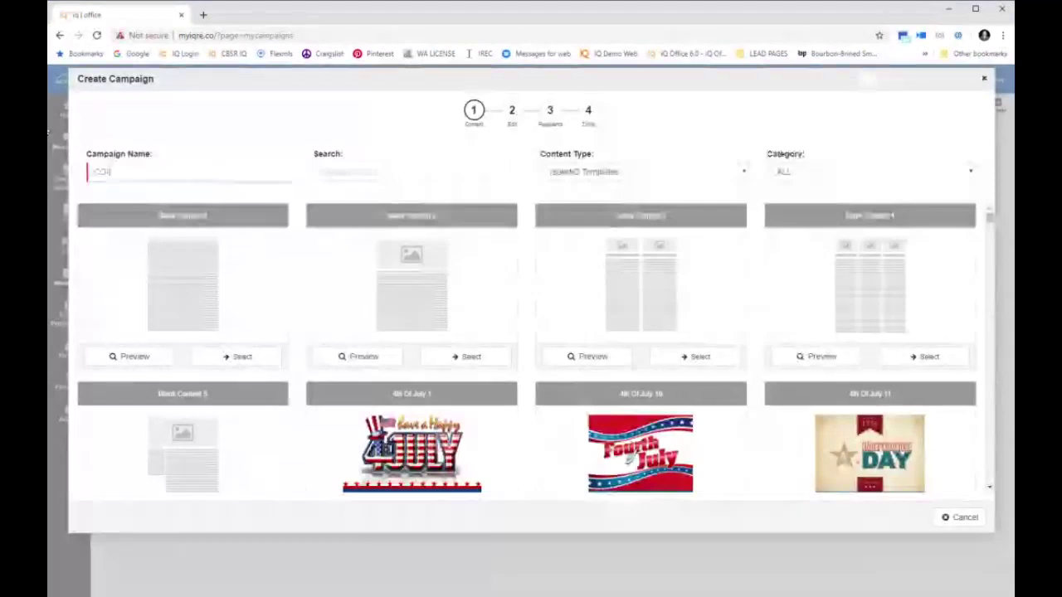
pyautogui.write(' Campaign')
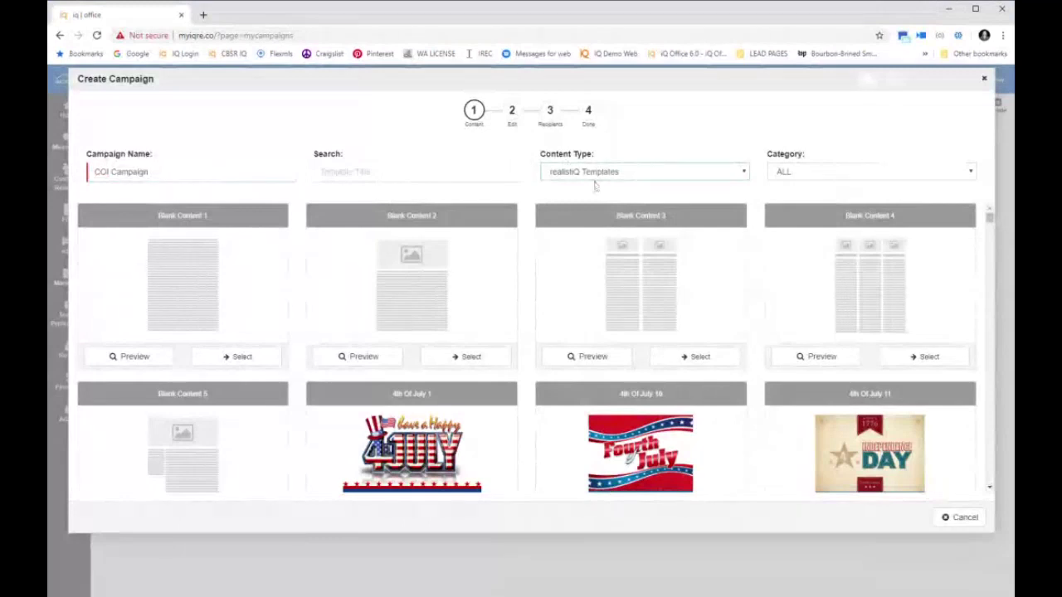
pyautogui.click(594, 186)
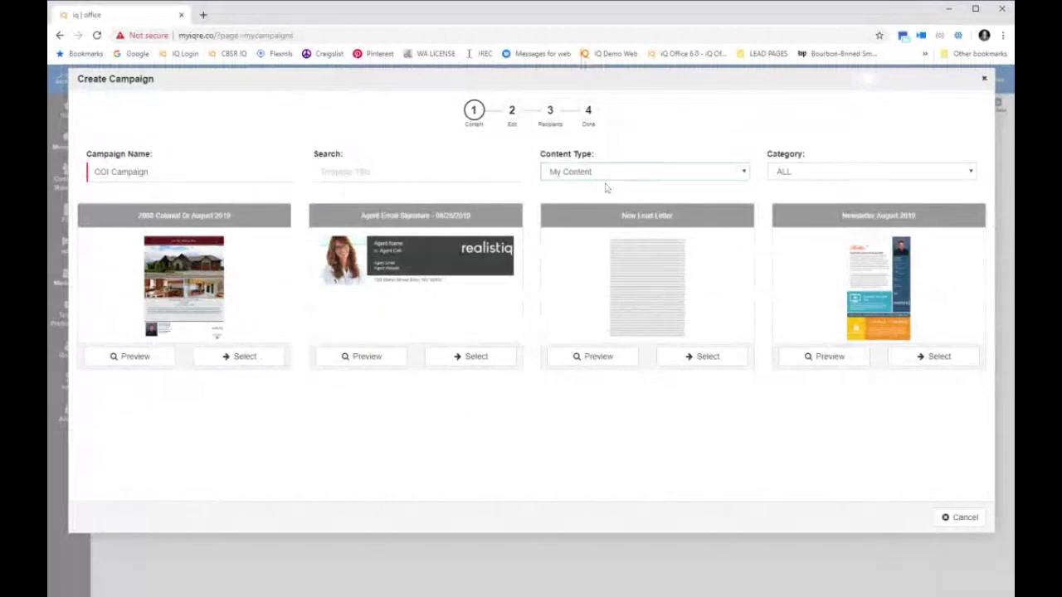
# Select the New Lead Letter as the campaign's email event
pyautogui.click(604, 204)
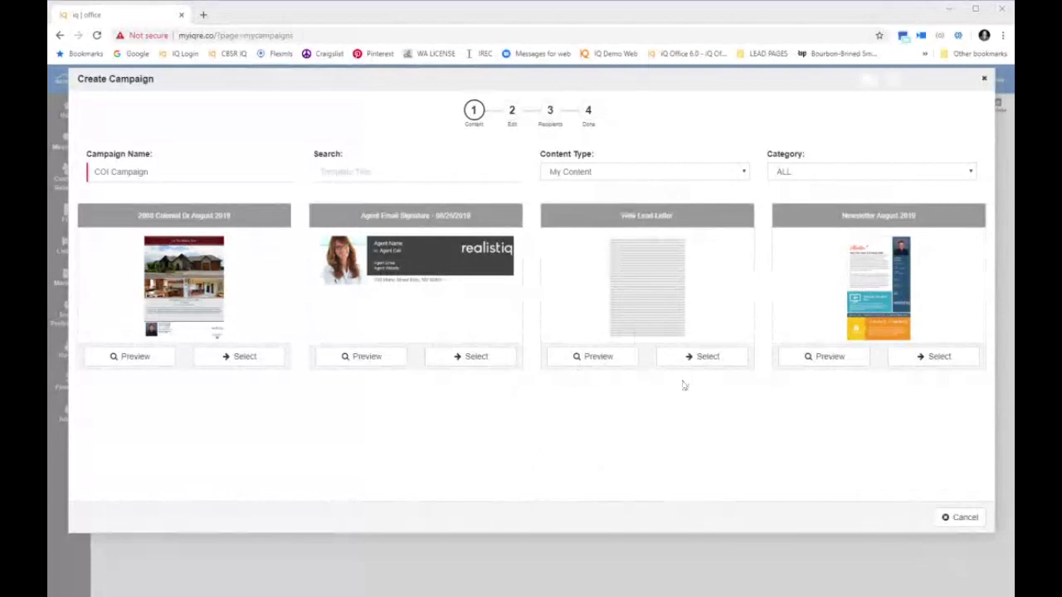
pyautogui.click(699, 357)
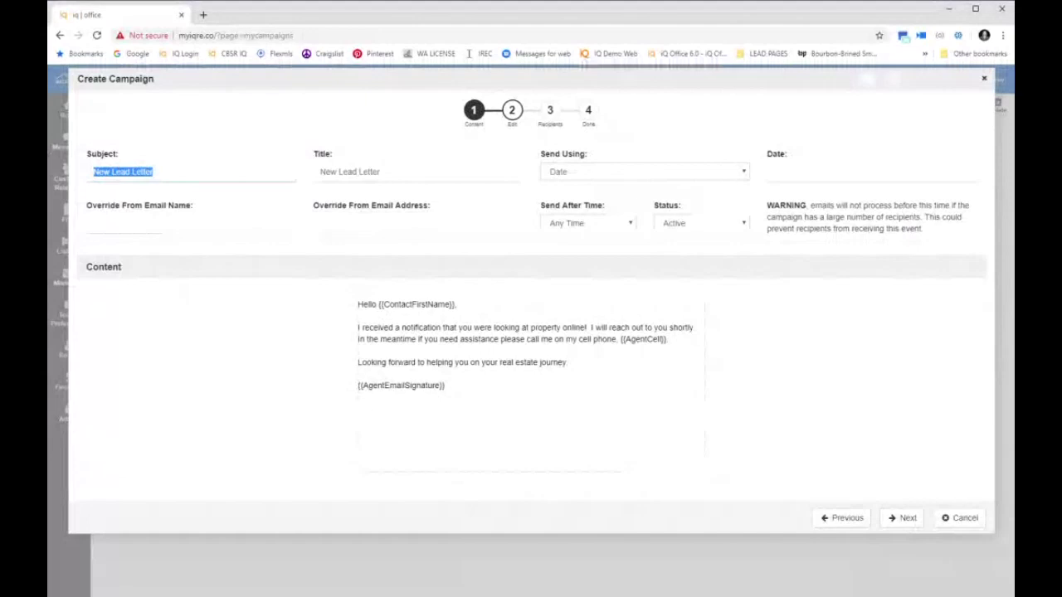
# Set the email subject to 'Did you find what you needed?'
pyautogui.write('Did')
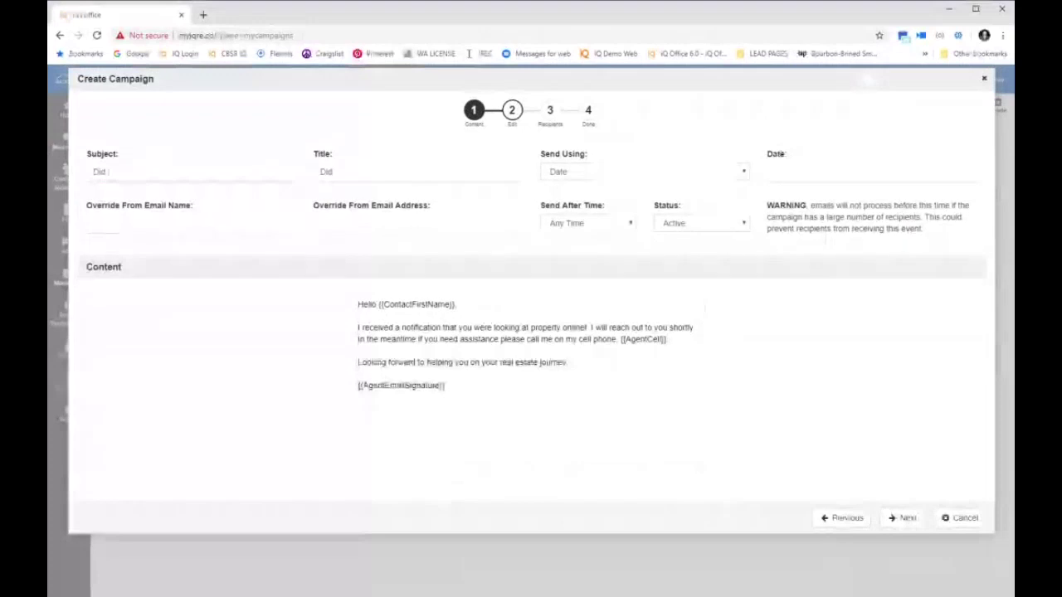
pyautogui.write('y')
pyautogui.write('ou hea')
pyautogui.press('BackSpace')
pyautogui.write('nd what')
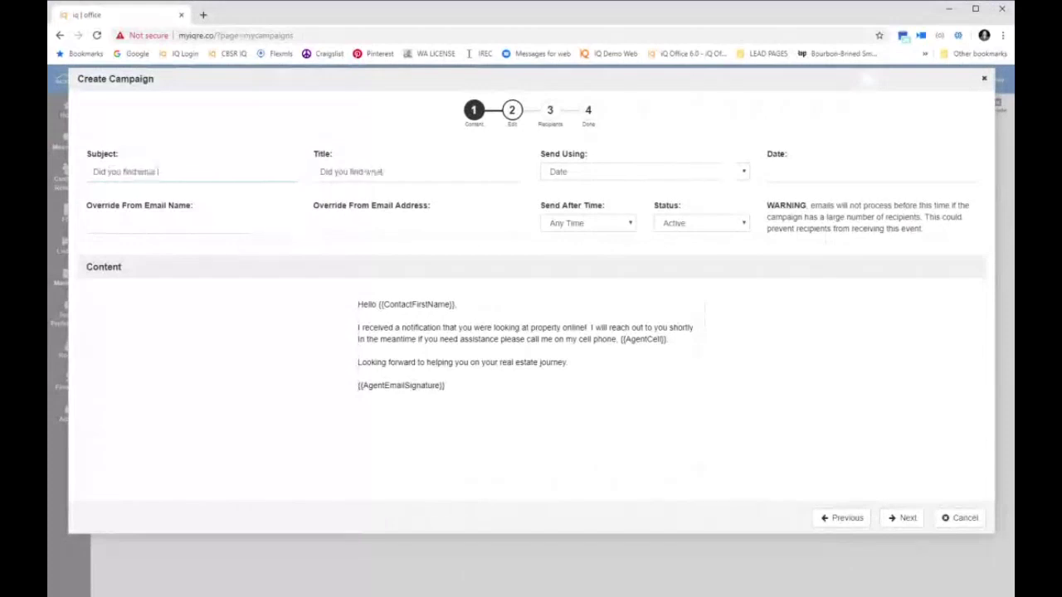
pyautogui.write(' you needed?')
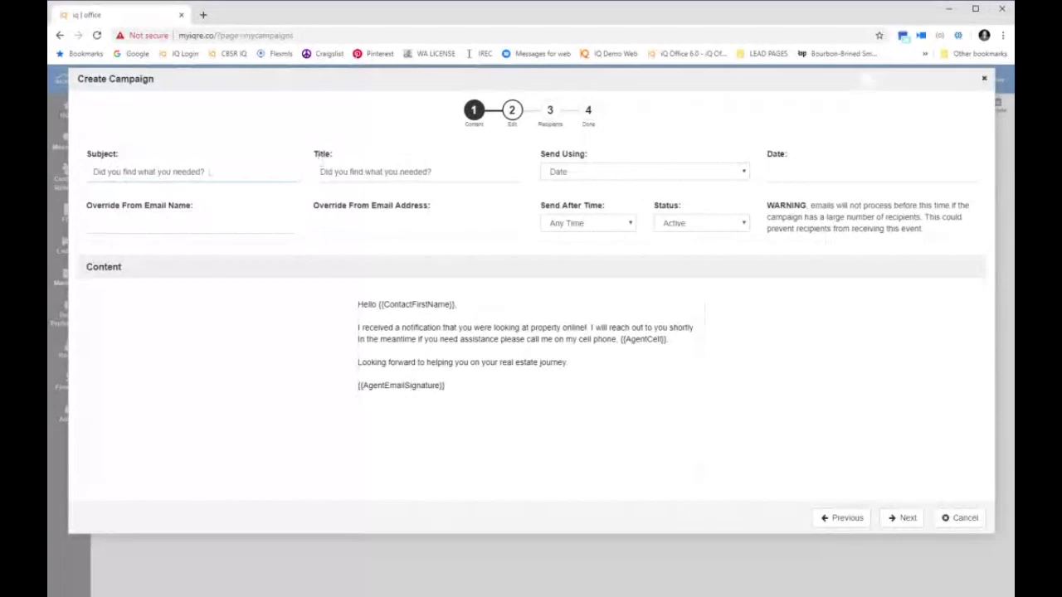
# Replace the email title with 'First Contact Lead'
pyautogui.tripleClick(377, 171)
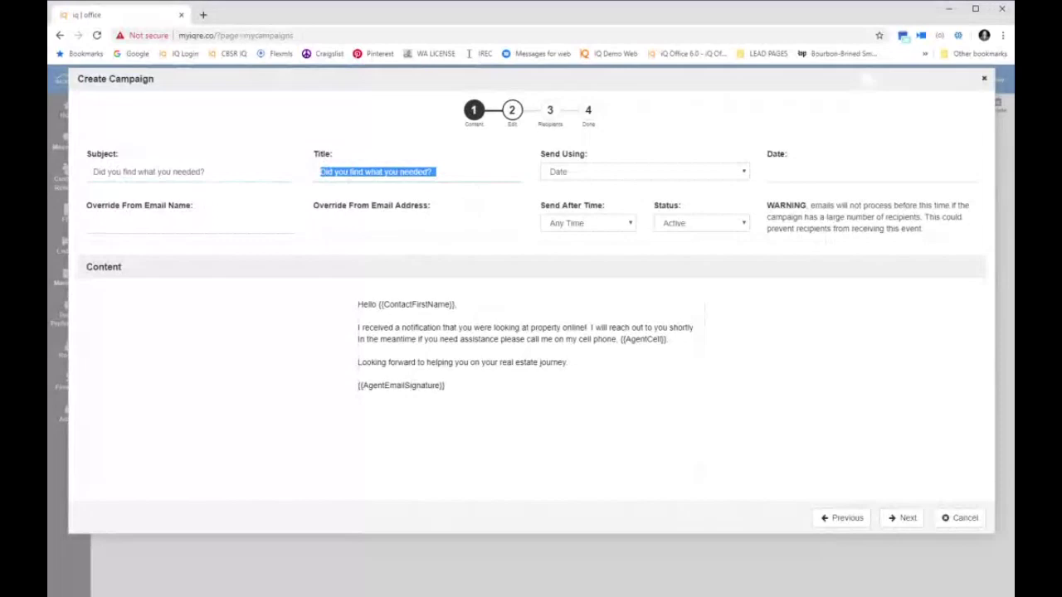
pyautogui.press('BackSpace')
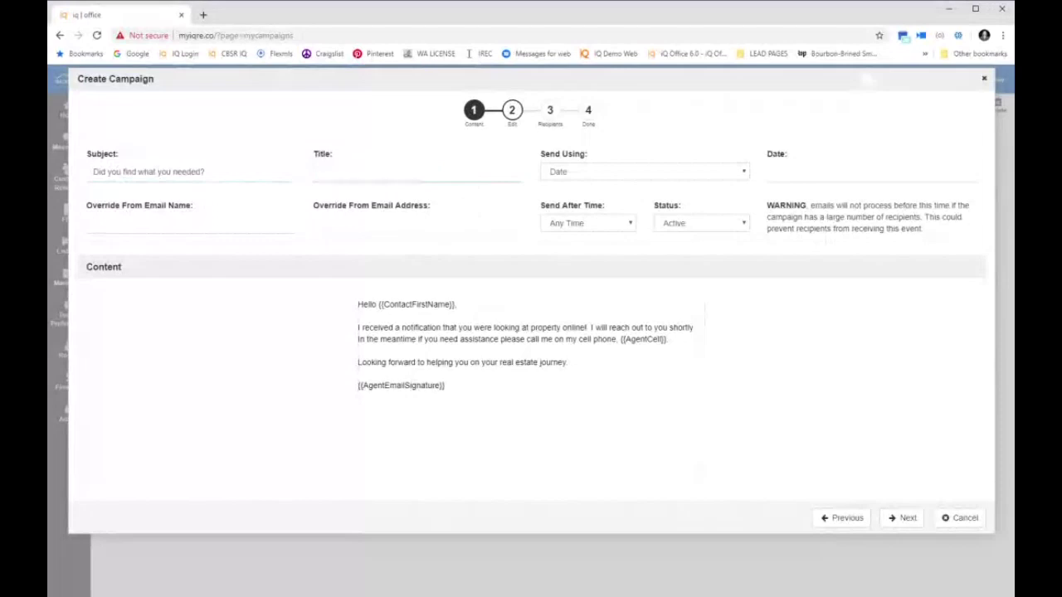
pyautogui.write('First Contact Lead')
# Schedule the email to send by Interval, interval 1, after 11:30 AM
pyautogui.click(569, 177)
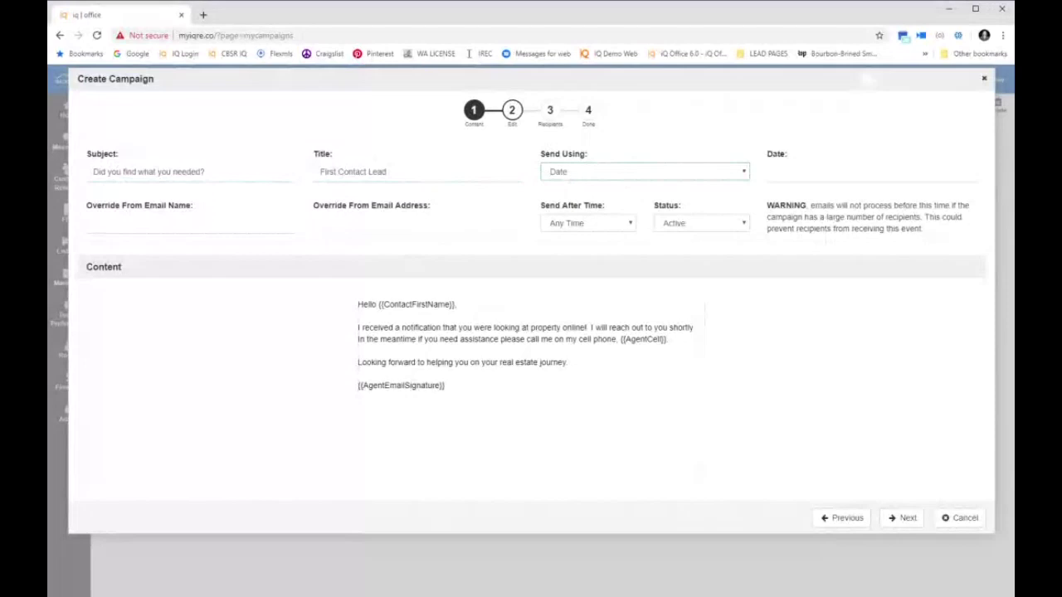
pyautogui.click(788, 171)
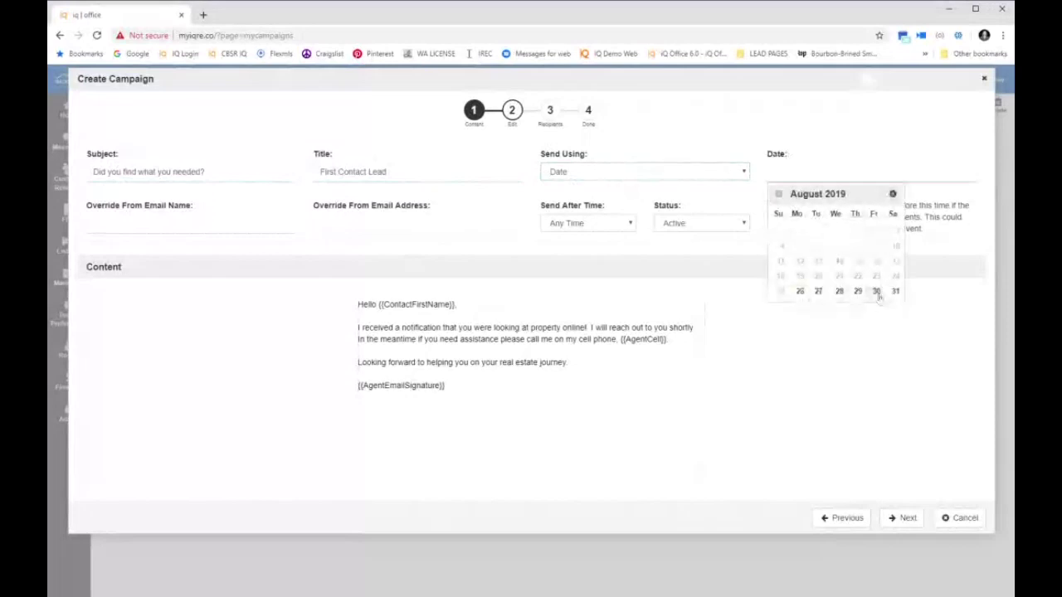
pyautogui.click(876, 292)
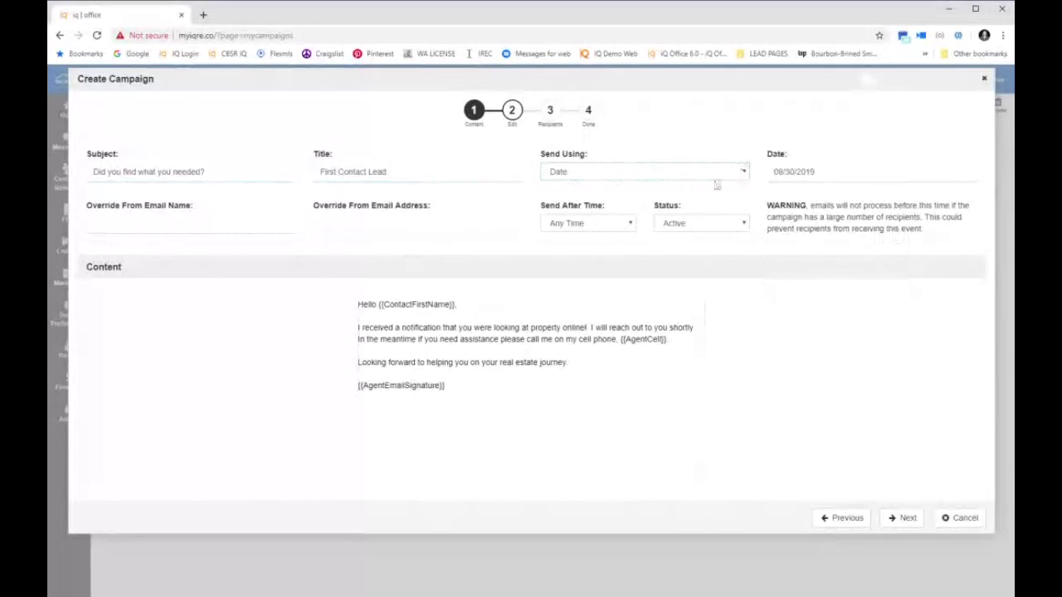
pyautogui.press('Down')
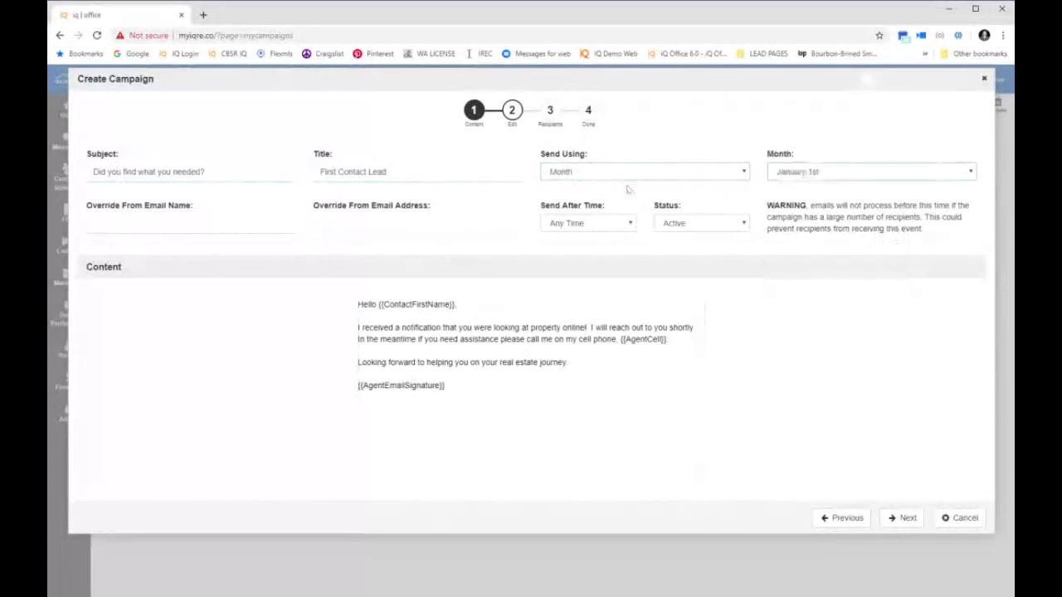
pyautogui.press('Down')
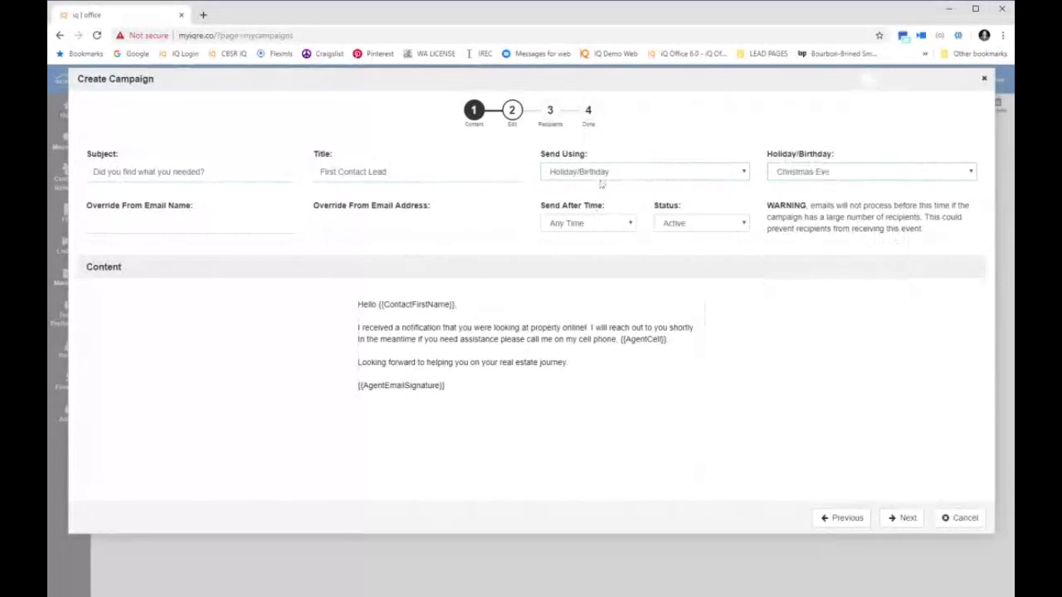
pyautogui.press('Down')
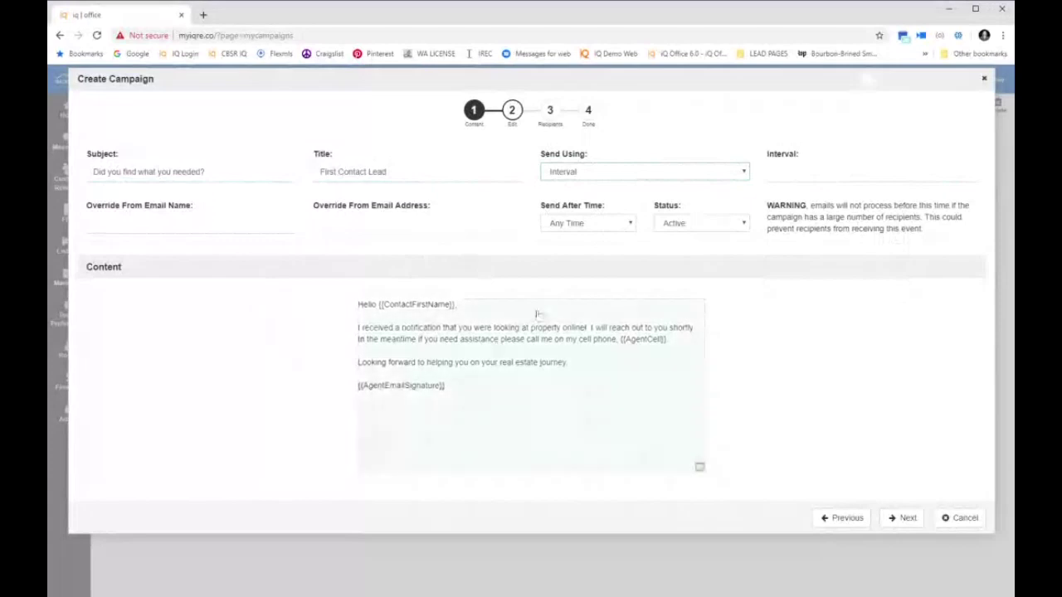
pyautogui.click(774, 172)
pyautogui.write('1')
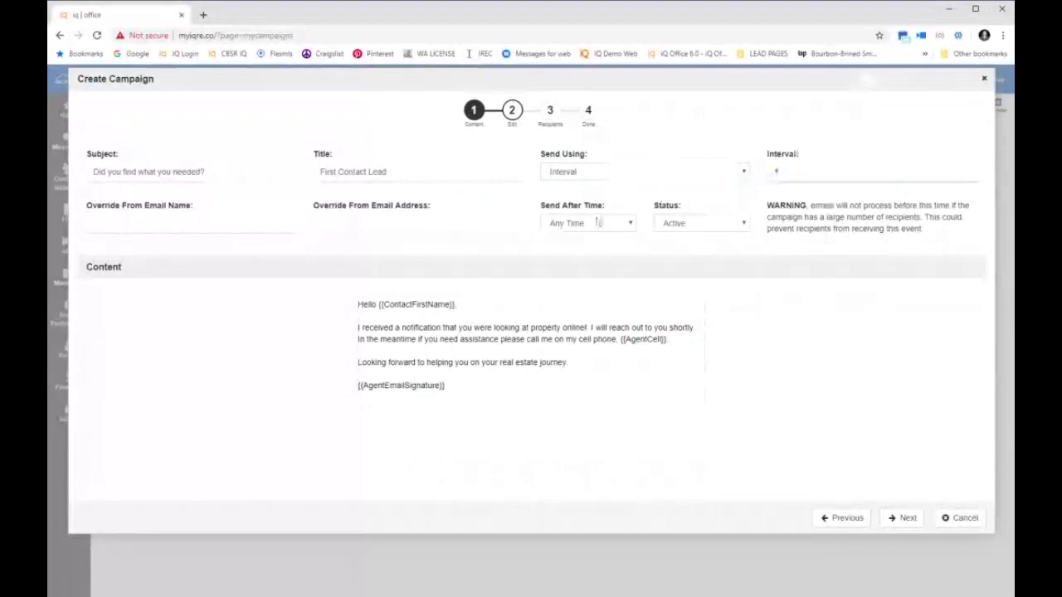
pyautogui.click(596, 231)
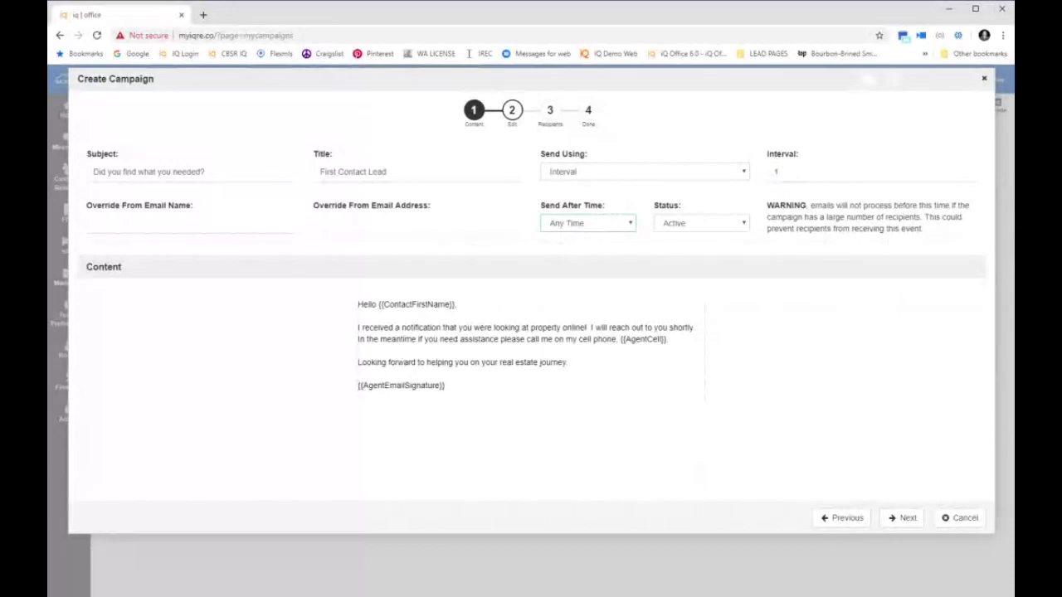
pyautogui.click(587, 265)
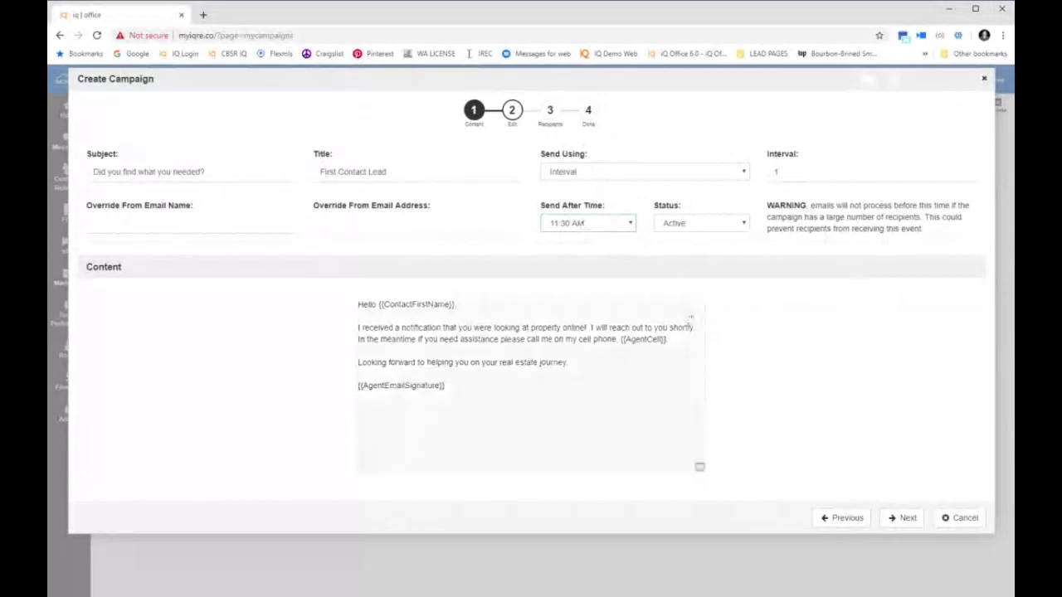
# Save changes for only this event, finish the Recipients step and close the wizard
pyautogui.click(904, 517)
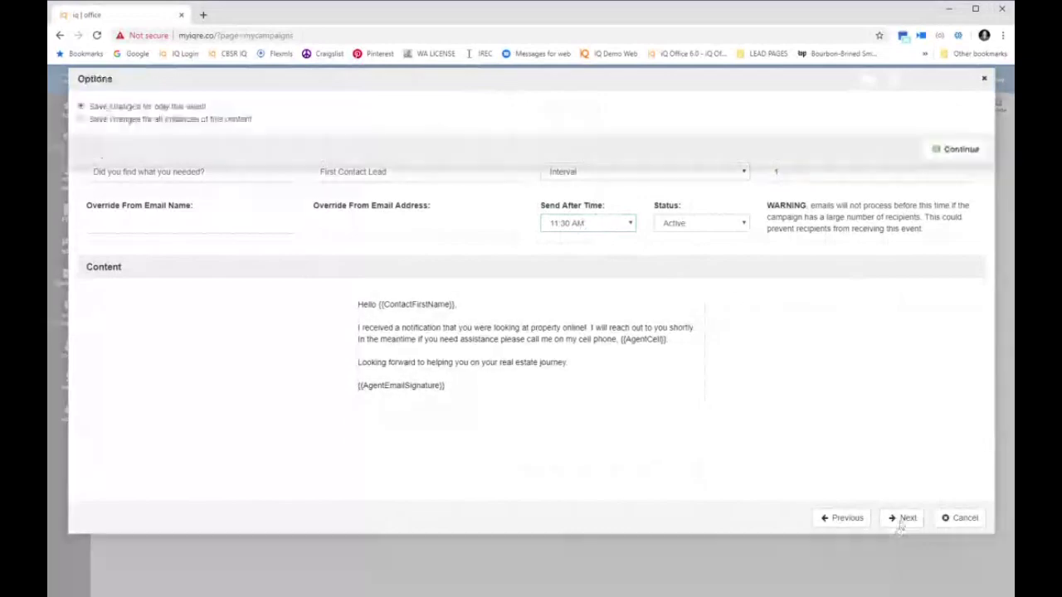
pyautogui.moveTo(87, 106); pyautogui.dragTo(258, 110)
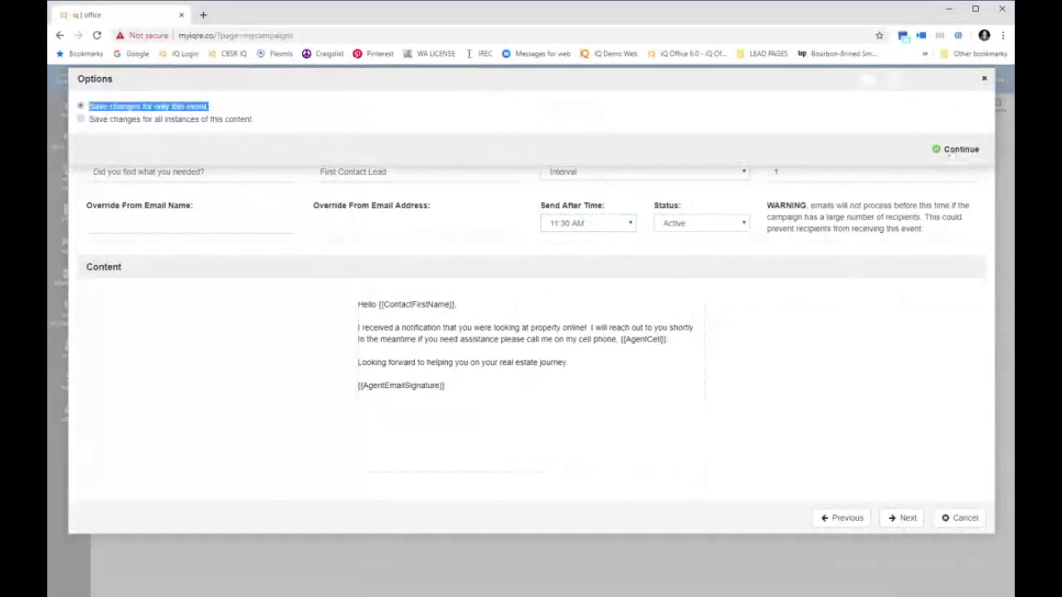
pyautogui.click(954, 151)
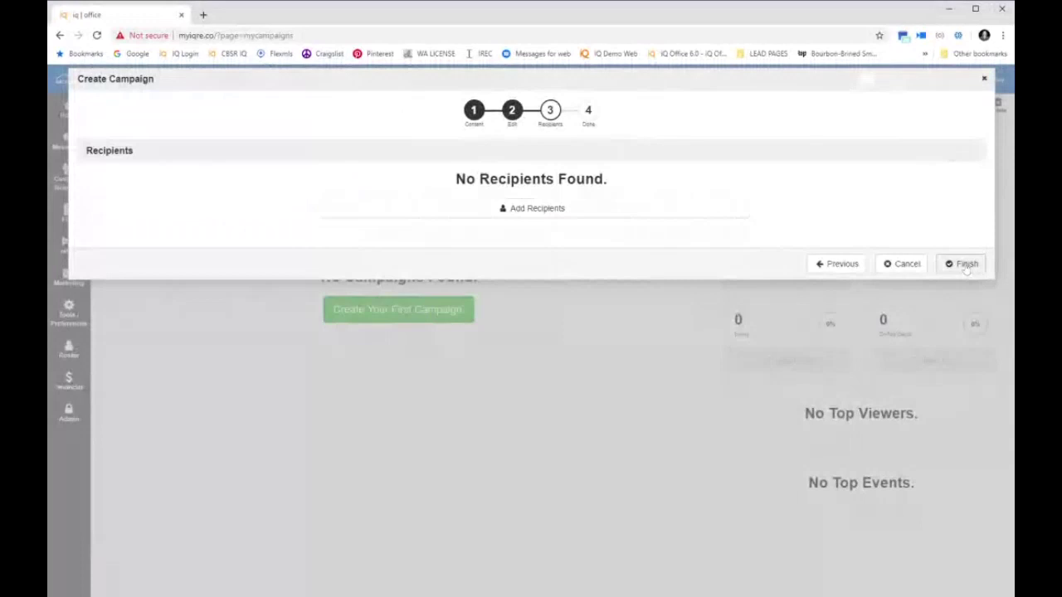
pyautogui.click(965, 264)
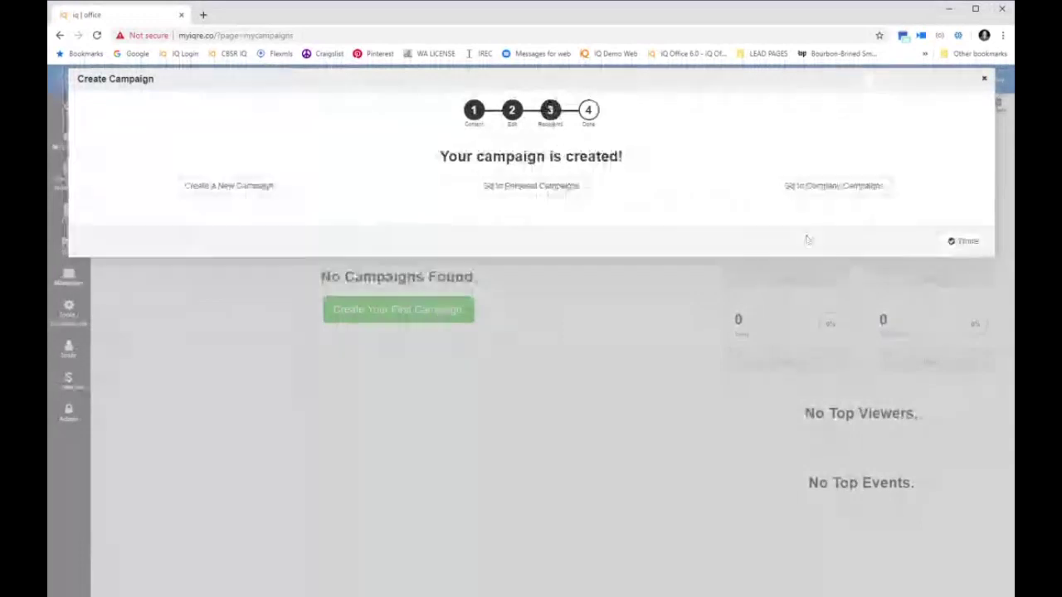
pyautogui.click(962, 240)
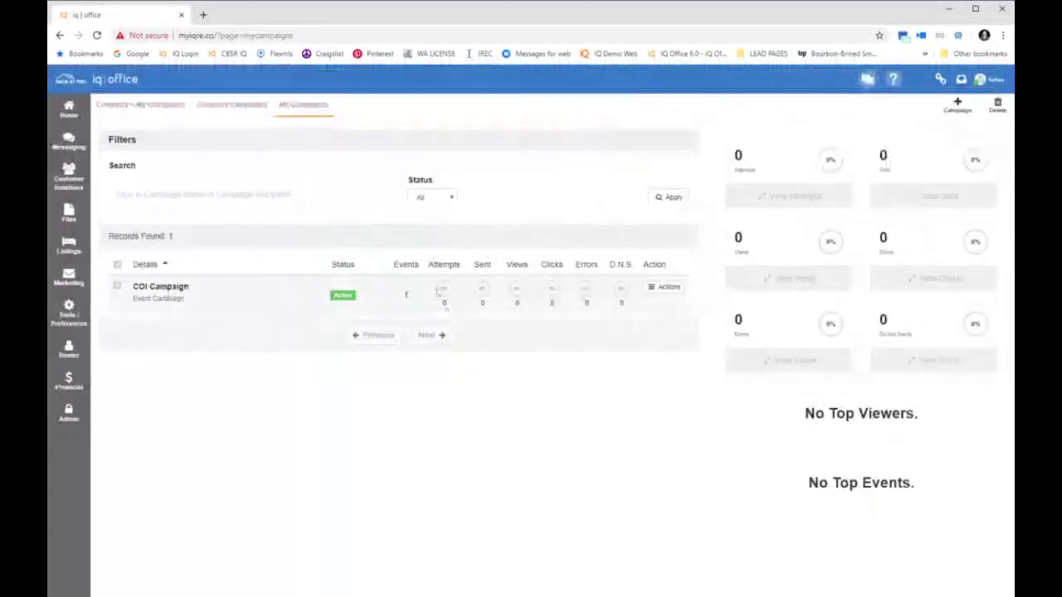
# Open the COI Campaign's events page showing First Contact Lead, and zoom the page in twice
pyautogui.click(352, 300)
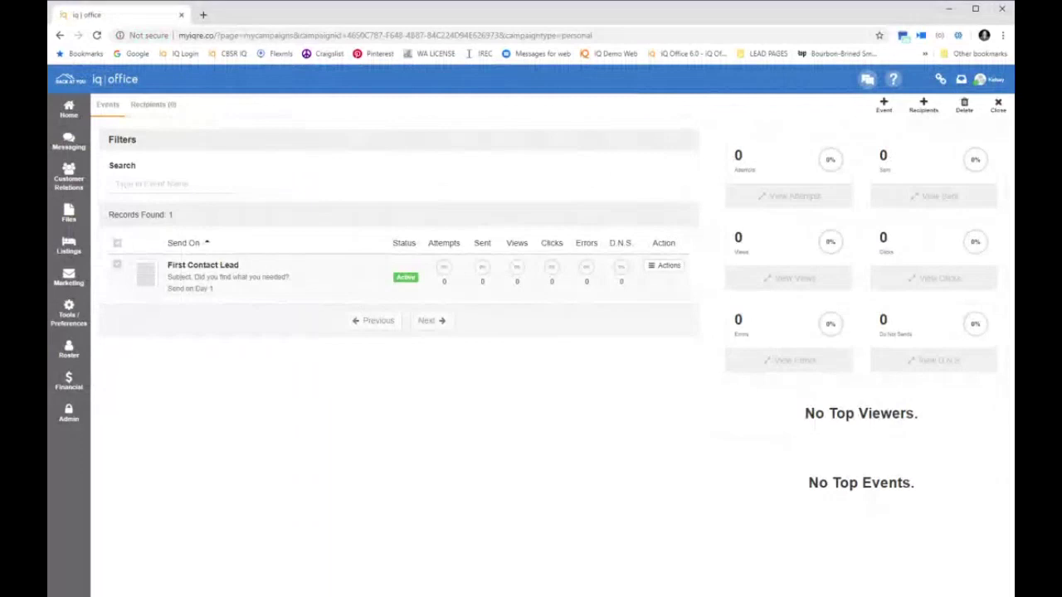
pyautogui.hotkey('ctrl', '+')
pyautogui.hotkey('ctrl', '+')
pyautogui.hotkey('ctrl', '+')
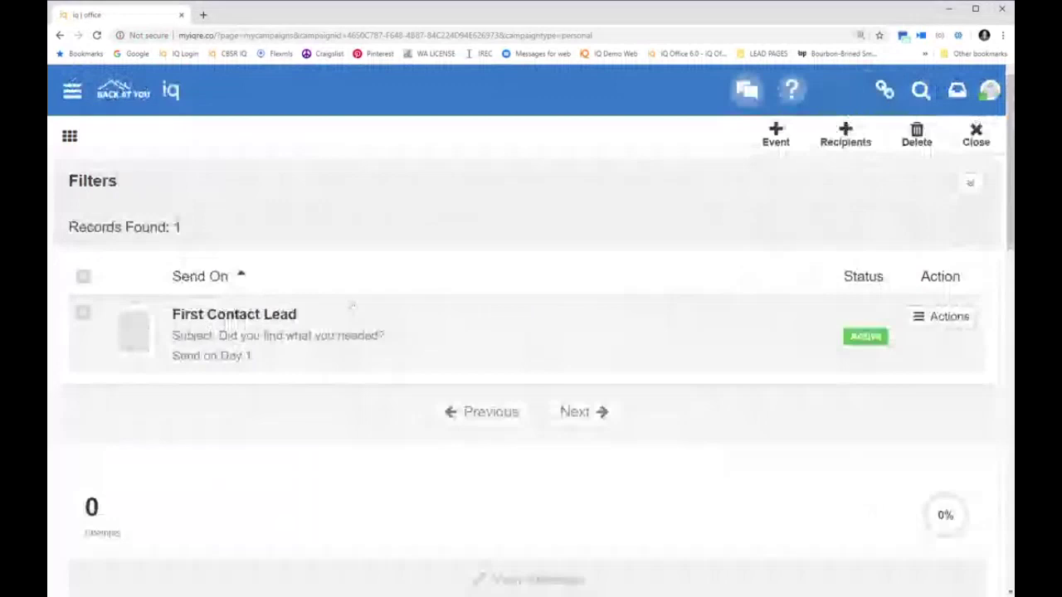
pyautogui.hotkey('ctrl', '+')
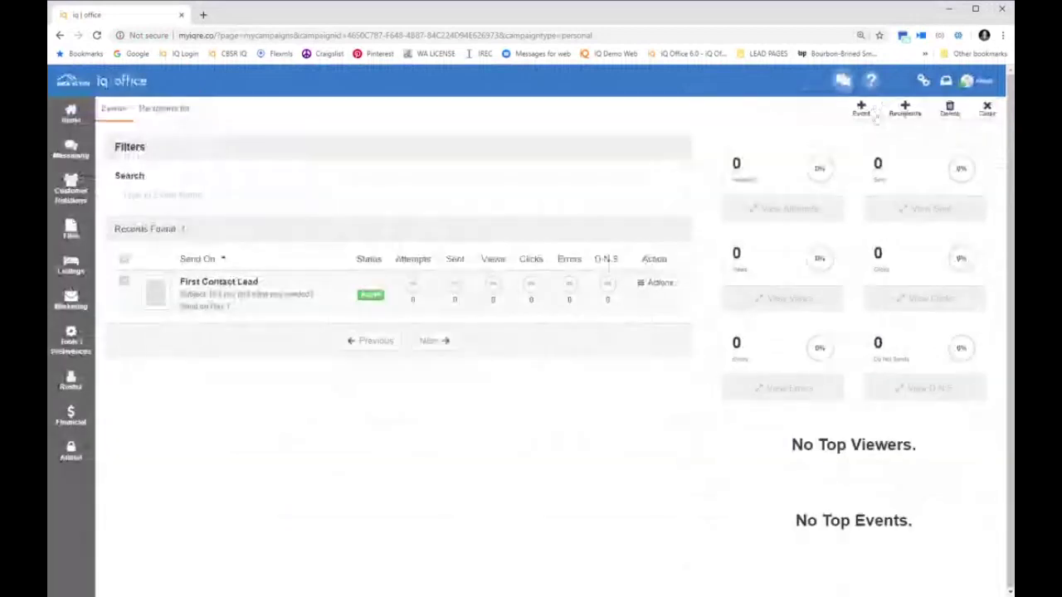
# Add a new event with subject 'Market Update August 2019' and title 'News August 2019'
pyautogui.click(863, 113)
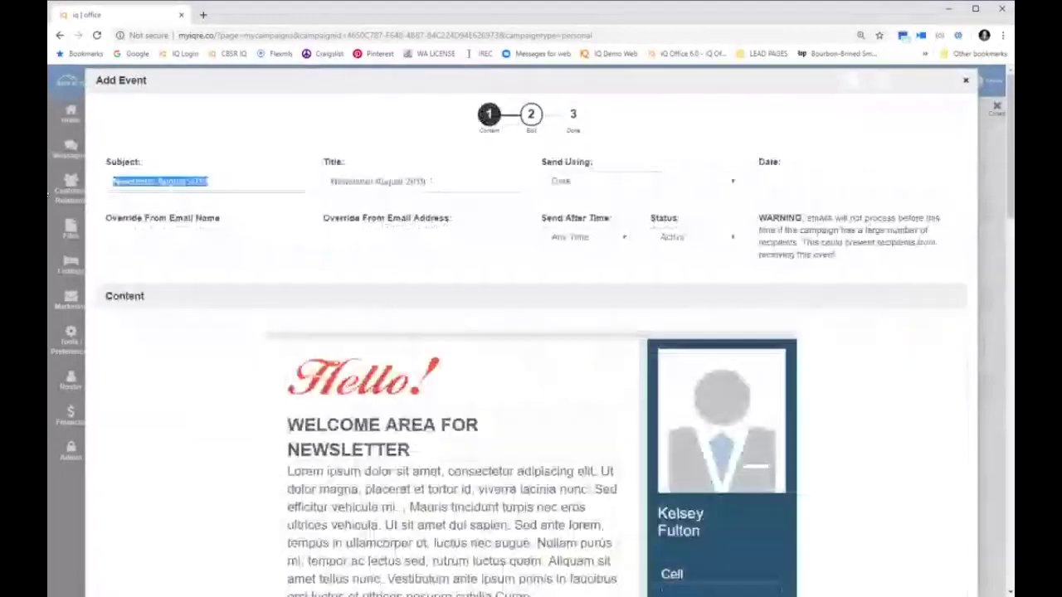
pyautogui.write('IQ')
pyautogui.write('rket Up')
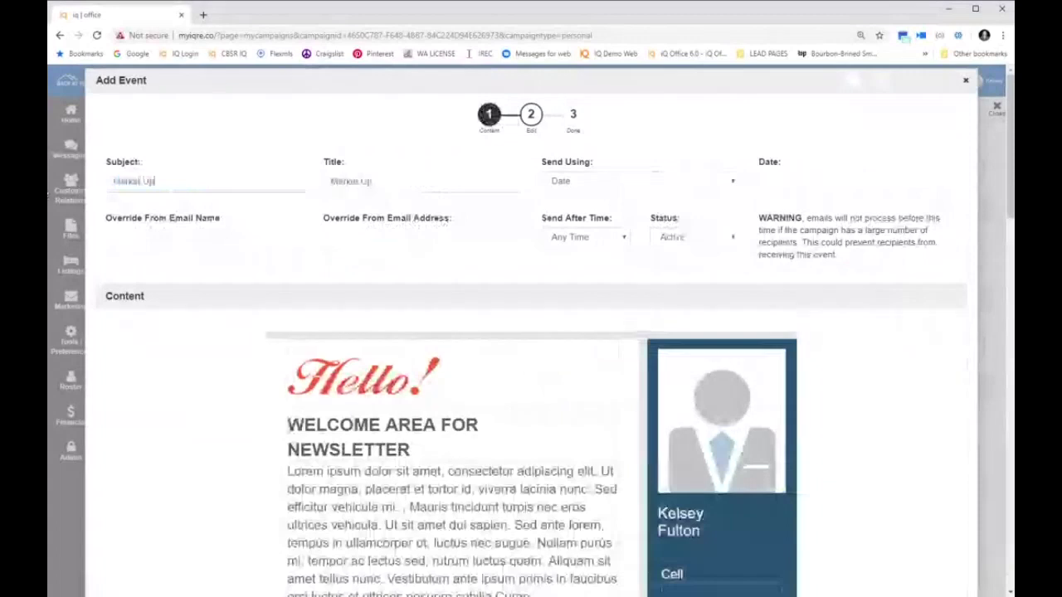
pyautogui.write('date')
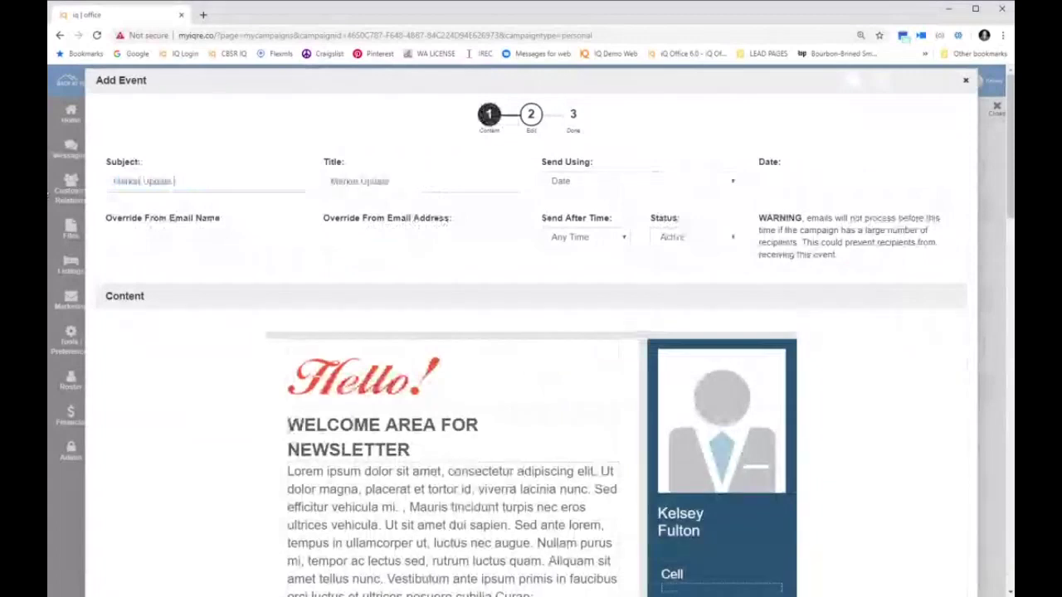
pyautogui.write(' August 2019')
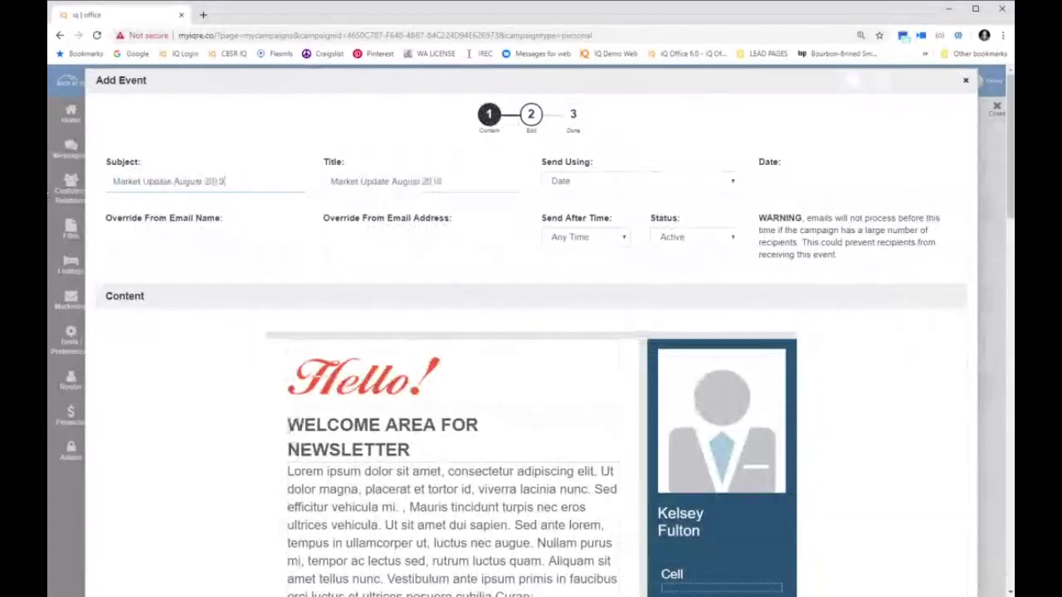
pyautogui.press('Tab')
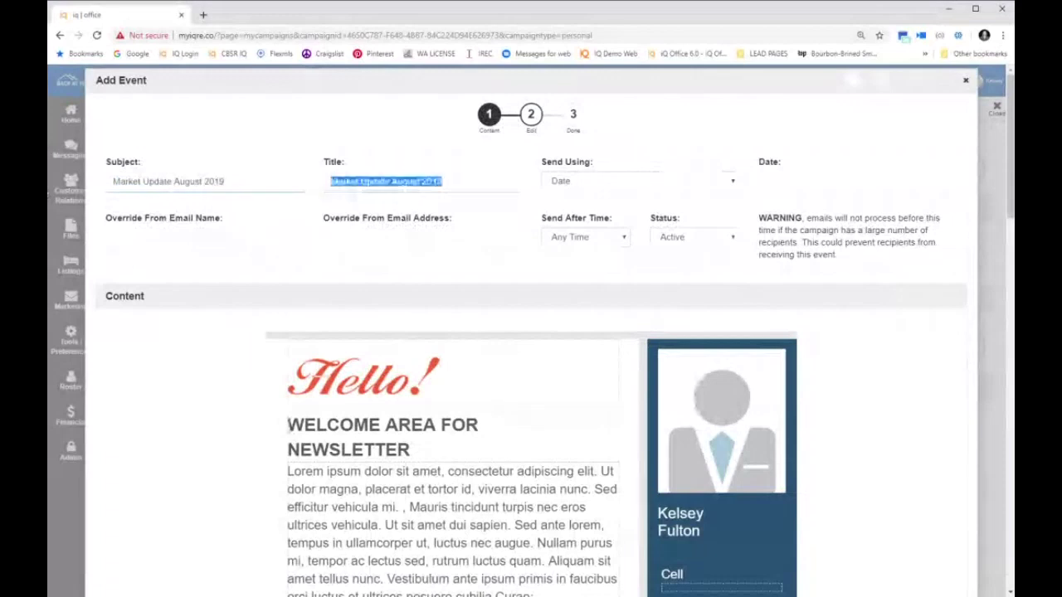
pyautogui.write('News August 2019')
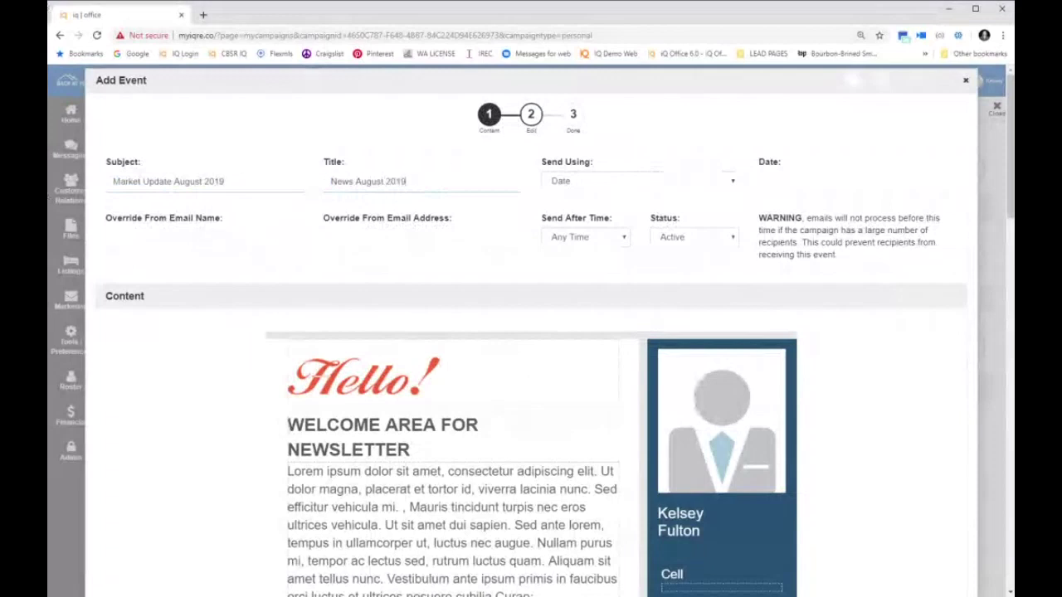
# Schedule the event on Transaction Date, sending after 6 Months at 2:00 PM
pyautogui.click(612, 190)
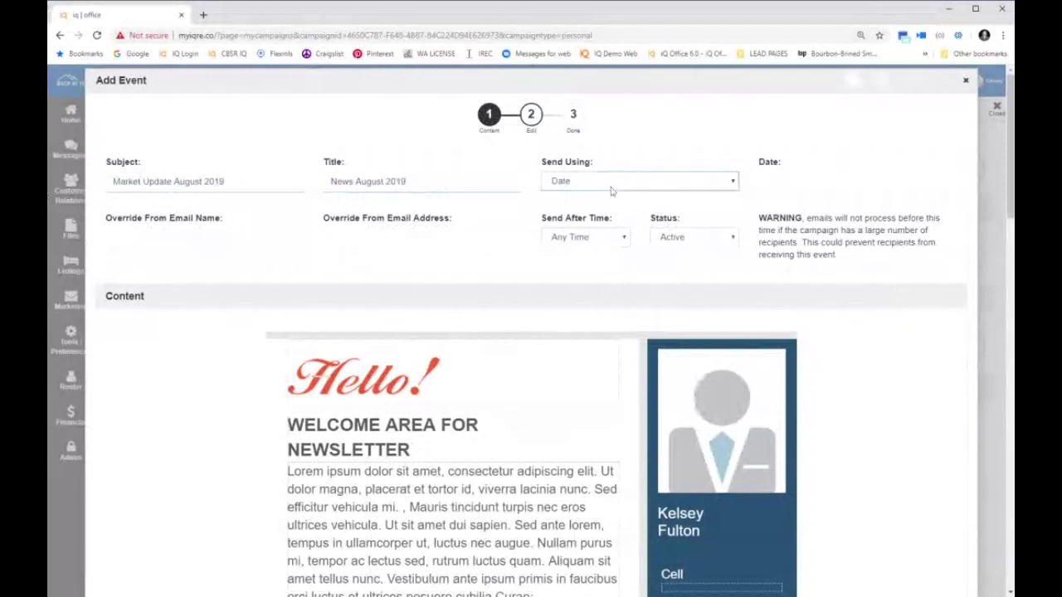
pyautogui.click(612, 199)
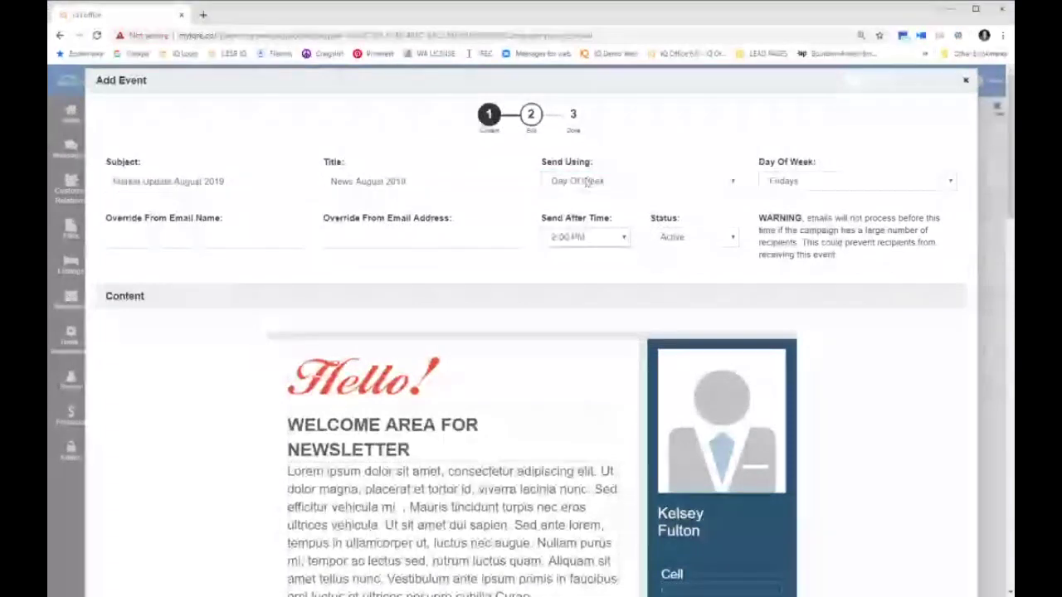
pyautogui.click(586, 182)
pyautogui.click(589, 258)
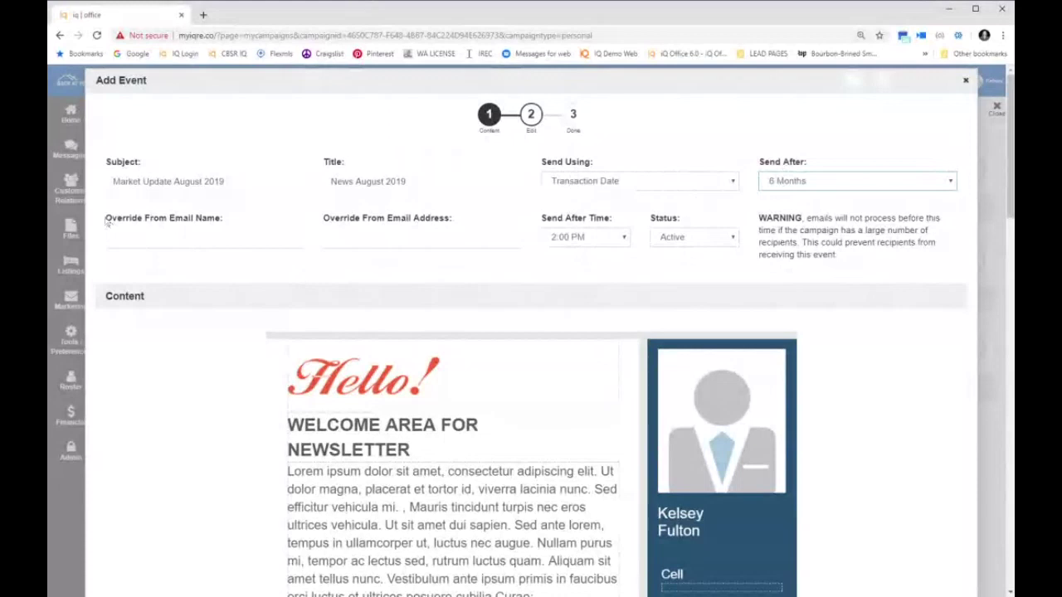
# Enter the sender's name in Override From Email Name, then move to Override From Email Address
pyautogui.moveTo(106, 217); pyautogui.dragTo(256, 216)
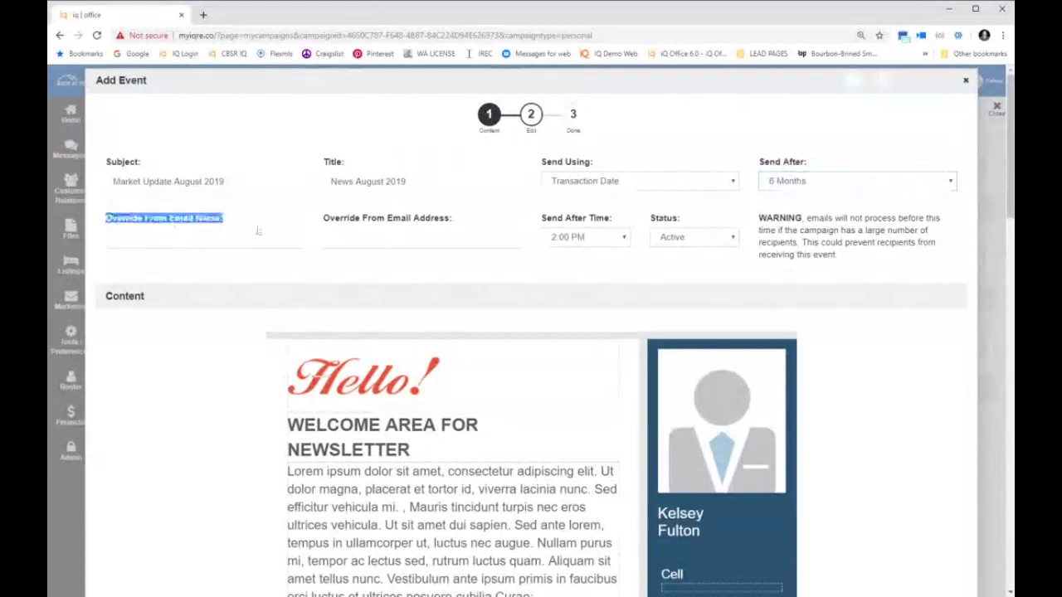
pyautogui.moveTo(323, 220); pyautogui.dragTo(501, 207)
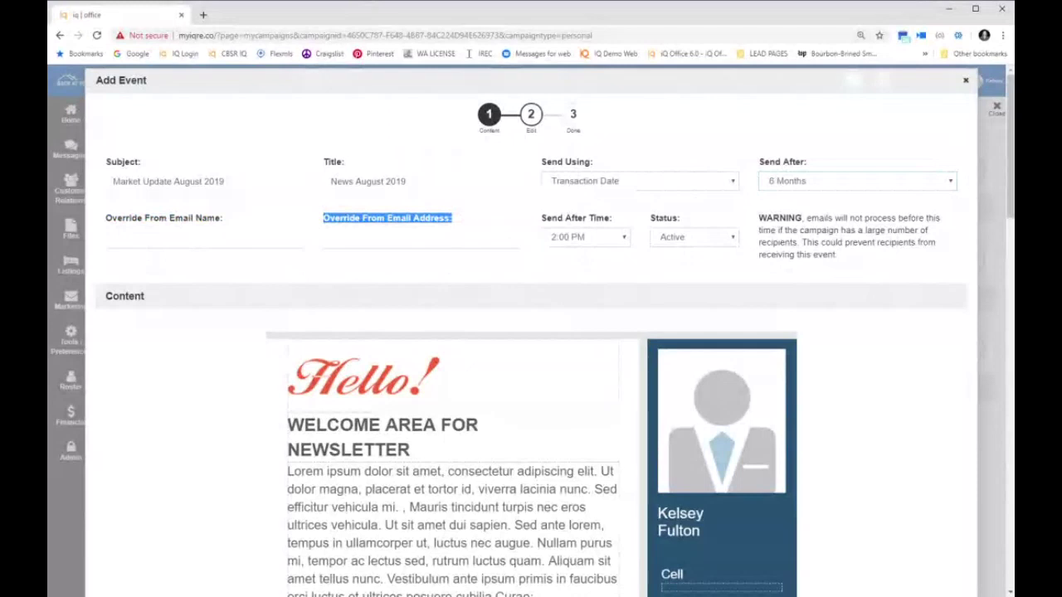
pyautogui.click(114, 236)
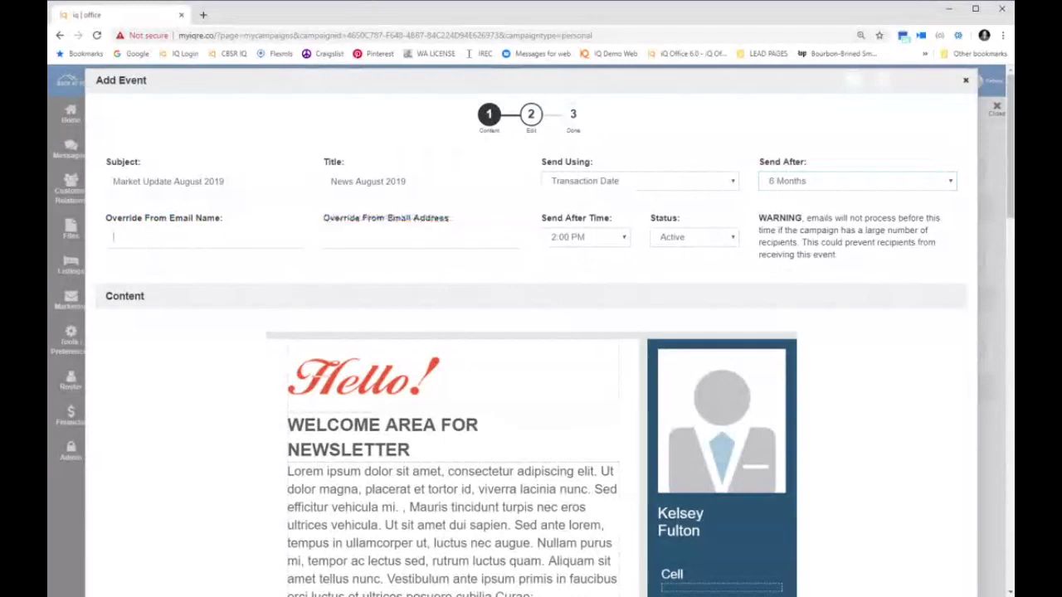
pyautogui.press('Tab')
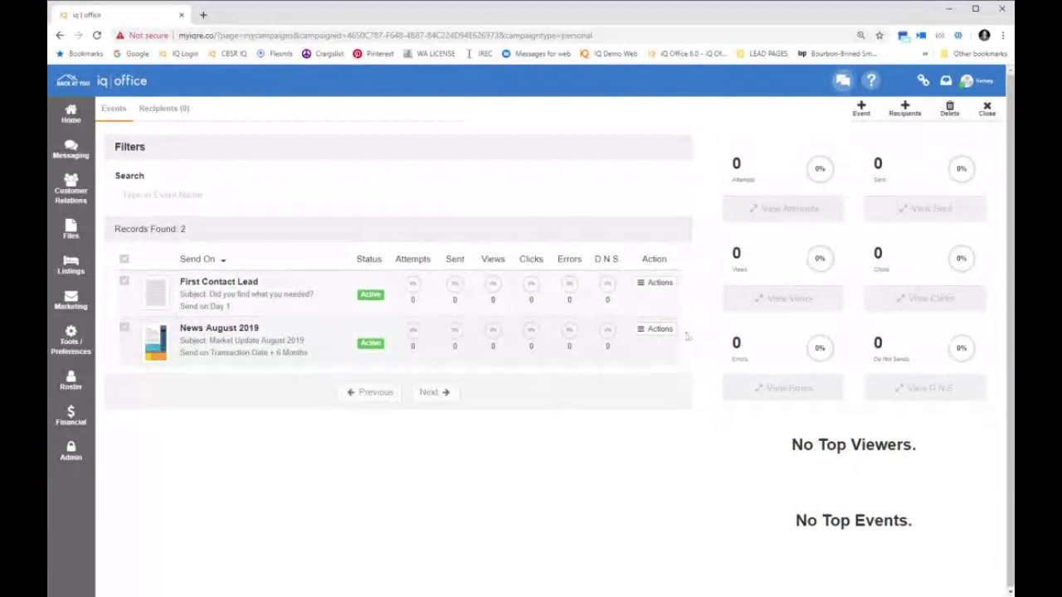
# Begin adding another event to the COI Campaign to bring up the email template choices
pyautogui.click(863, 109)
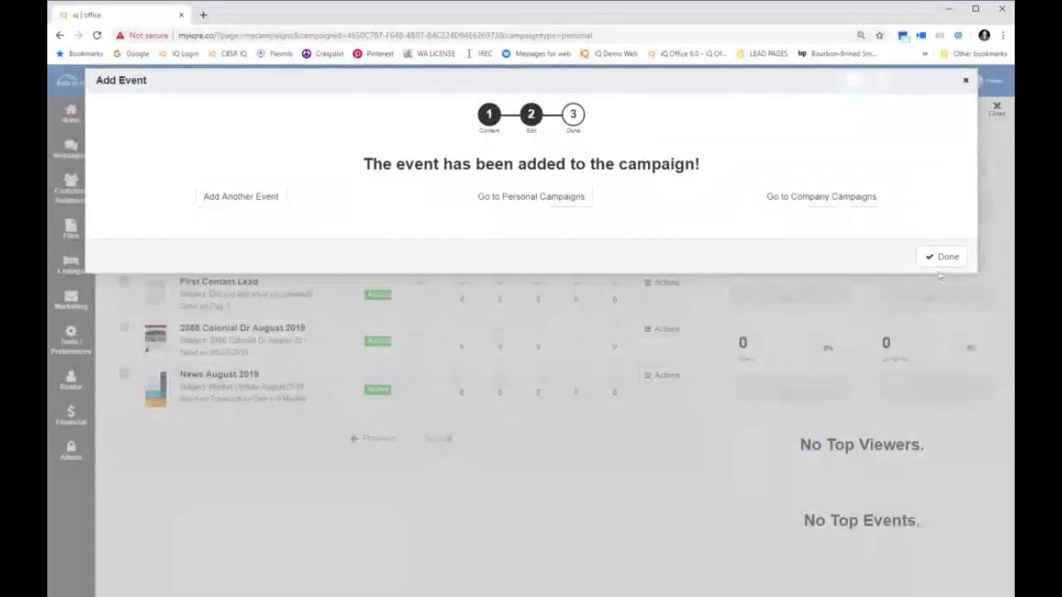
pyautogui.click(944, 256)
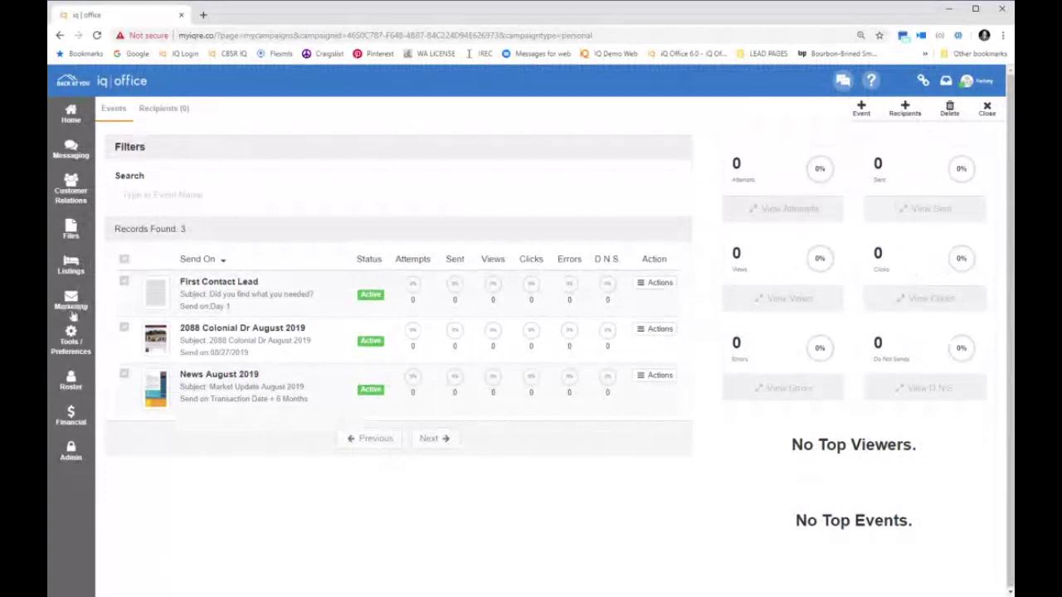
# Browse Company Templates via Add Content in Marketing > My Saved Content, closing without adding one
pyautogui.click(73, 316)
pyautogui.click(143, 314)
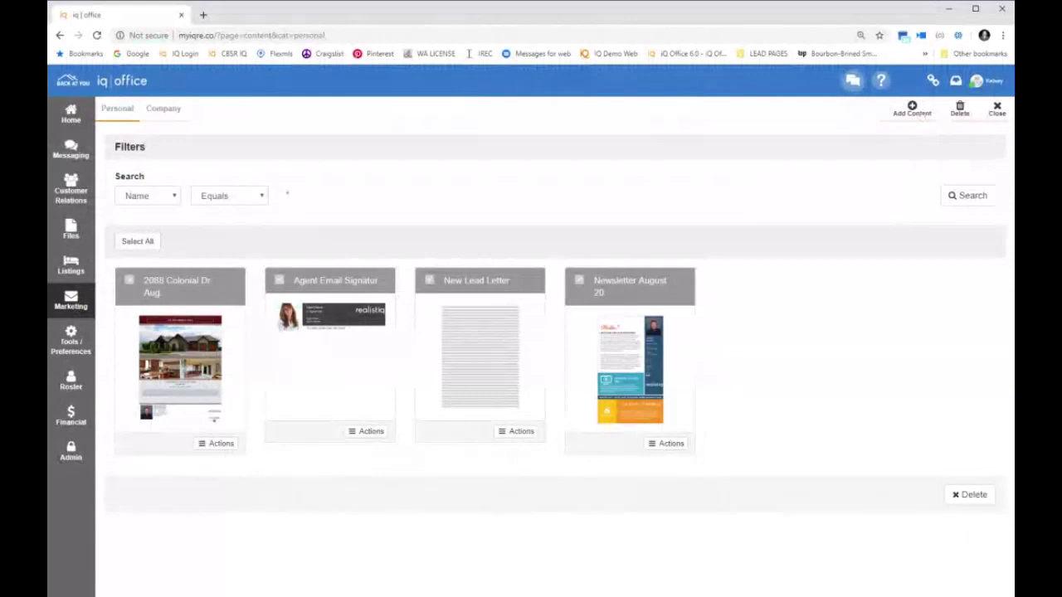
pyautogui.click(912, 112)
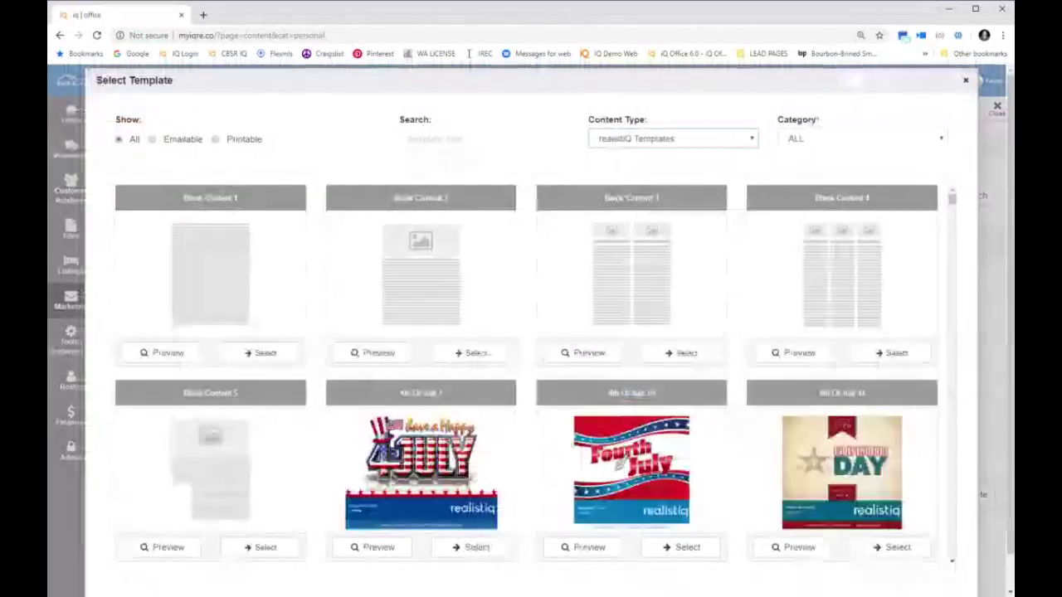
pyautogui.press('Down')
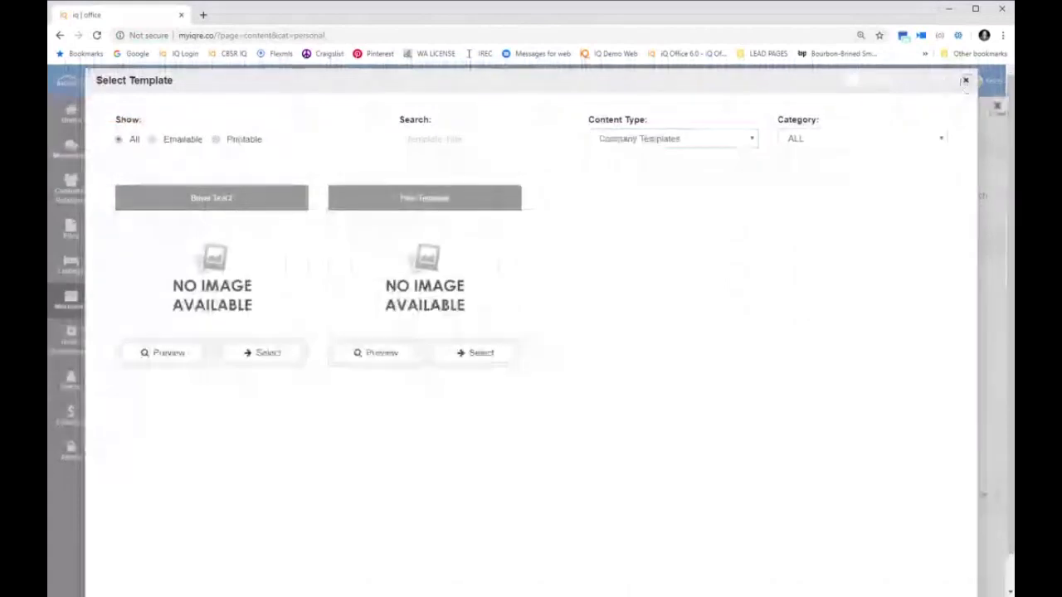
pyautogui.click(965, 80)
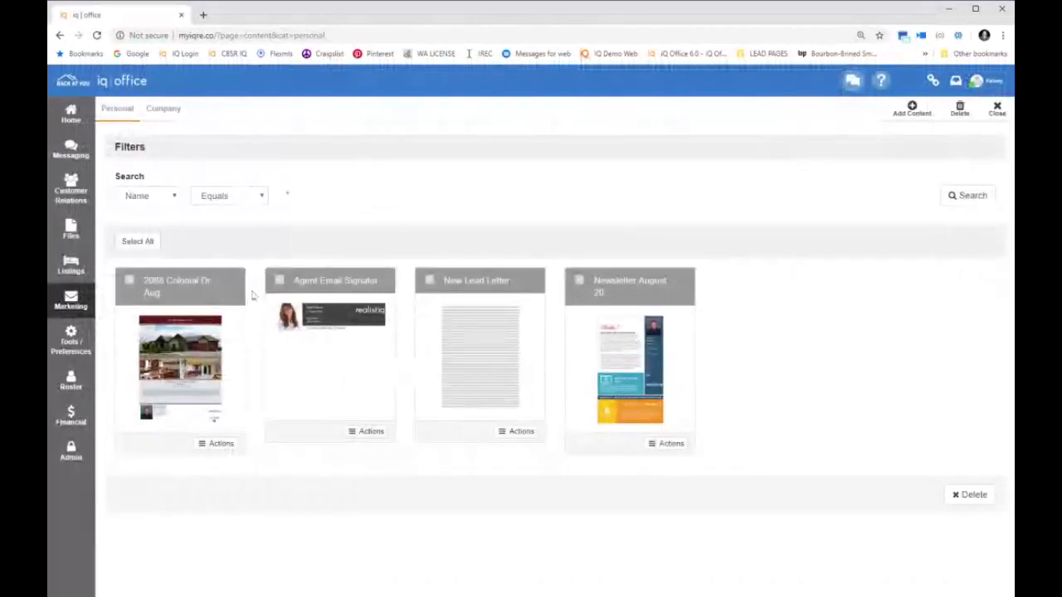
# Review the Company Campaigns list under Marketing > My Campaigns, then open a new browser tab
pyautogui.click(73, 302)
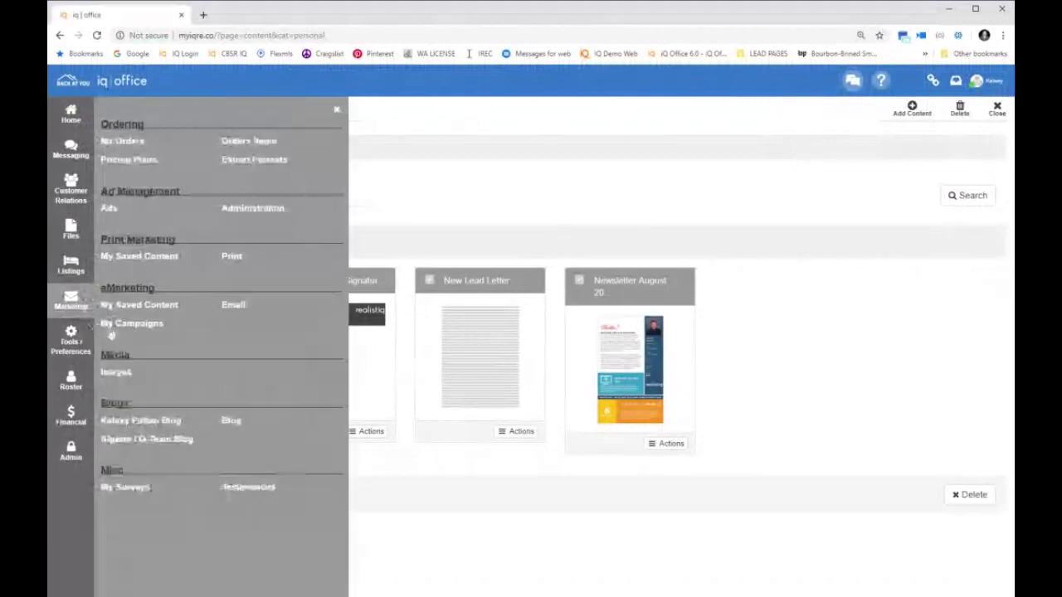
pyautogui.click(141, 259)
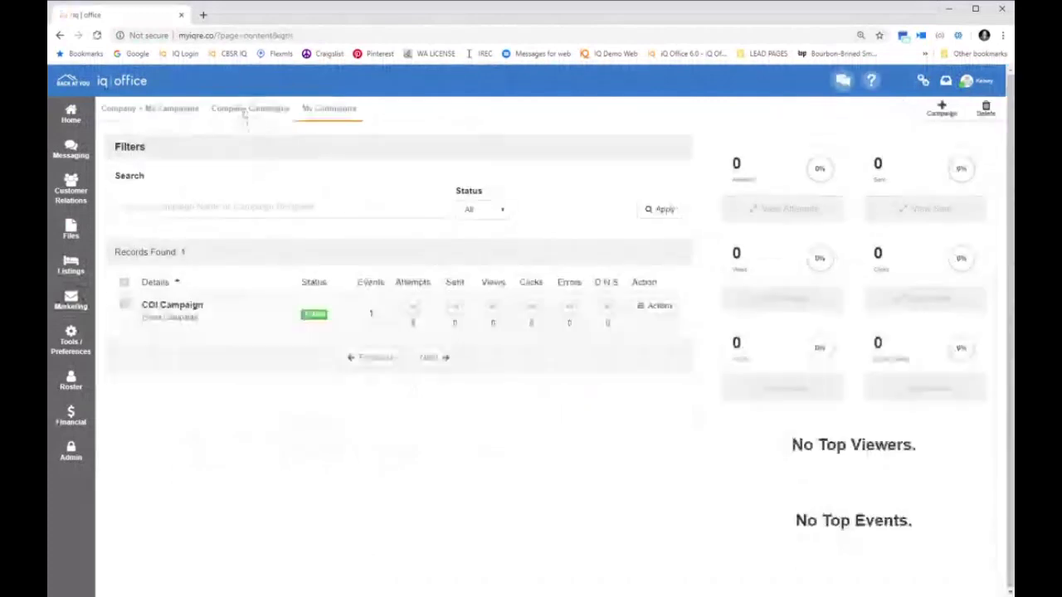
pyautogui.click(245, 109)
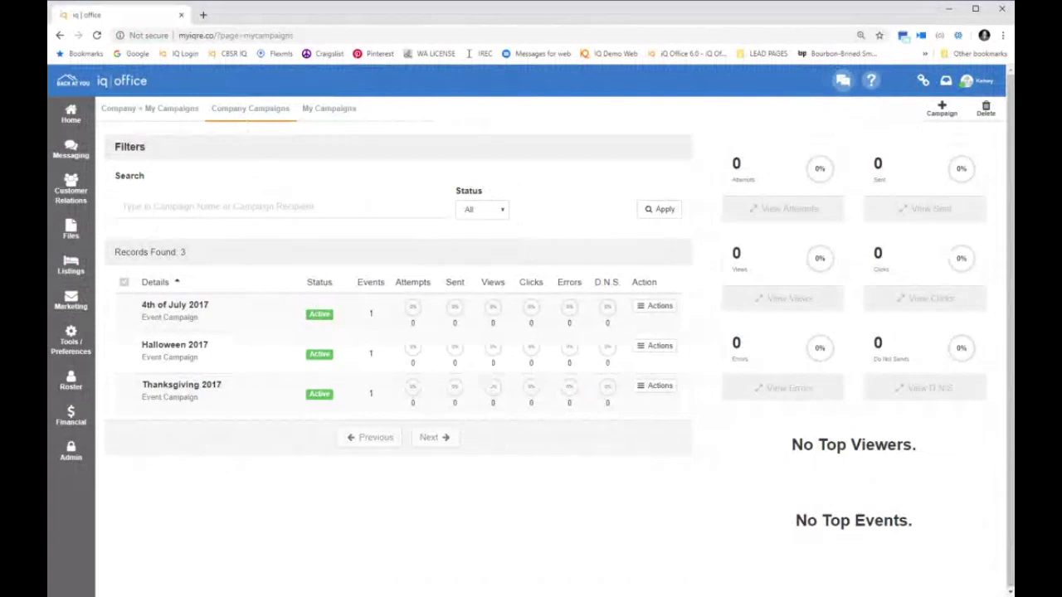
pyautogui.click(202, 14)
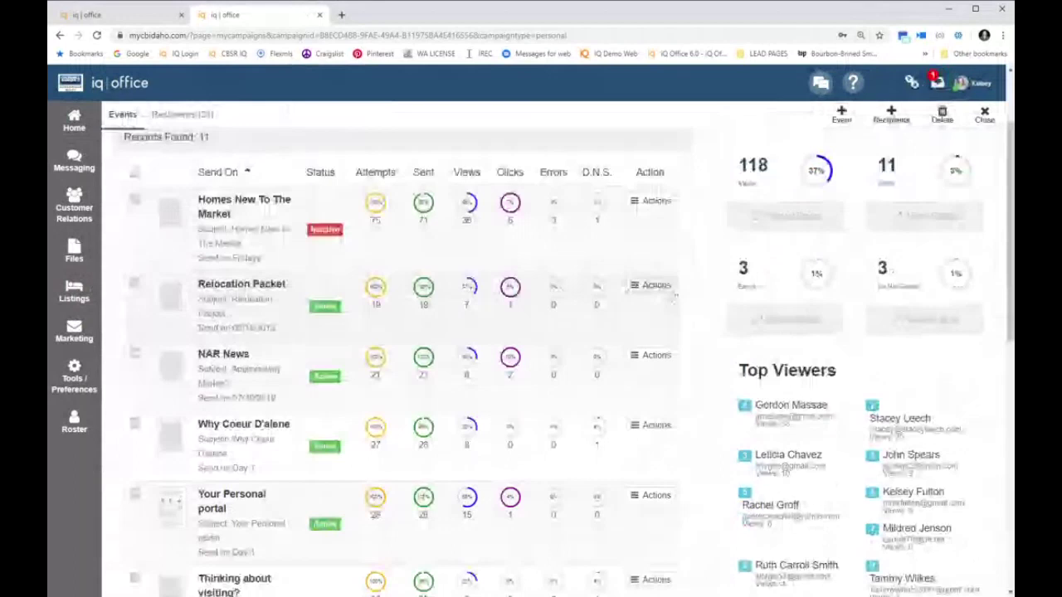
# Check the busier campaign's Event Activity, Do Not Sends and Views lists, then return to the first tab
pyautogui.click(674, 294)
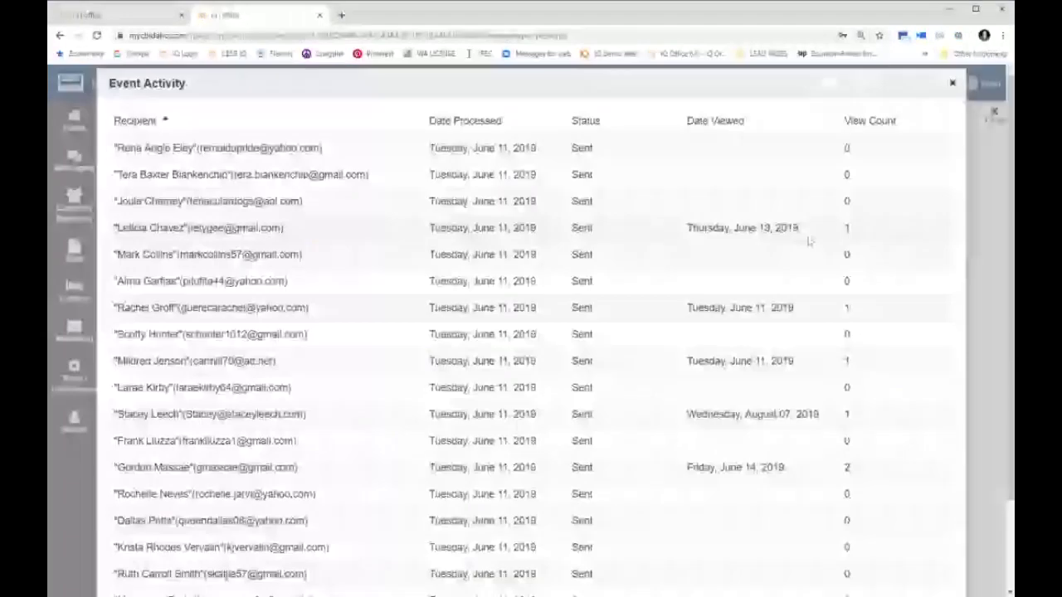
pyautogui.press('Escape')
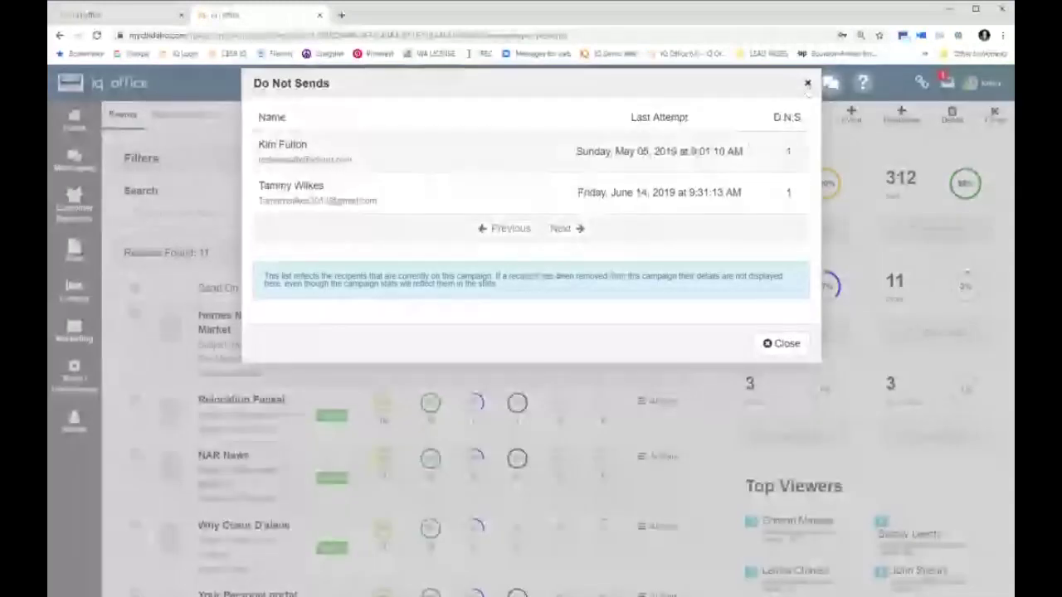
pyautogui.click(807, 84)
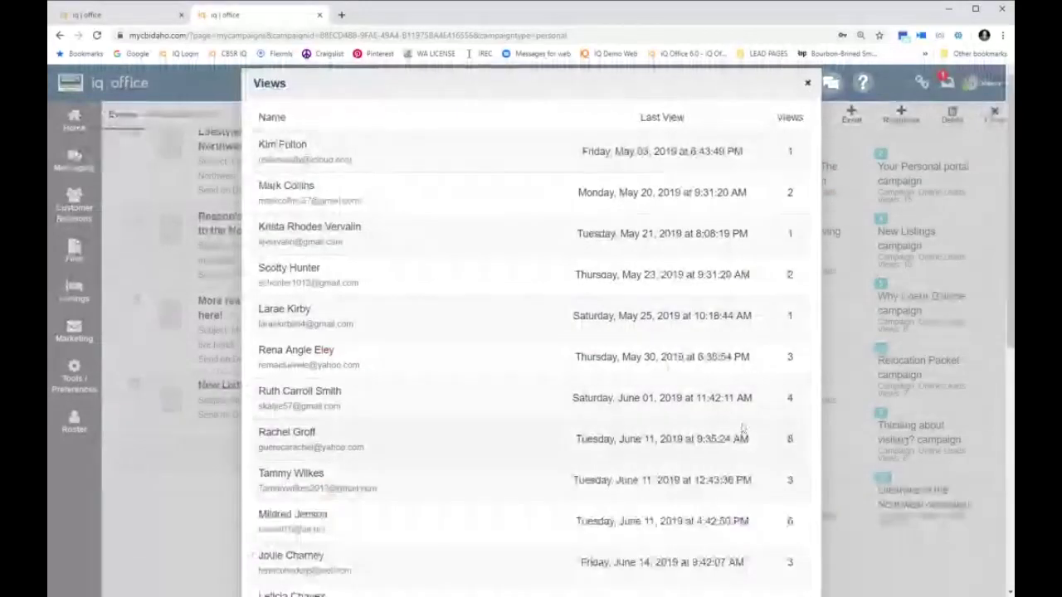
pyautogui.click(807, 84)
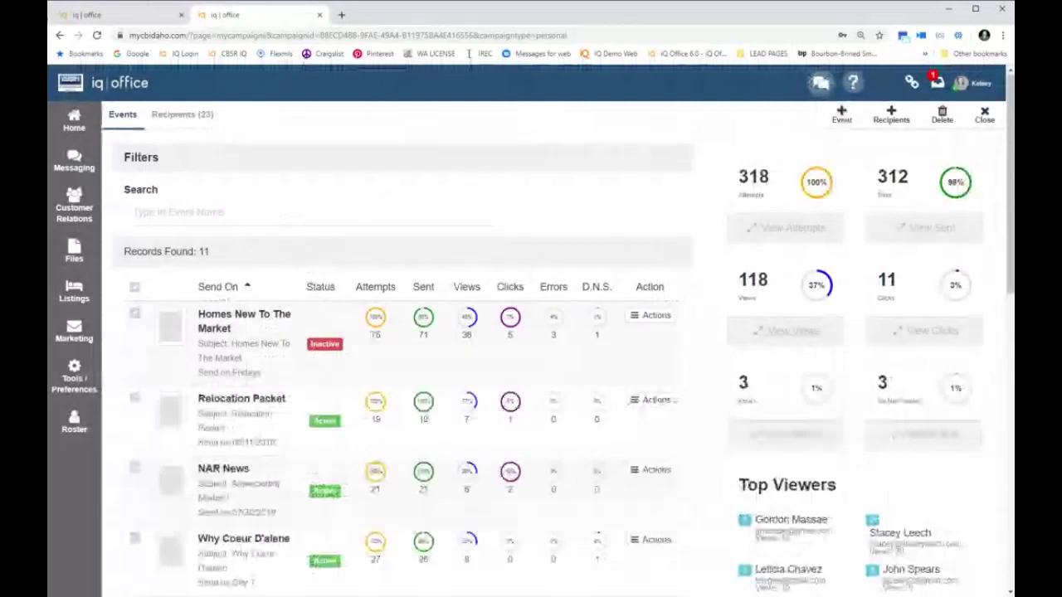
pyautogui.hotkey('ctrl', 'shift', 'Tab')
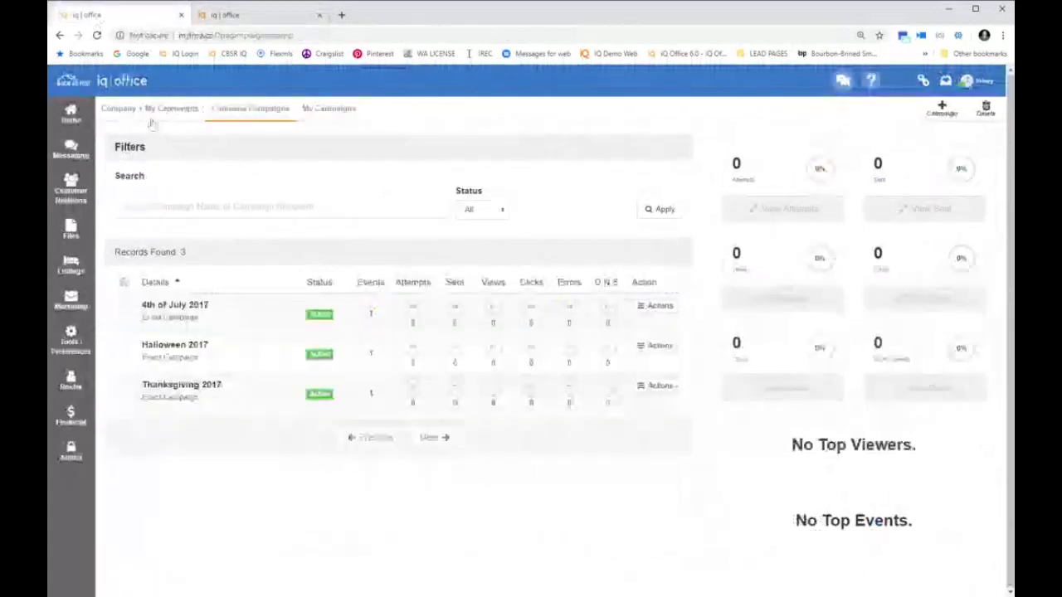
# Switch to the My Campaigns list, showing only the Active COI Campaign
pyautogui.click(319, 110)
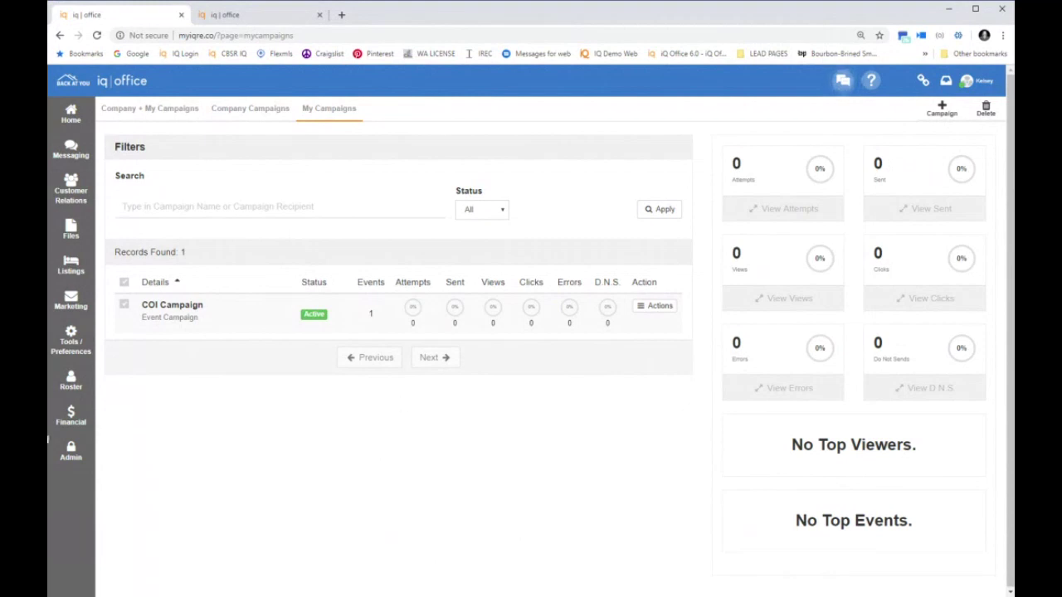
# From Tools / Preferences > My Action Plans, create a new plan 'Online Leads' of type Contacts/Leads
pyautogui.click(76, 342)
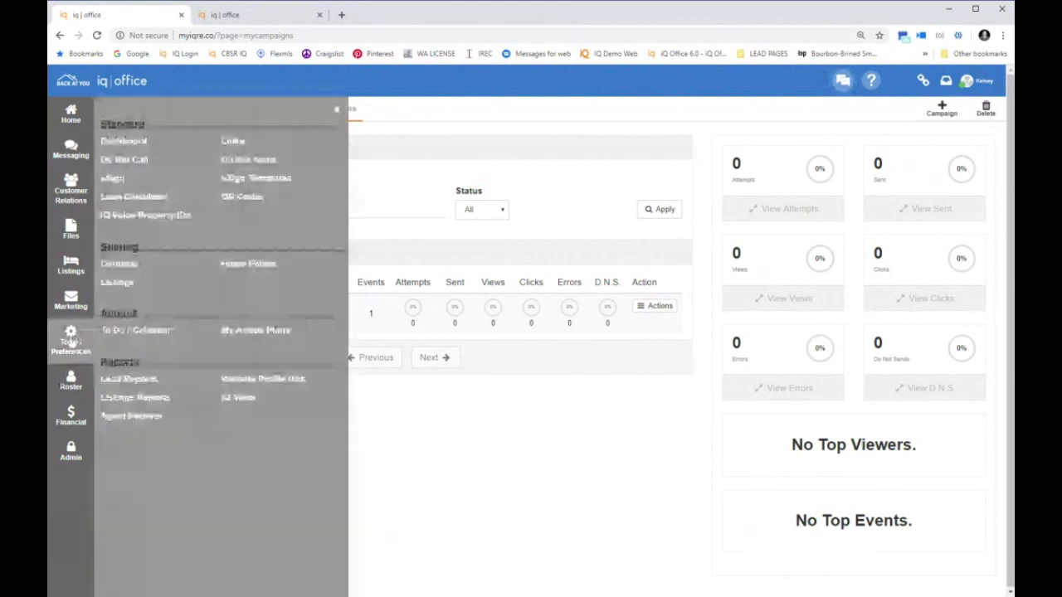
pyautogui.click(244, 331)
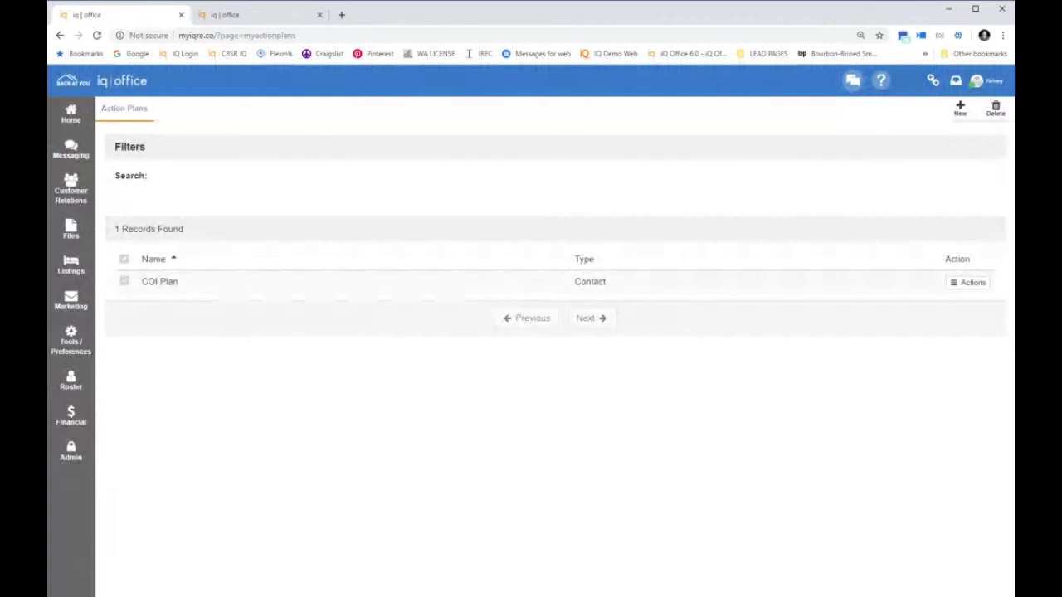
pyautogui.click(65, 346)
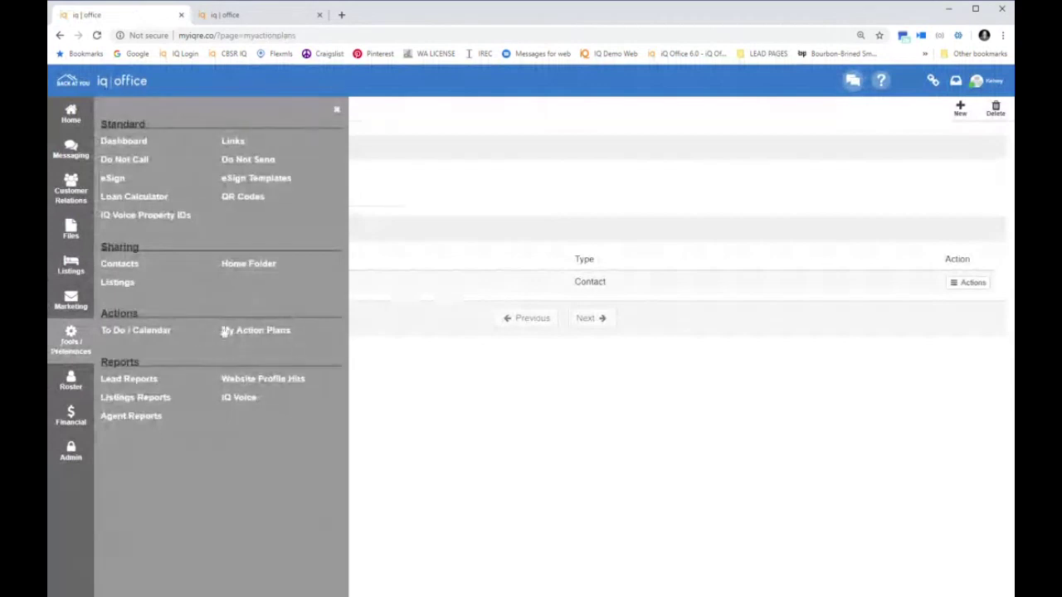
pyautogui.click(336, 110)
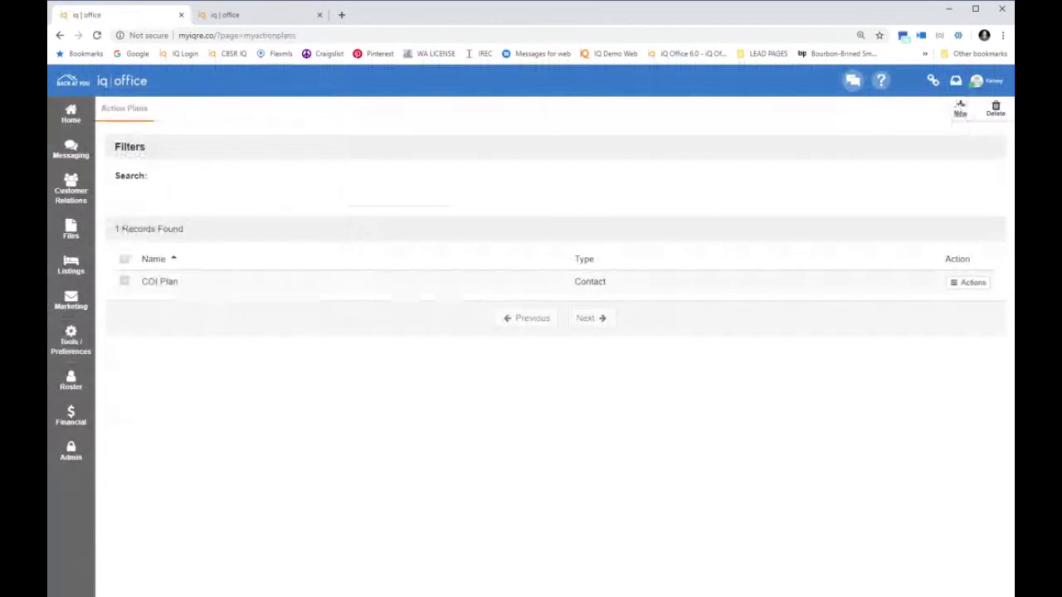
pyautogui.click(959, 107)
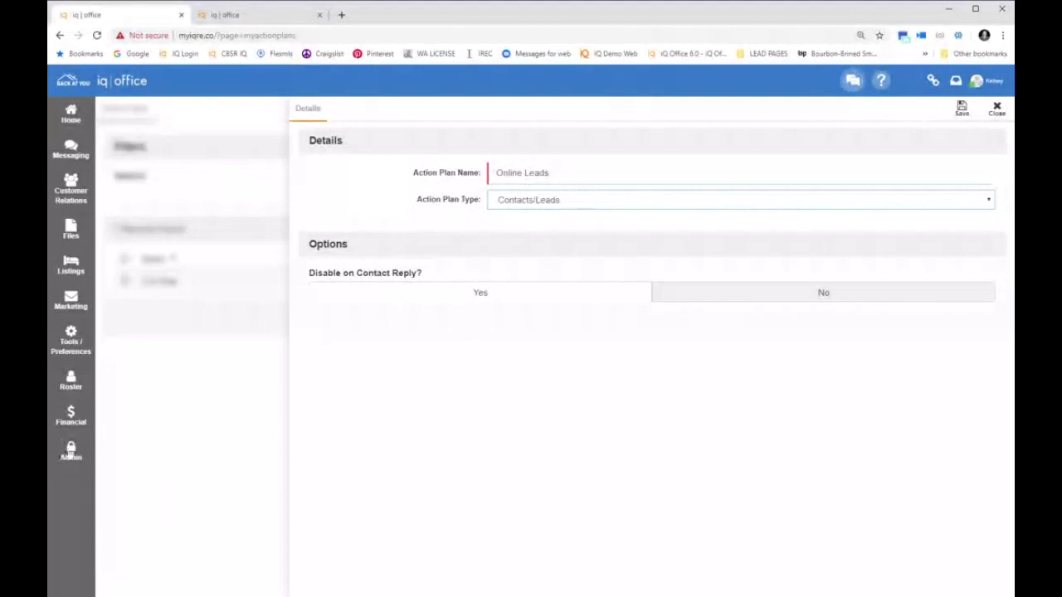
# Save the Online Leads action plan from its Details panel without adding any items
pyautogui.click(71, 453)
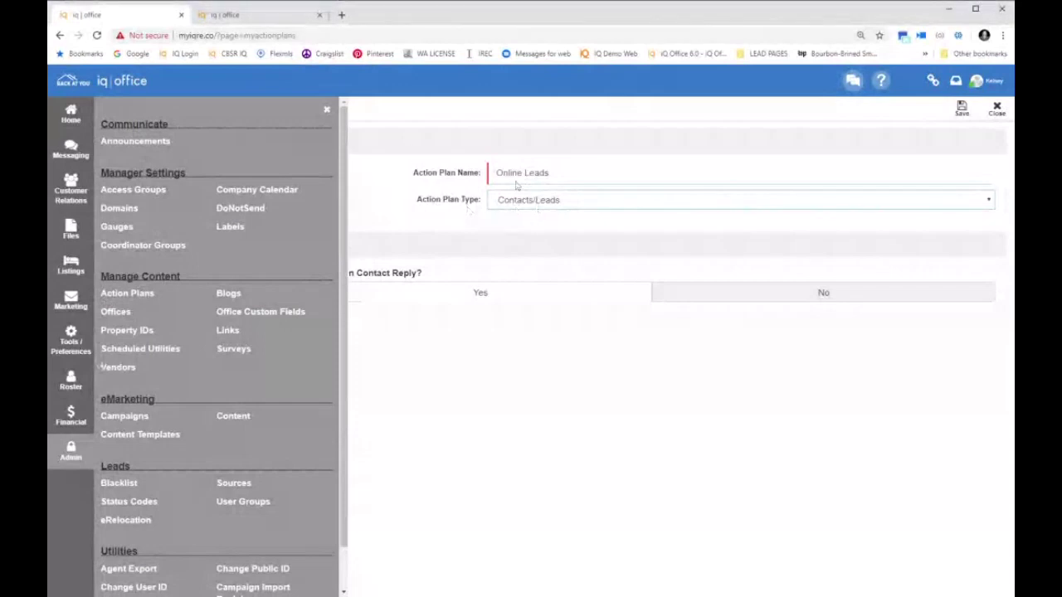
pyautogui.click(324, 111)
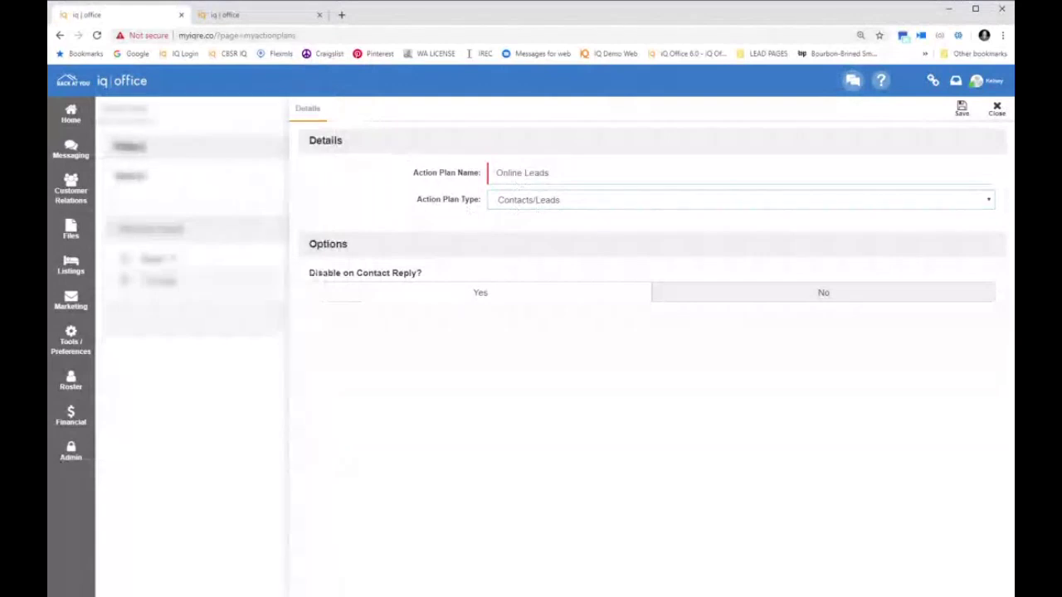
pyautogui.click(964, 113)
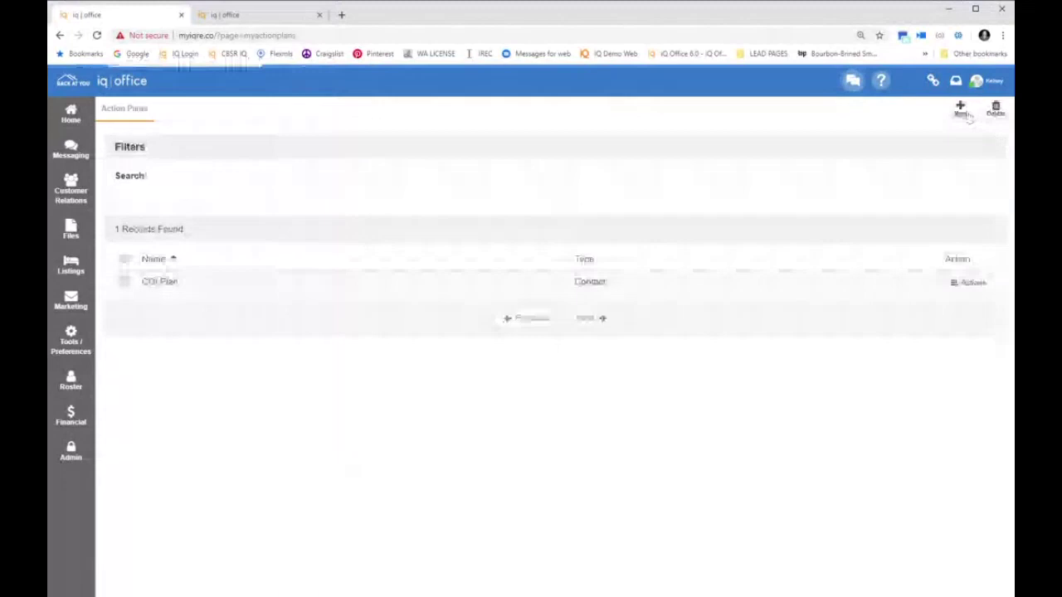
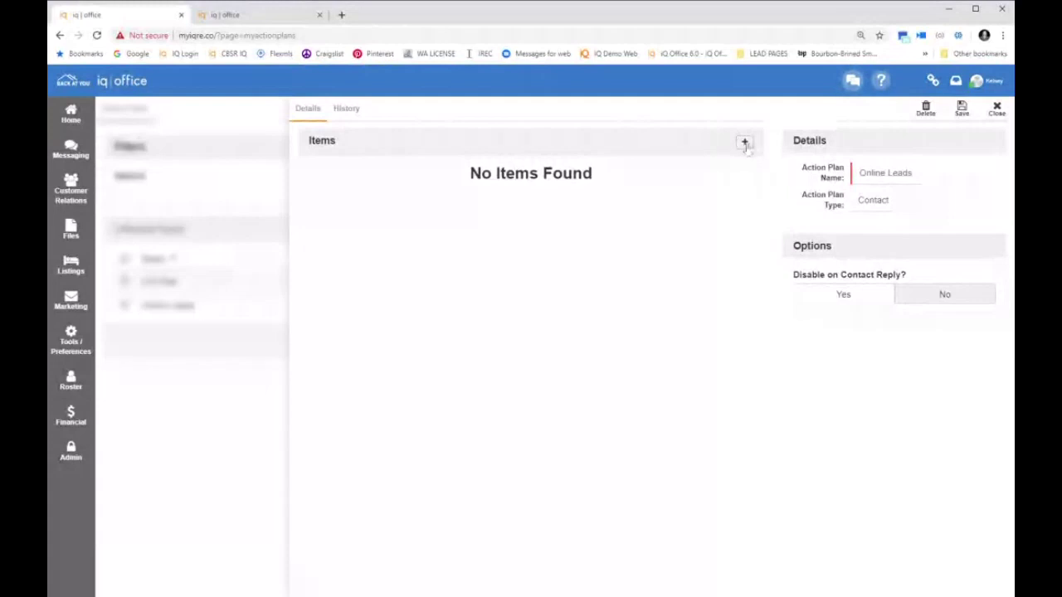
# Add a Welcome Email item to the plan with the subject 'Great to meet you!'
pyautogui.click(745, 143)
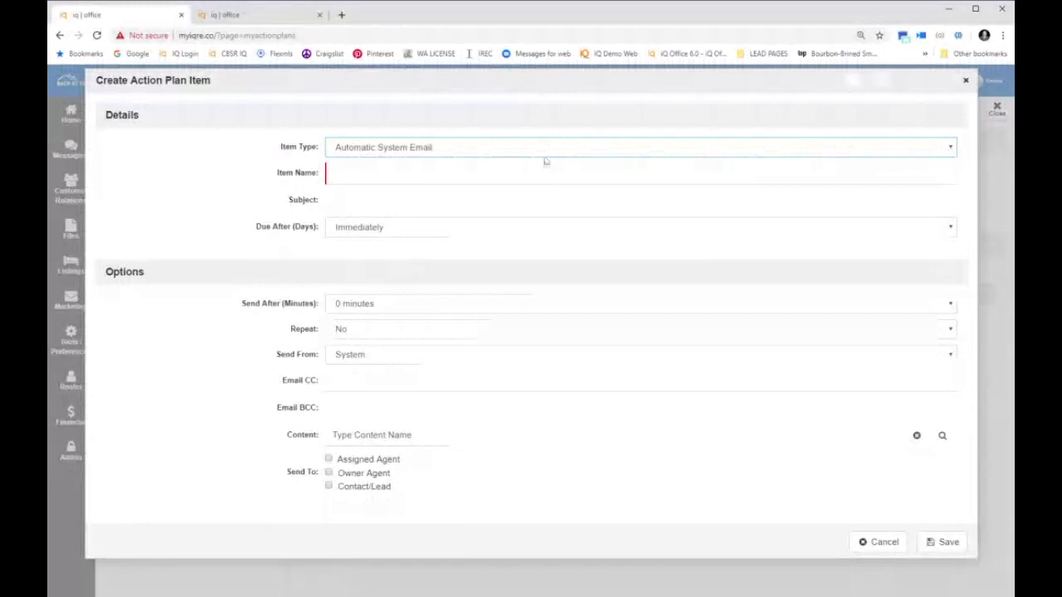
pyautogui.write('Welcome Email')
pyautogui.press('Tab')
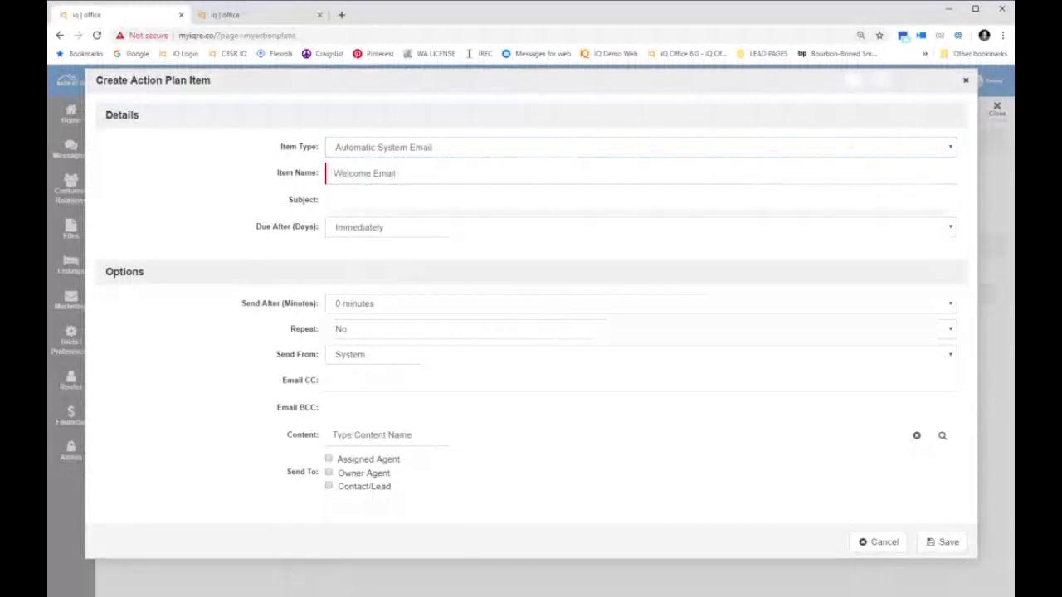
pyautogui.write('Pl')
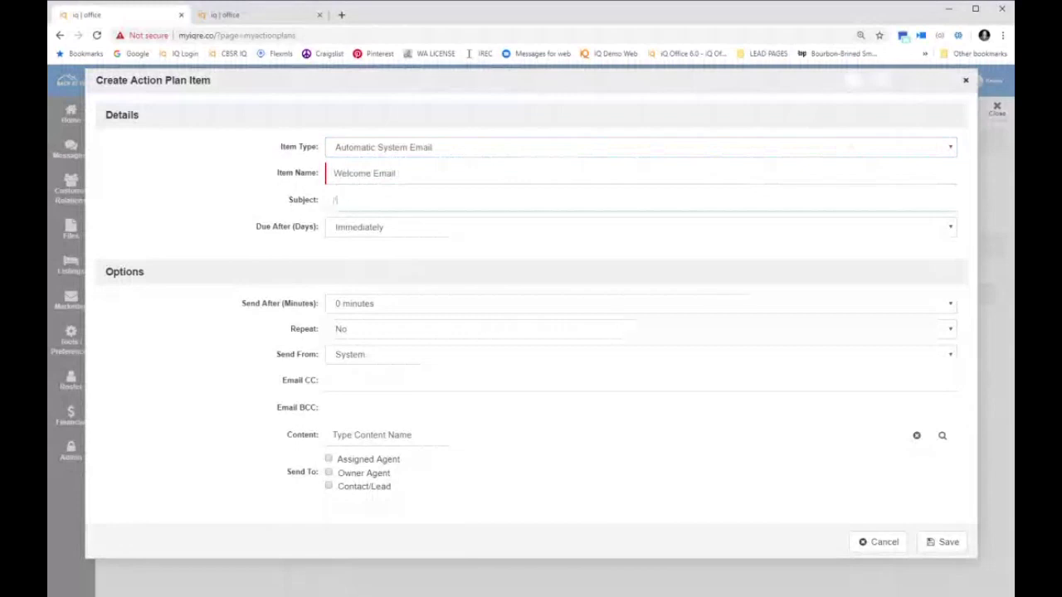
pyautogui.press('BackSpace')
pyautogui.press('BackSpace')
pyautogui.write('Greet to meet you!')
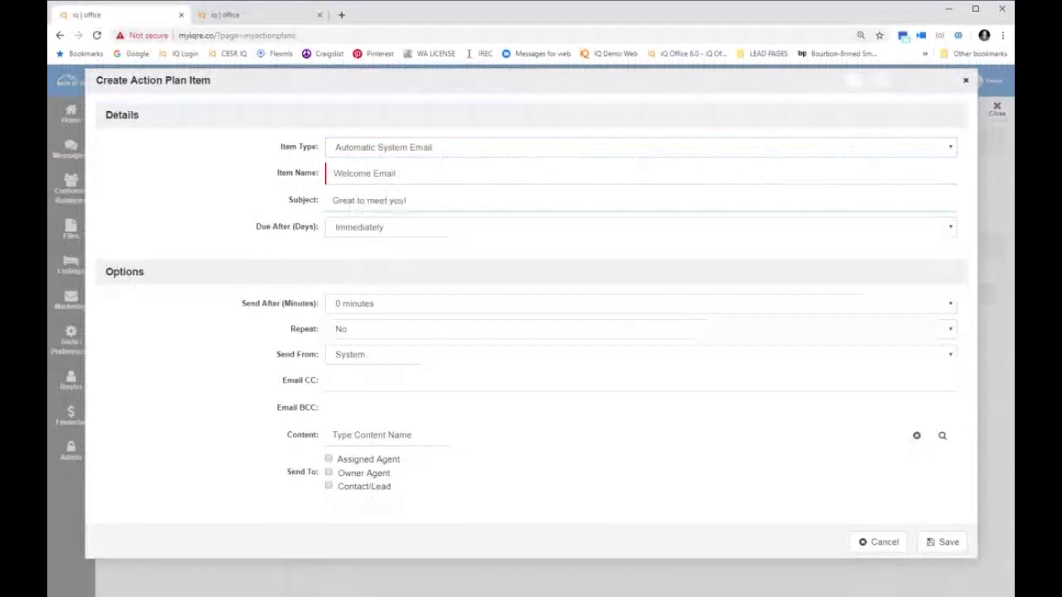
pyautogui.moveTo(251, 232); pyautogui.dragTo(355, 236)
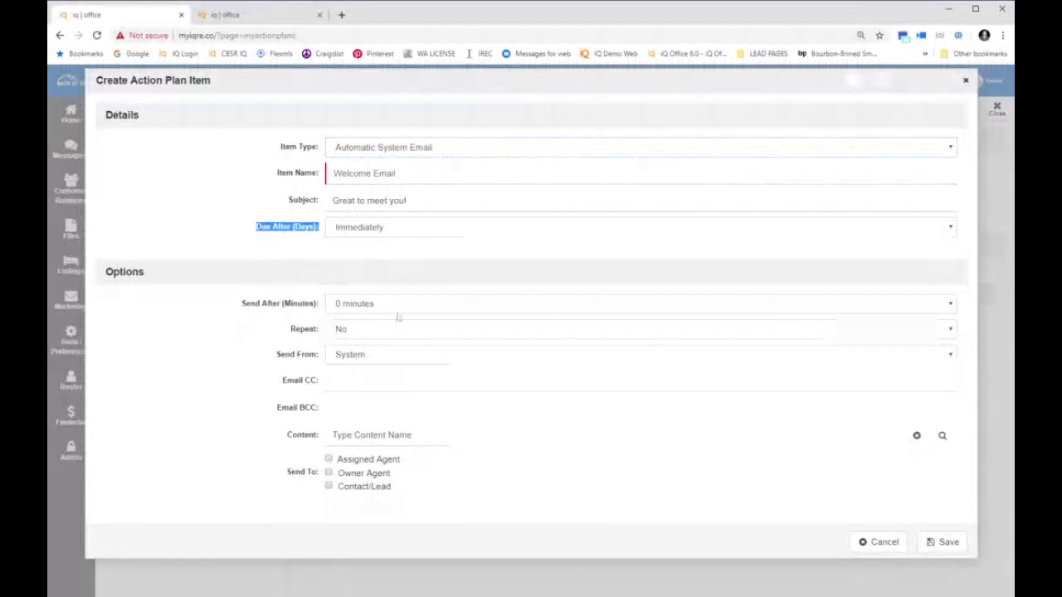
# Send the Welcome Email from the agent after 15 minutes with New Lead Letter content, and save it
pyautogui.click(375, 381)
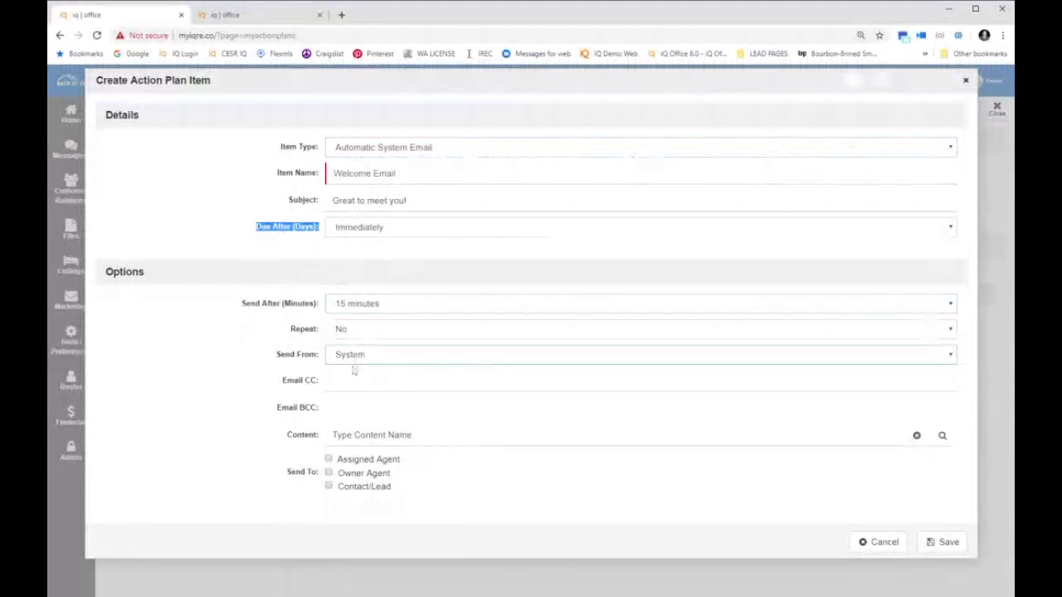
pyautogui.click(354, 397)
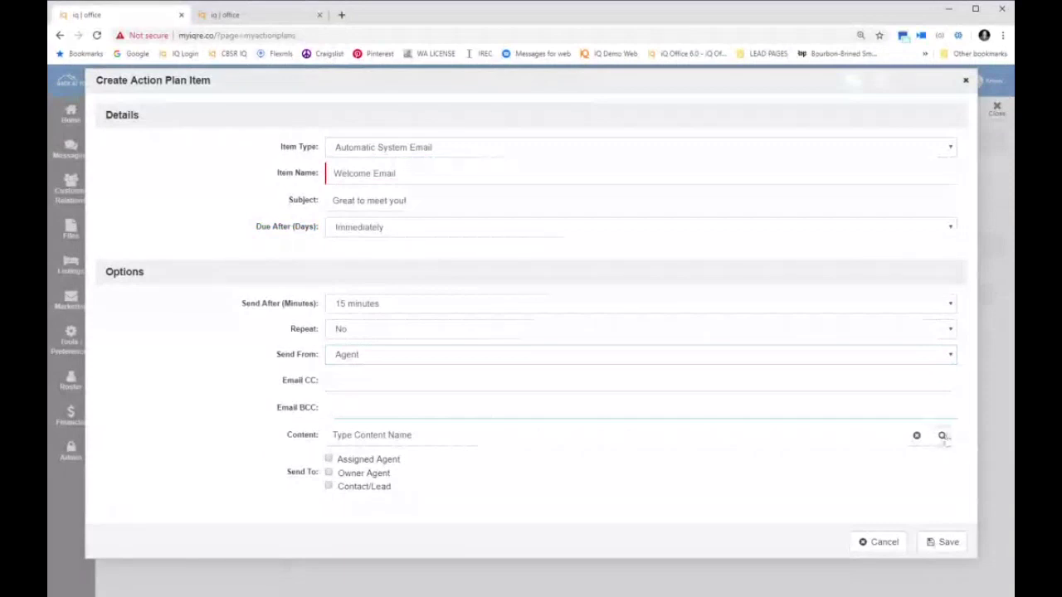
pyautogui.click(941, 435)
pyautogui.click(689, 351)
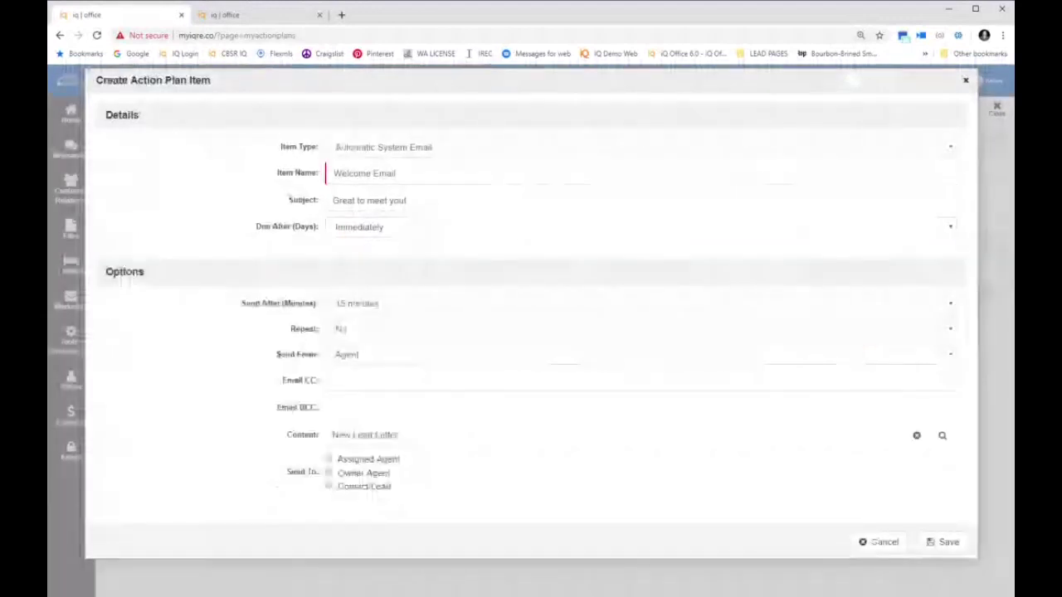
pyautogui.click(955, 544)
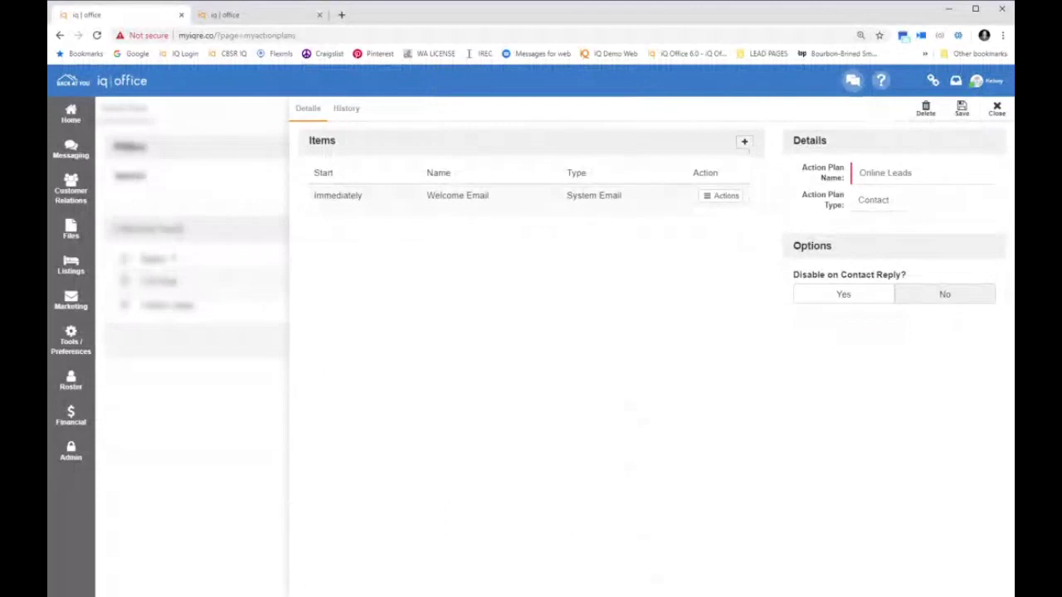
# Add Phone Call Outreach due after 1 day, not blacklisted, repeating 3 times, and save it
pyautogui.click(744, 142)
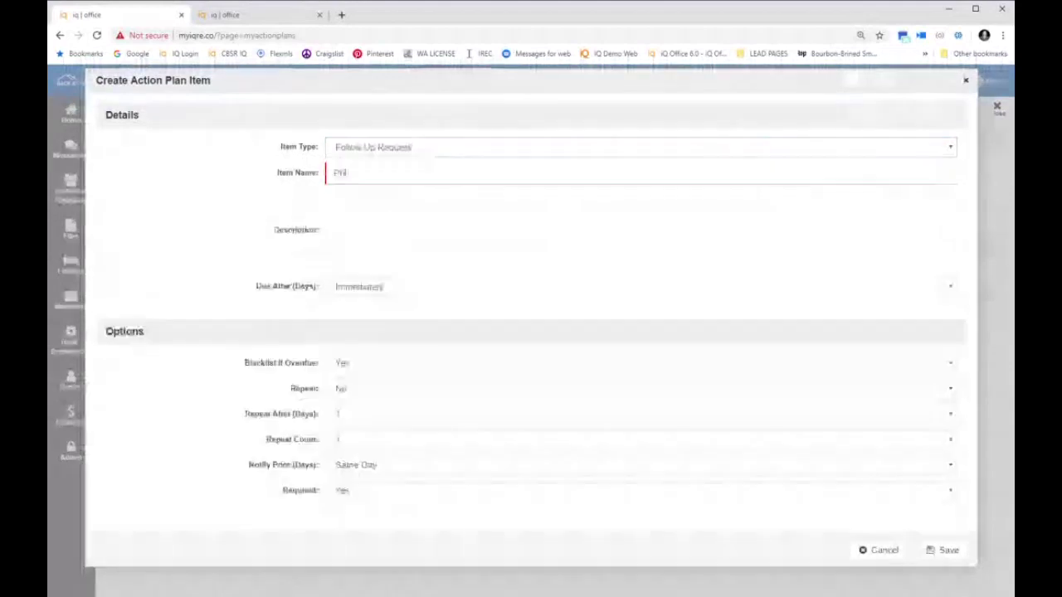
pyautogui.write('Call Out')
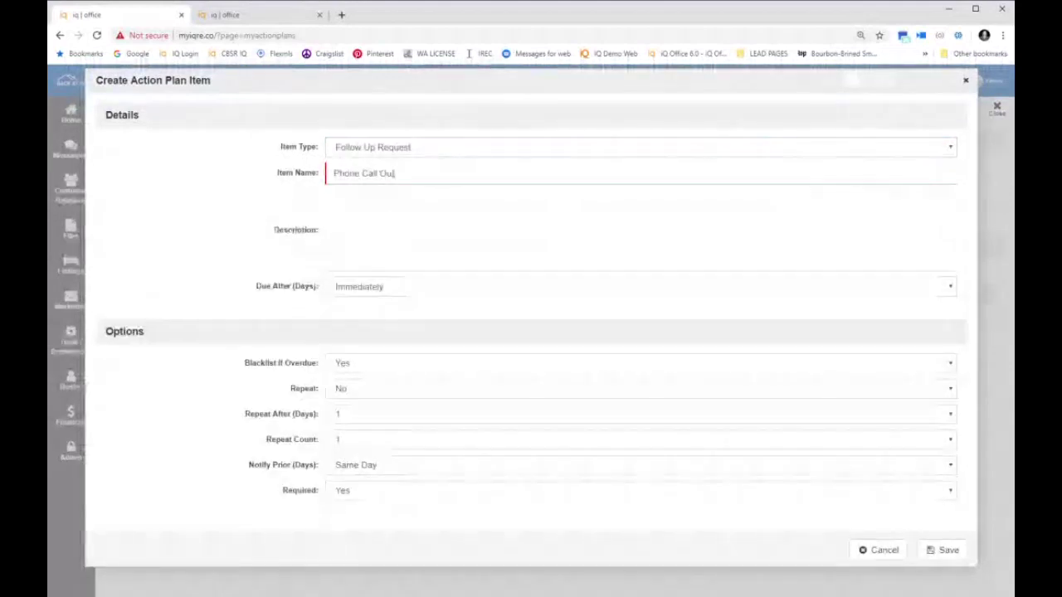
pyautogui.write('reach')
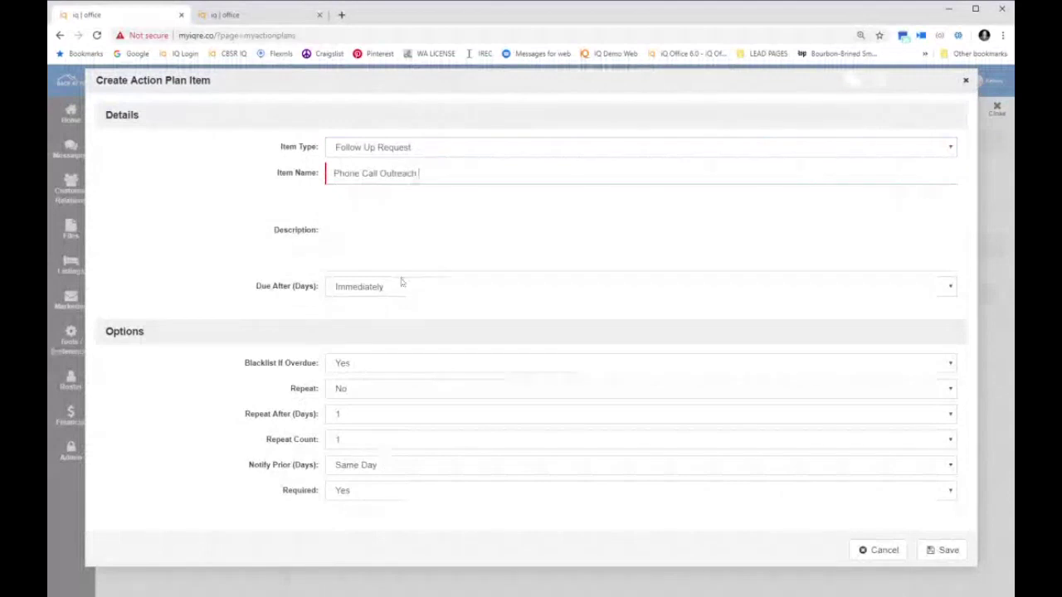
pyautogui.click(396, 303)
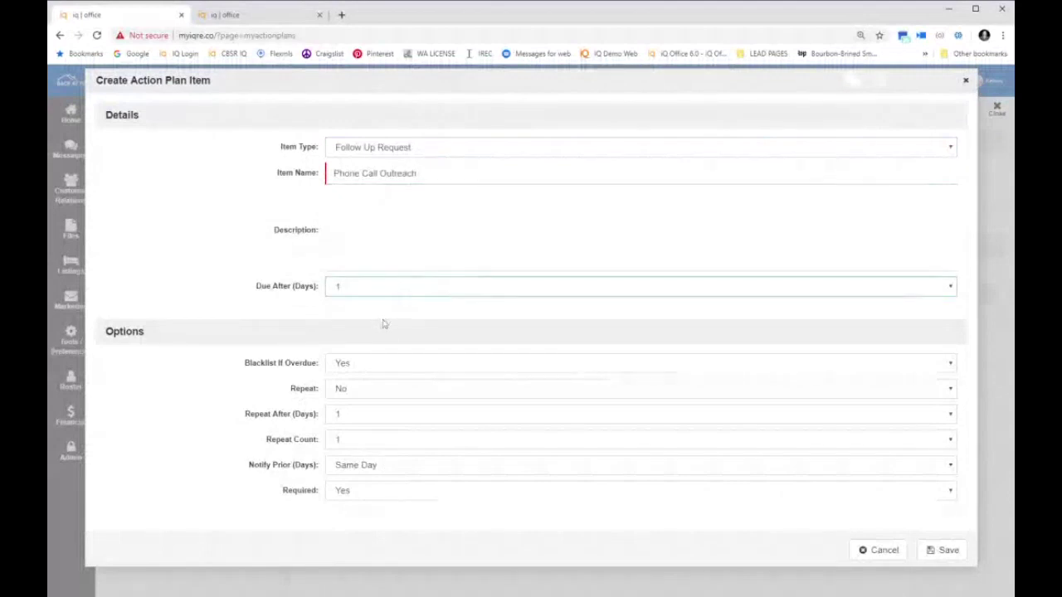
pyautogui.click(375, 368)
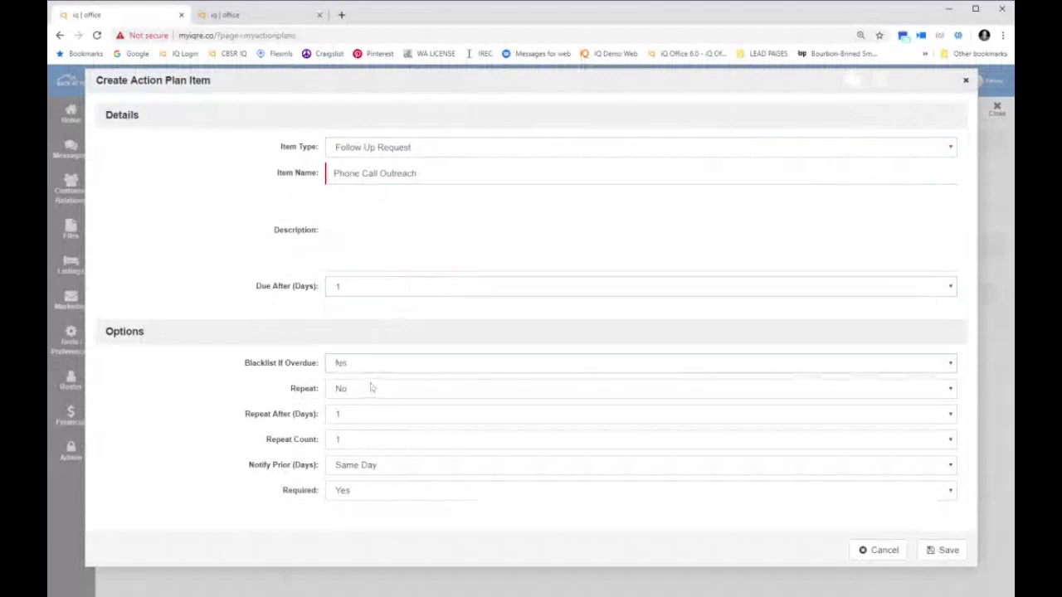
pyautogui.click(371, 388)
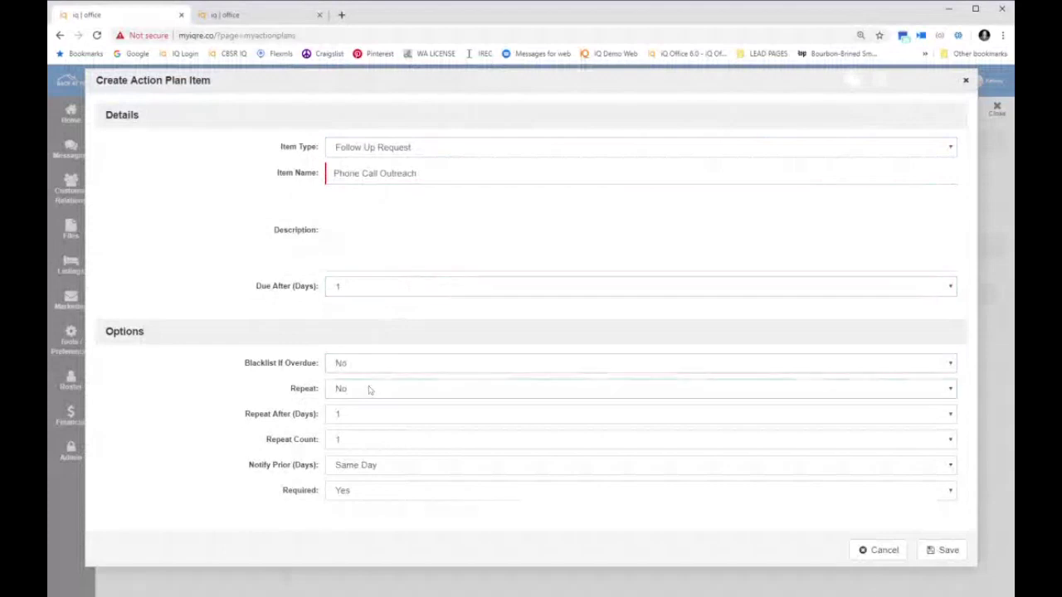
pyautogui.click(368, 403)
pyautogui.click(363, 440)
pyautogui.click(362, 481)
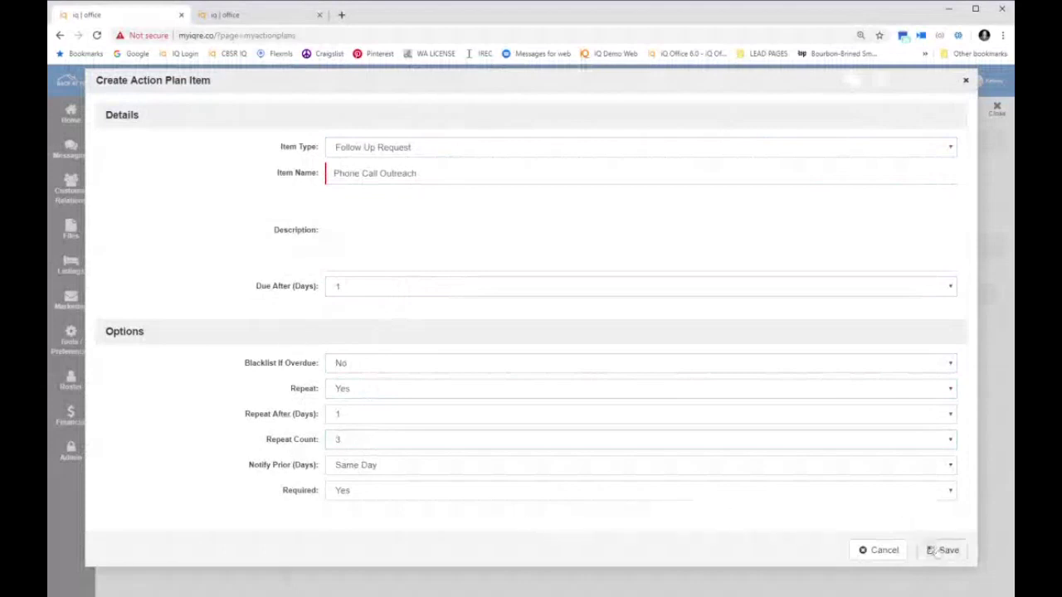
pyautogui.click(944, 550)
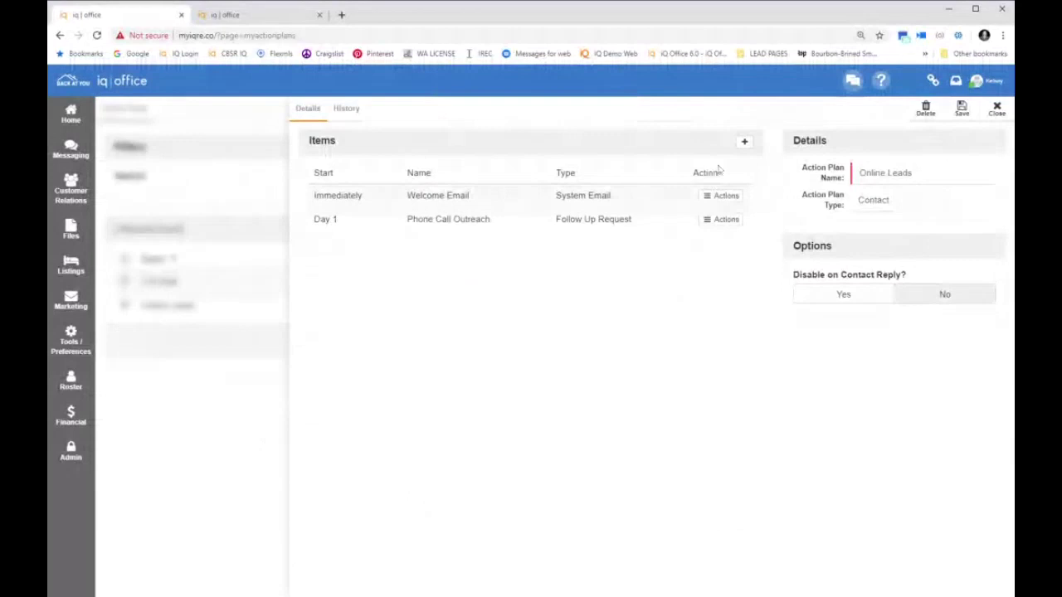
# Add Phone Weekly Call as a follow-up request due day 7, repeating every 7 days, 3 times
pyautogui.click(744, 141)
pyautogui.write('Wilcox Clu')
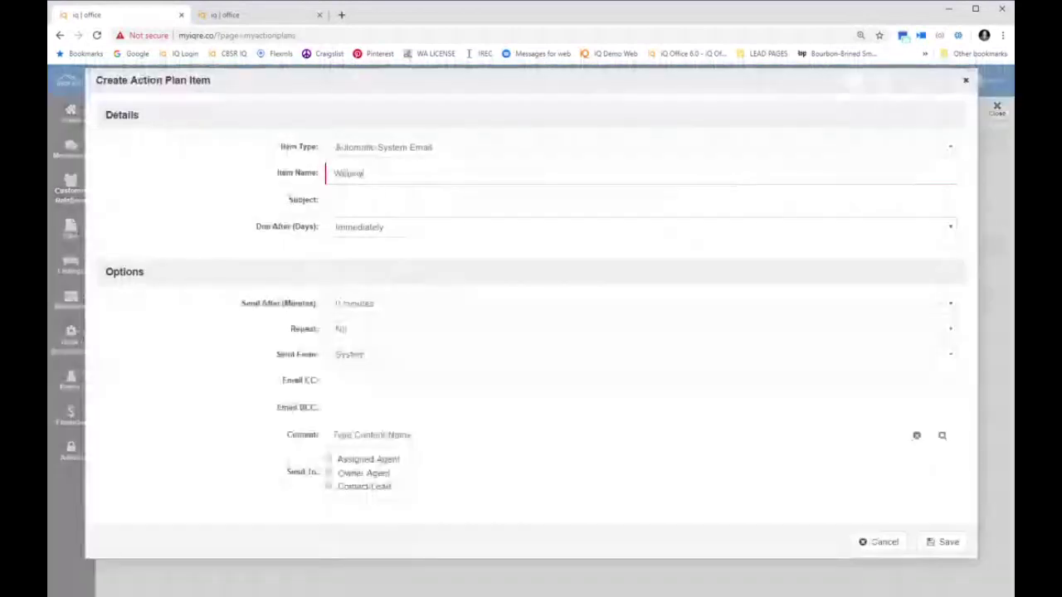
pyautogui.write('reach-  Phone')
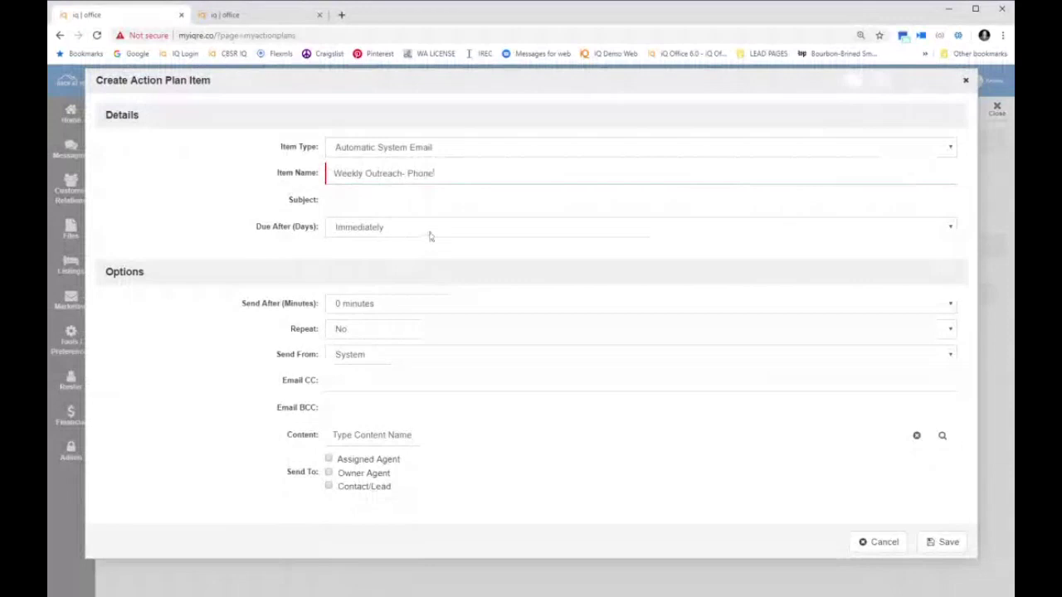
pyautogui.write('7')
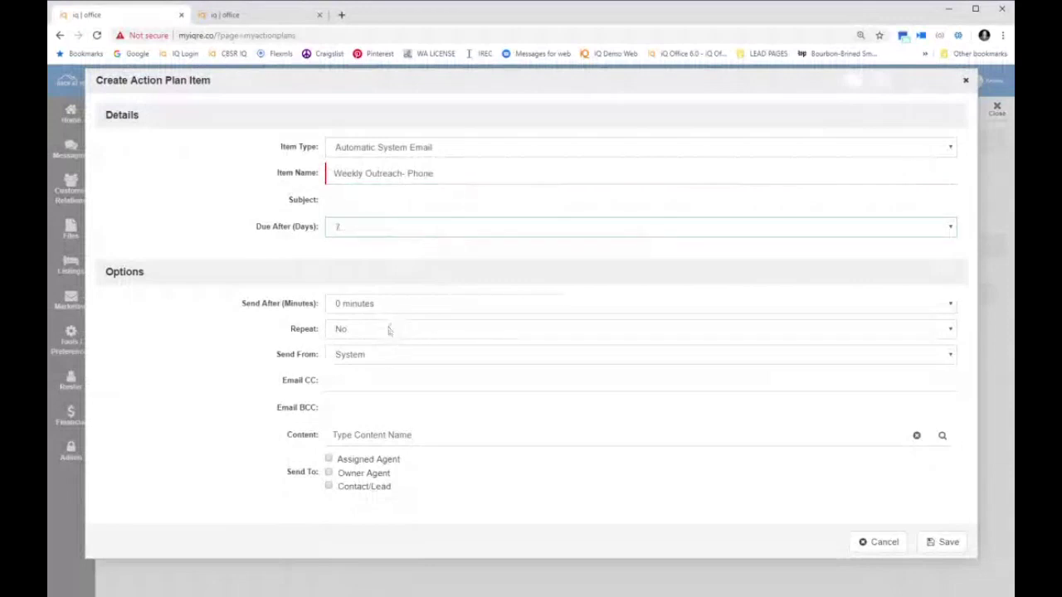
pyautogui.click(434, 159)
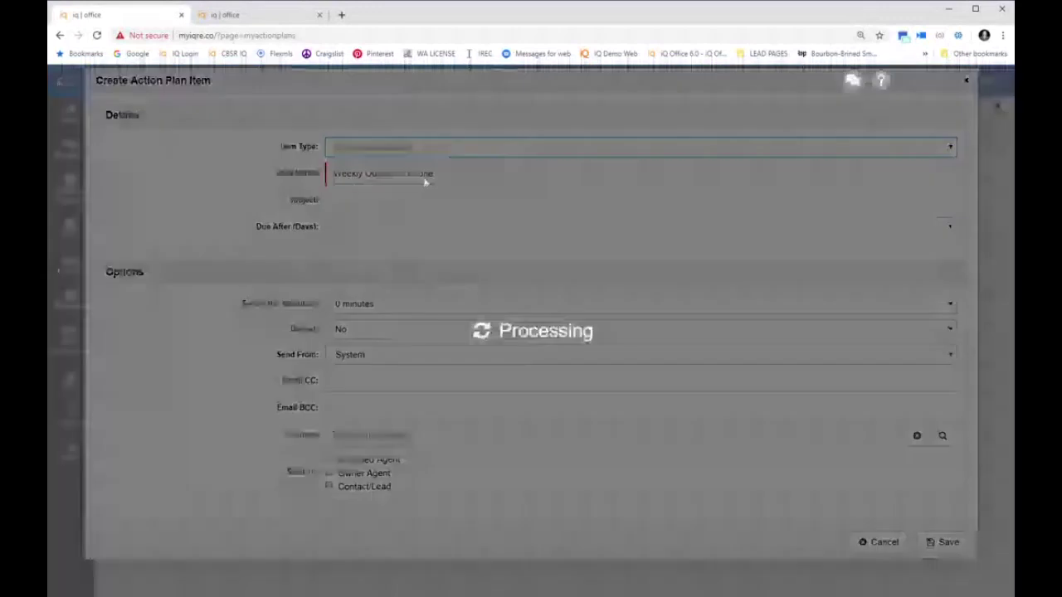
pyautogui.write('El')
pyautogui.write('one Week')
pyautogui.write('ly Call')
pyautogui.click(441, 292)
pyautogui.click(434, 383)
pyautogui.click(436, 404)
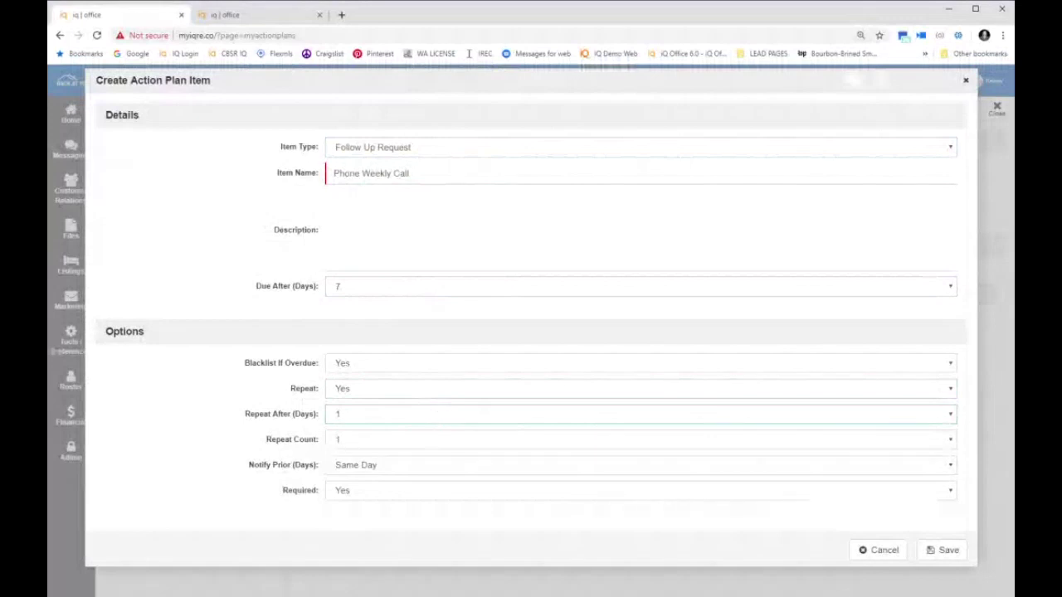
pyautogui.press('7')
pyautogui.press('Tab')
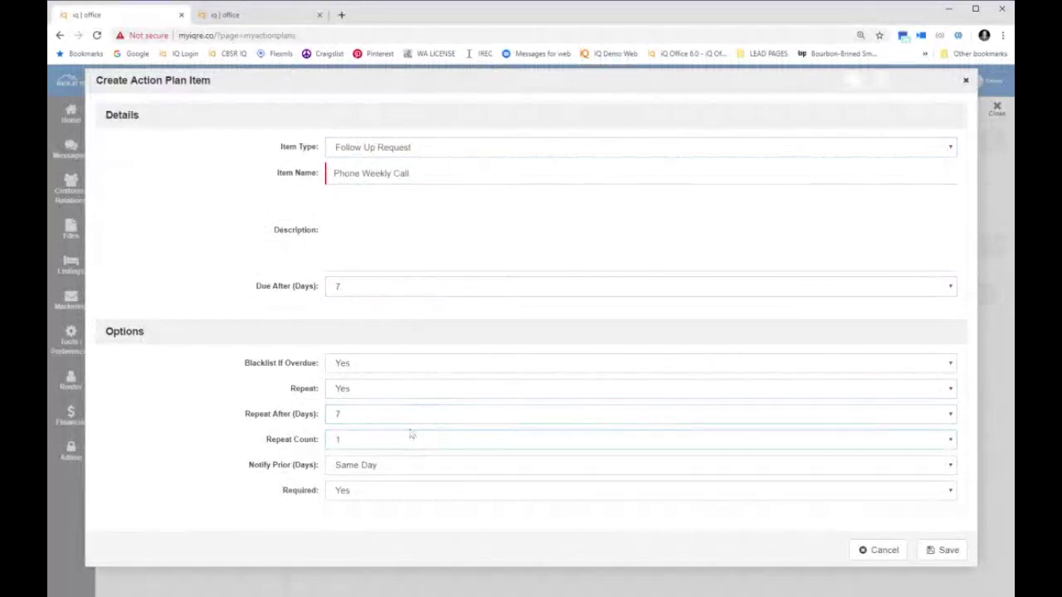
pyautogui.press('3')
pyautogui.click(943, 550)
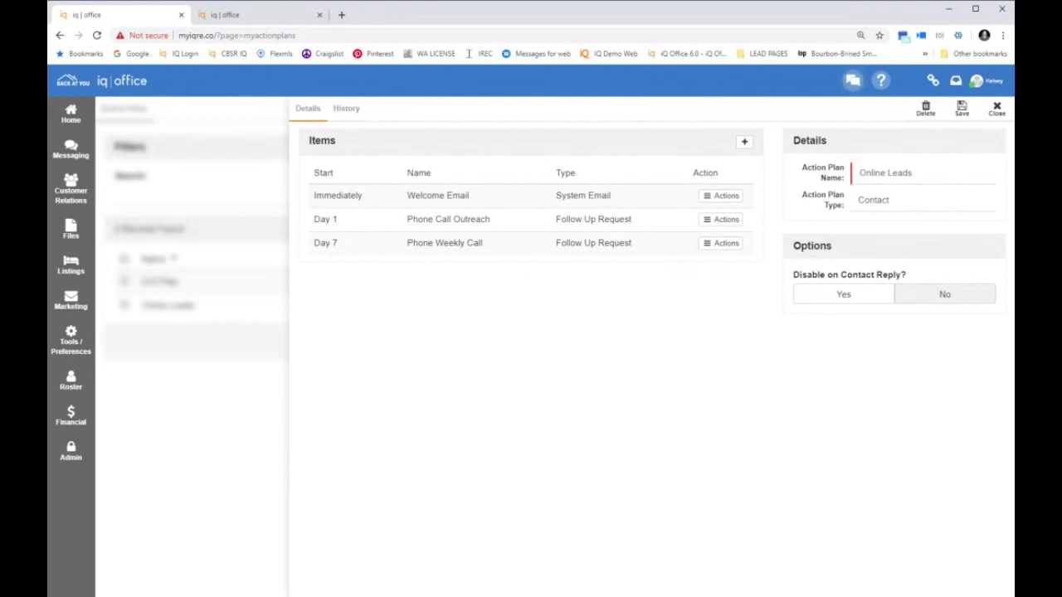
# Add Drip Email as an Add To Campaign item due after 21 days using COI Campaign
pyautogui.click(743, 143)
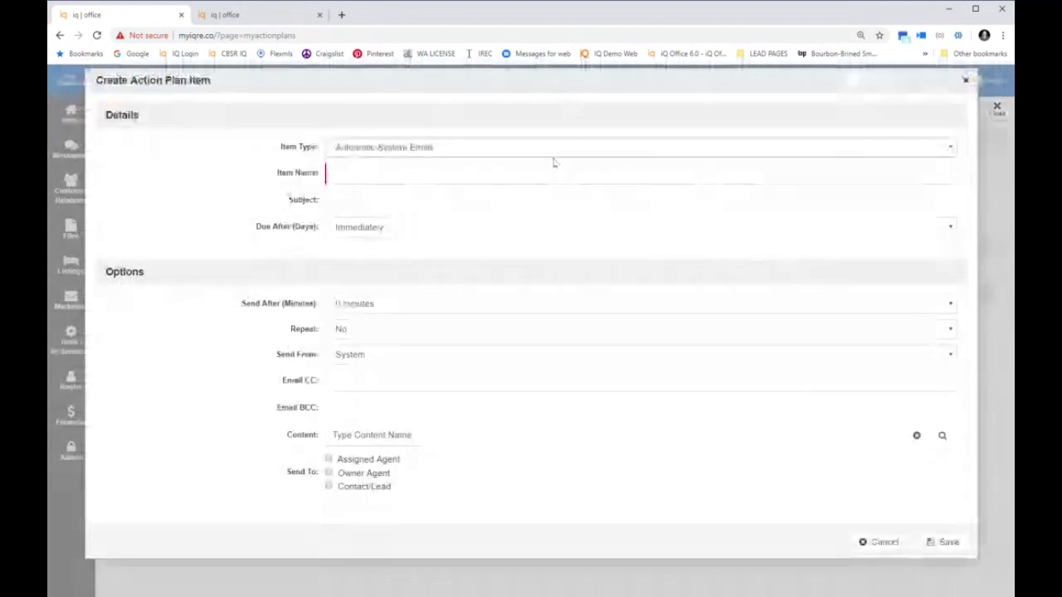
pyautogui.click(554, 163)
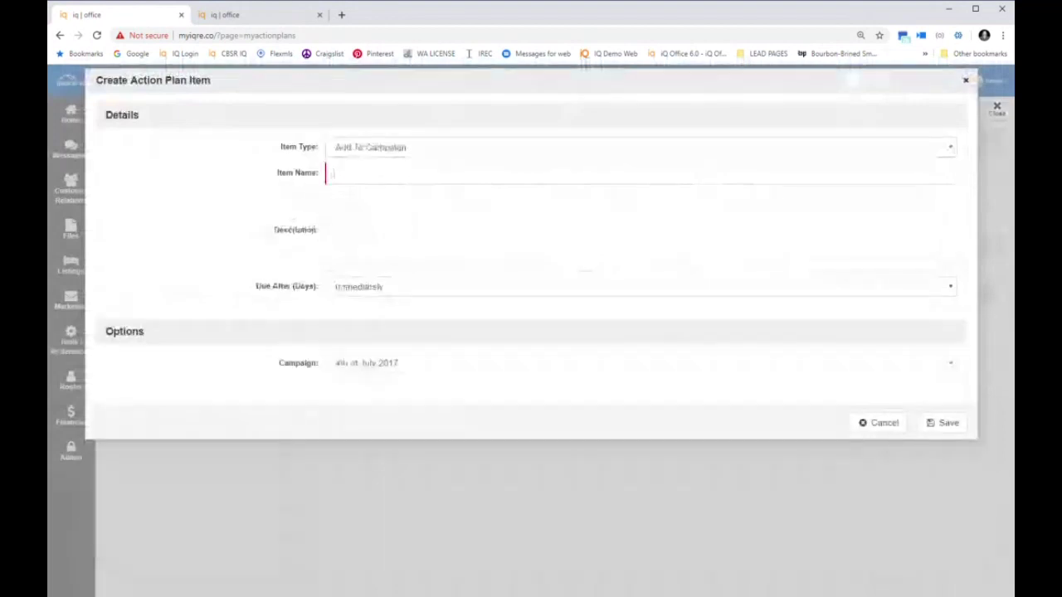
pyautogui.write('Drip Email')
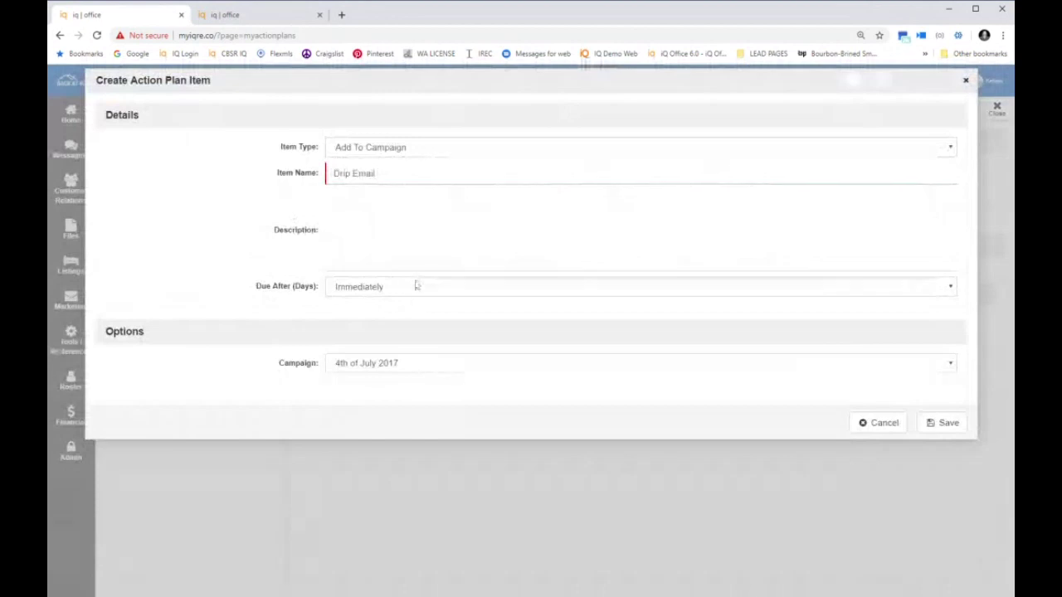
pyautogui.write('21')
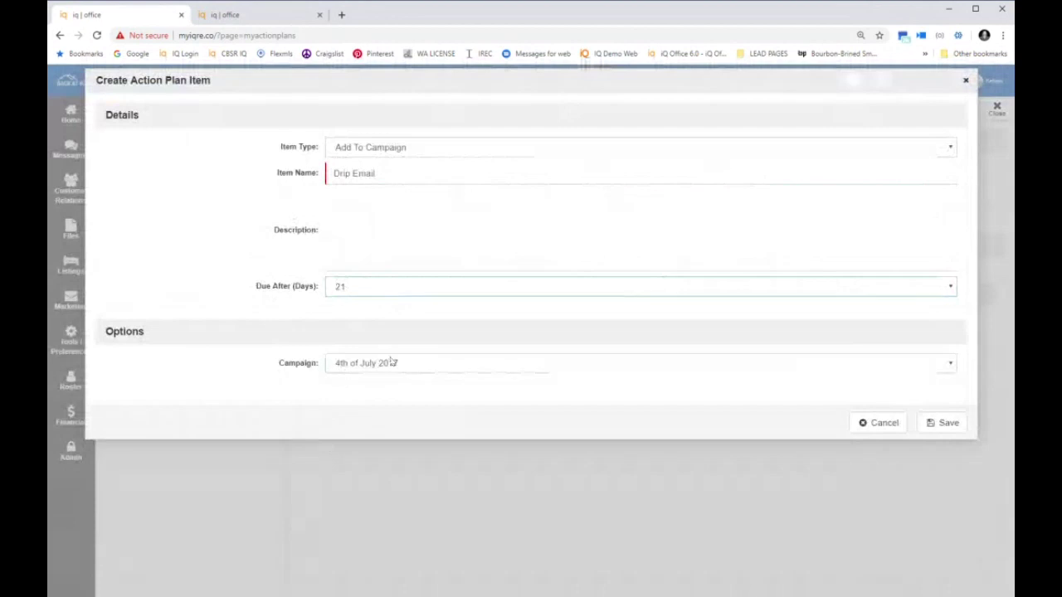
pyautogui.click(391, 363)
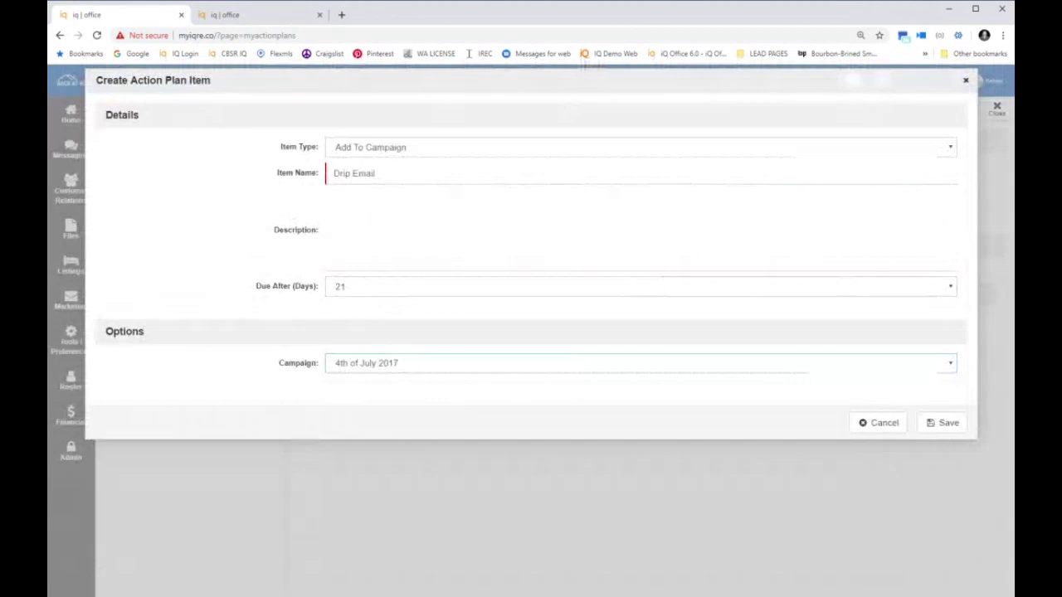
pyautogui.press('c')
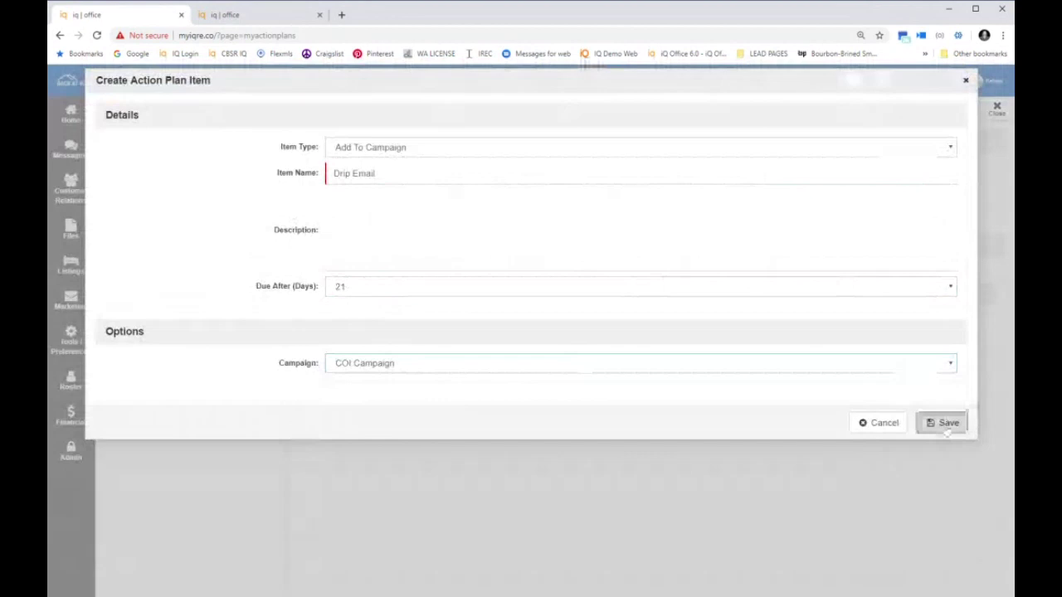
pyautogui.click(946, 437)
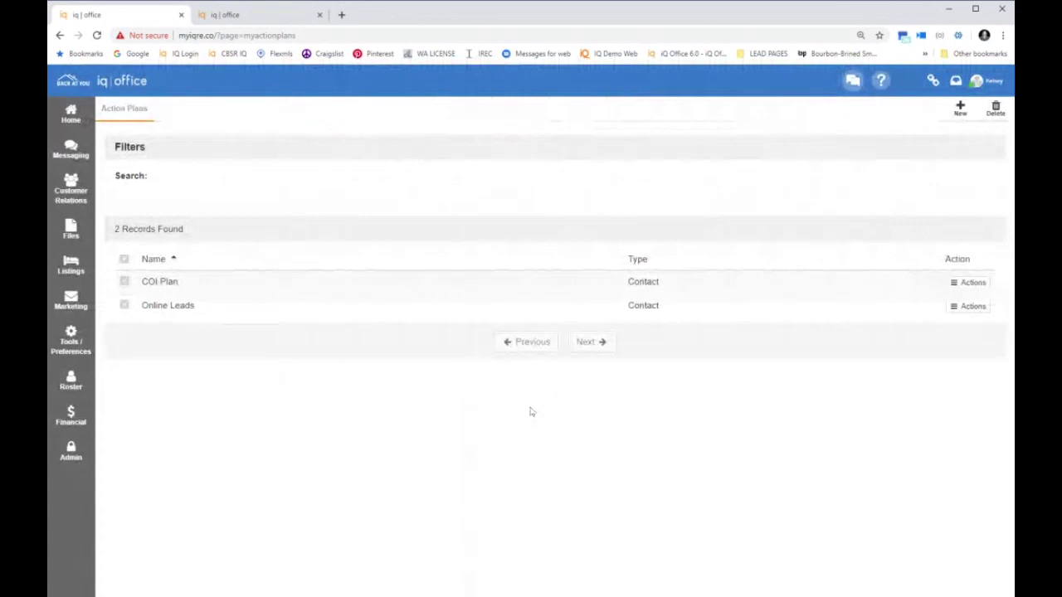
# Open the first contact in My Contacts / Leads and add the Online Leads action plan
pyautogui.click(71, 191)
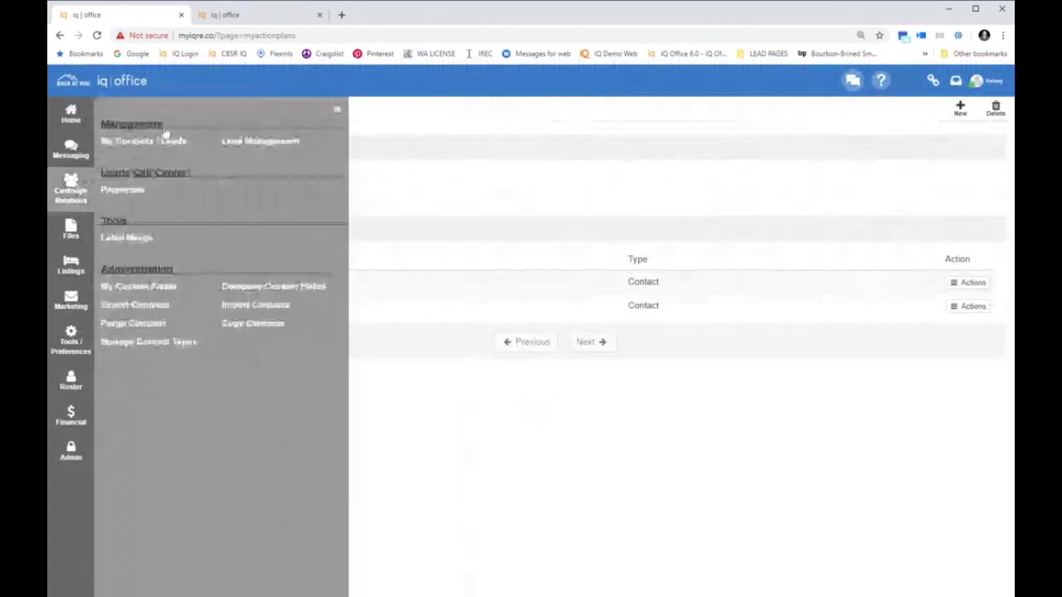
pyautogui.click(166, 145)
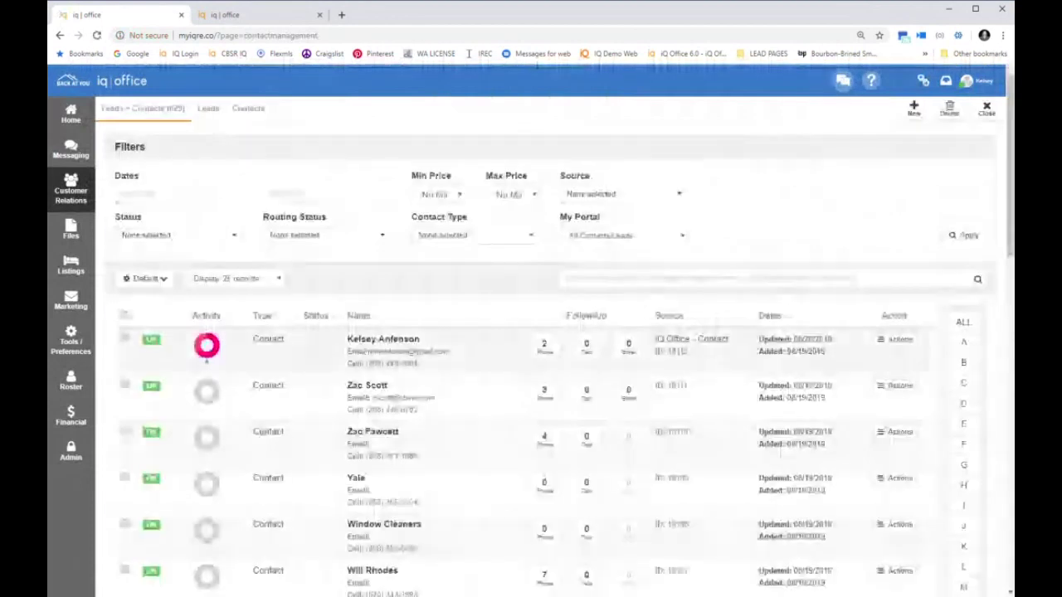
pyautogui.click(207, 345)
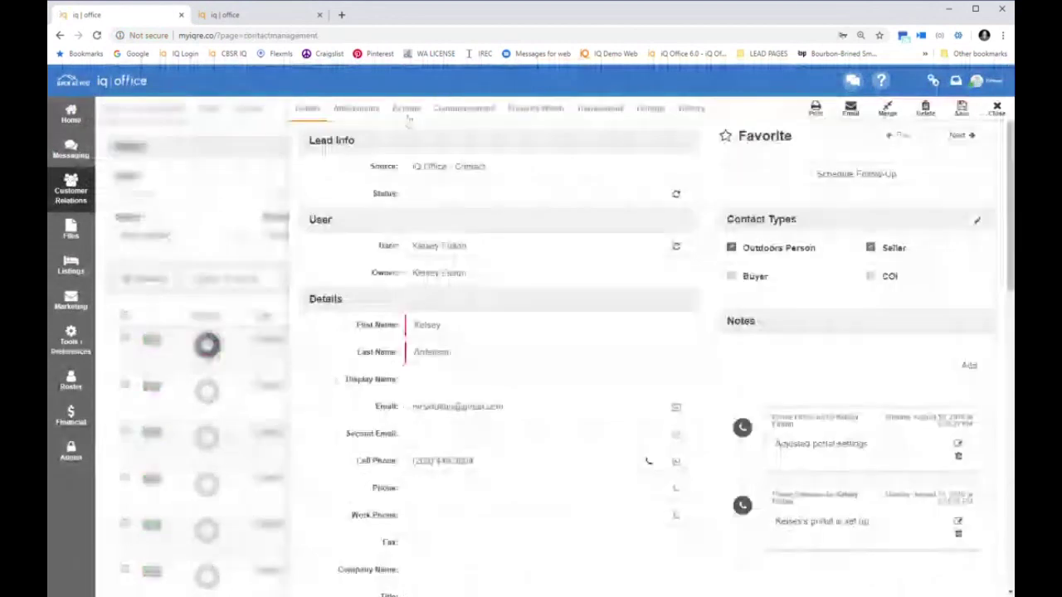
pyautogui.click(403, 111)
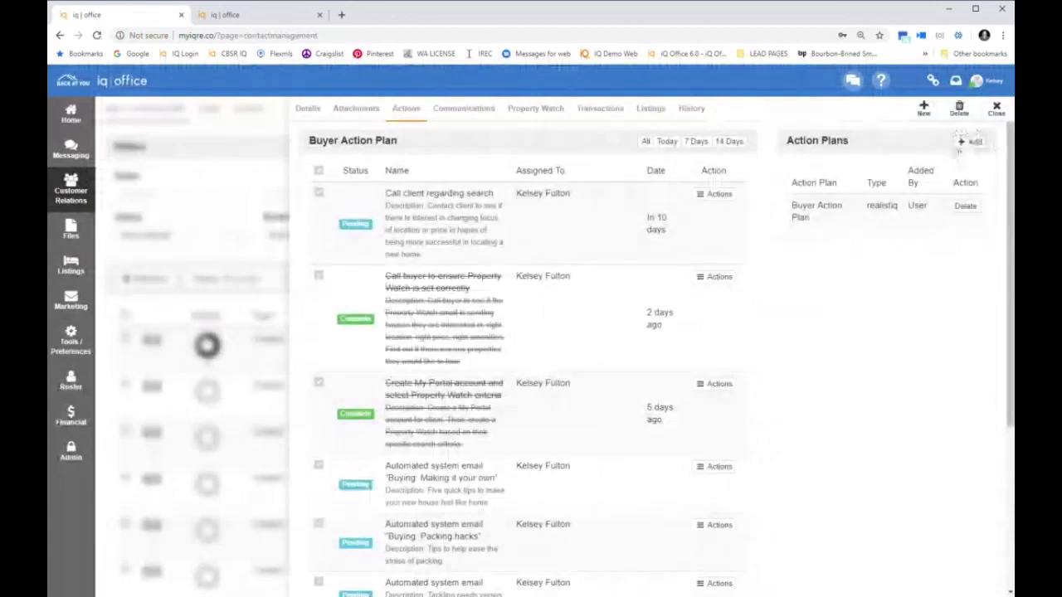
pyautogui.click(967, 145)
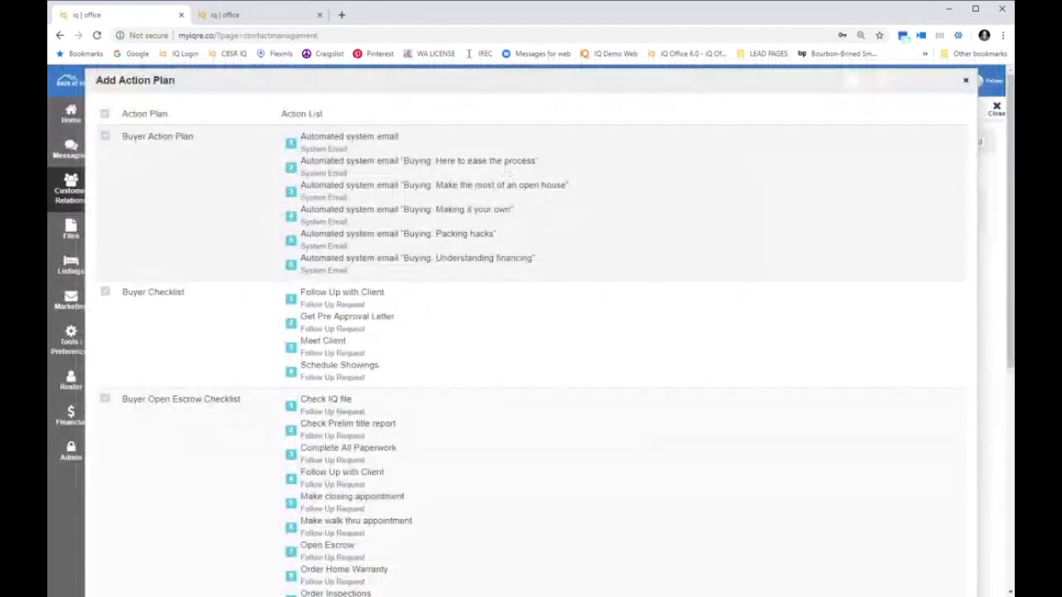
pyautogui.scroll(-5, 499, 200)
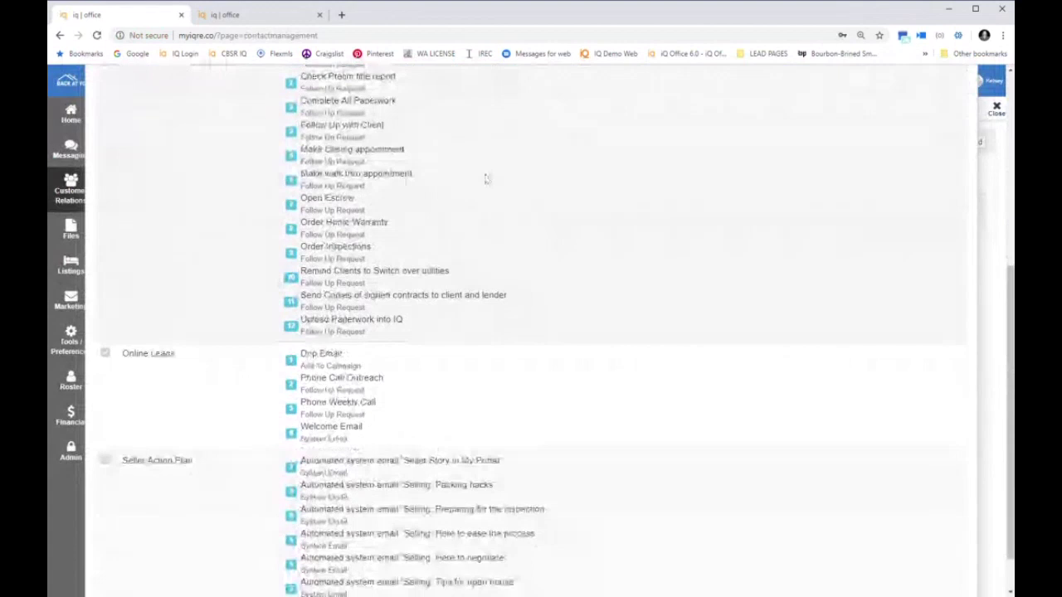
pyautogui.click(106, 302)
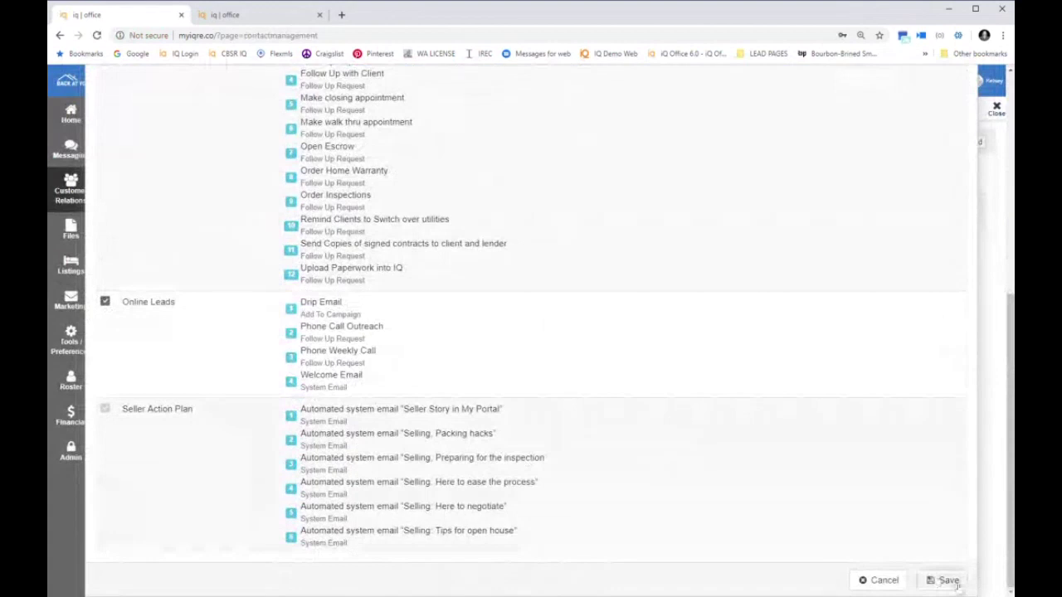
pyautogui.click(949, 580)
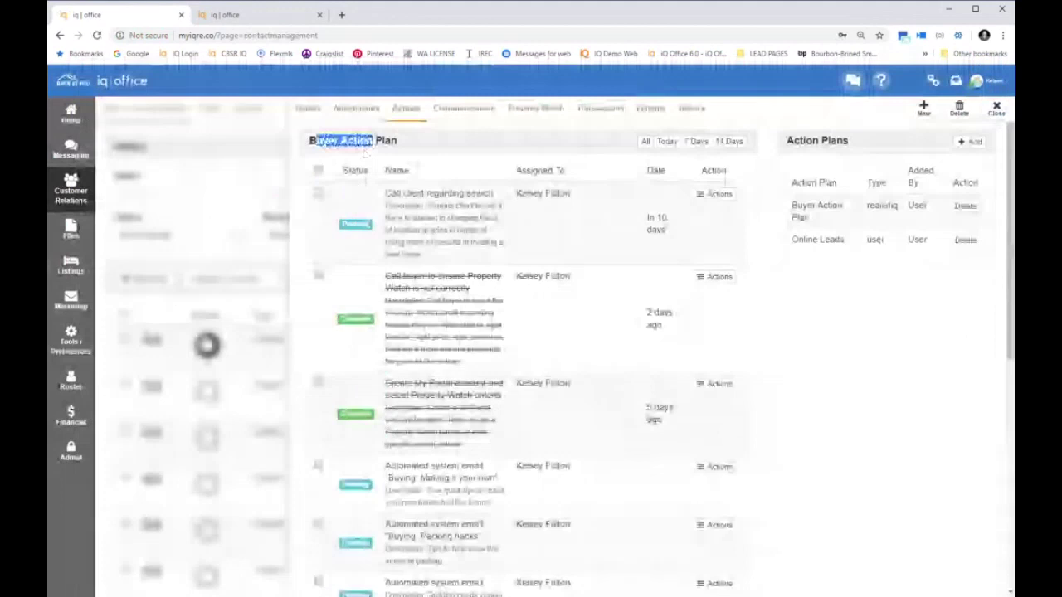
# Review the contact's Online Leads tasks, close the record, and return to the Home dashboard
pyautogui.scroll(-10, 303, 423)
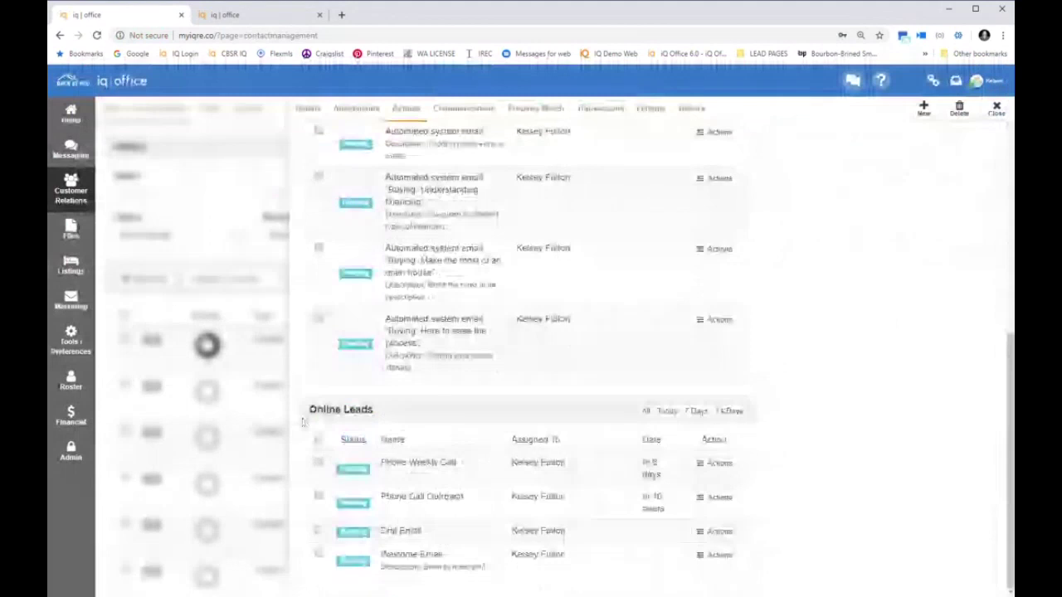
pyautogui.tripleClick(302, 423)
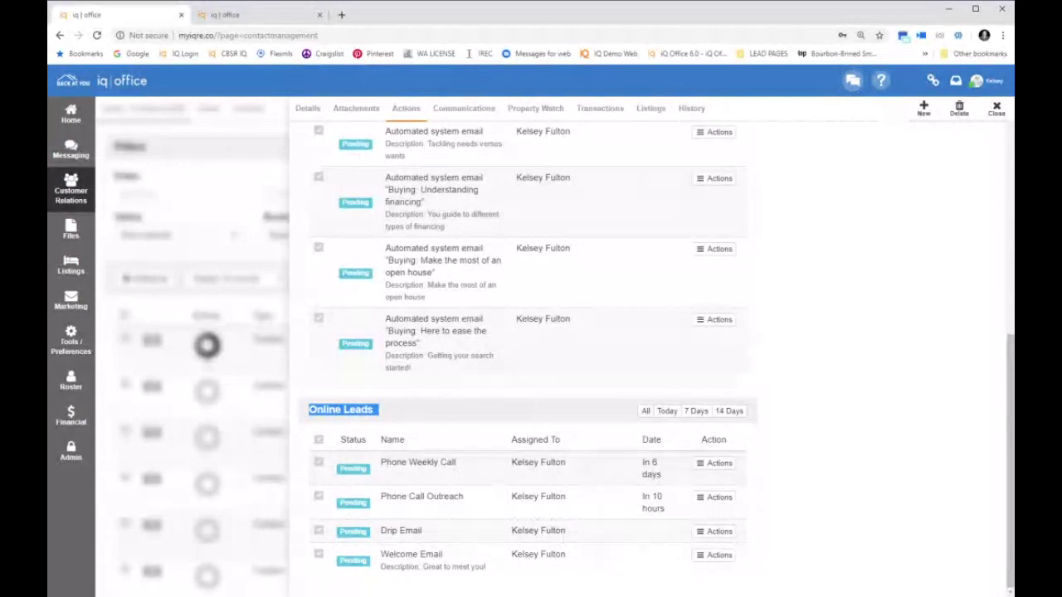
pyautogui.click(311, 108)
pyautogui.press('Escape')
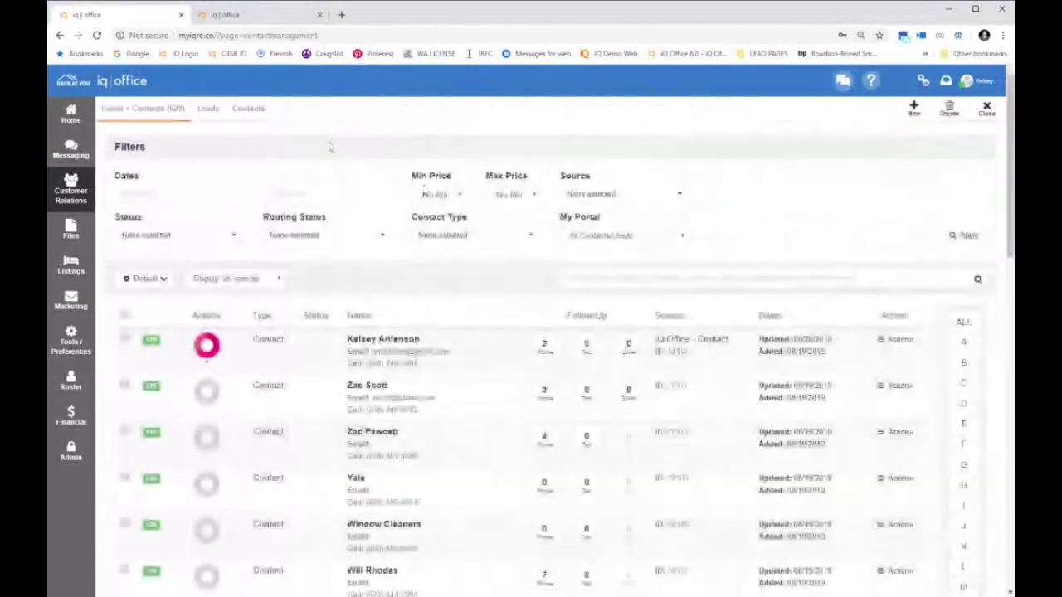
pyautogui.click(72, 116)
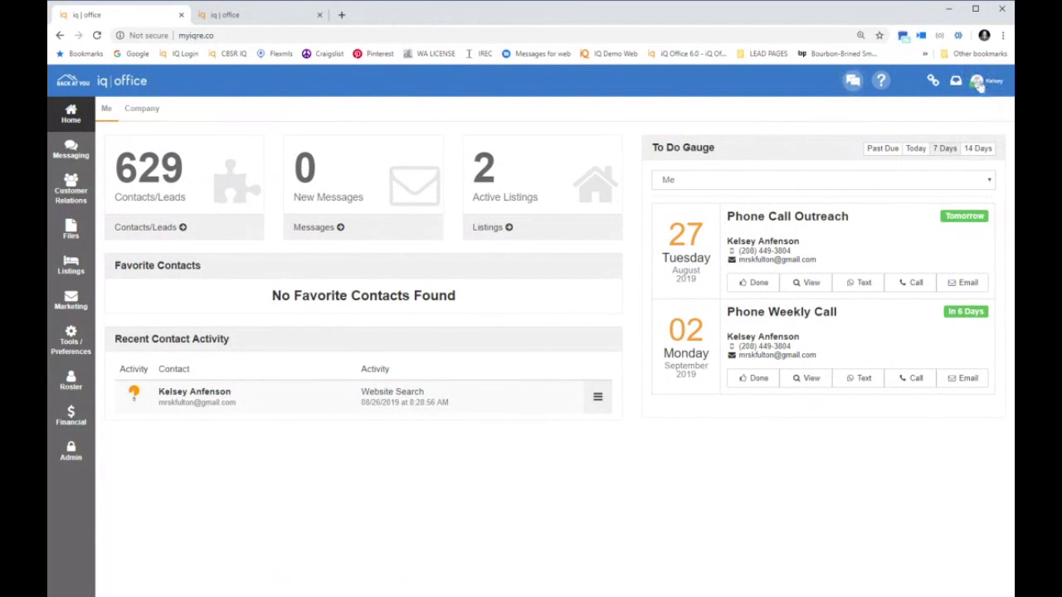
# In profile preferences, default new leads to Online Leads and just-listed to New Listing Checklist, then save
pyautogui.click(979, 84)
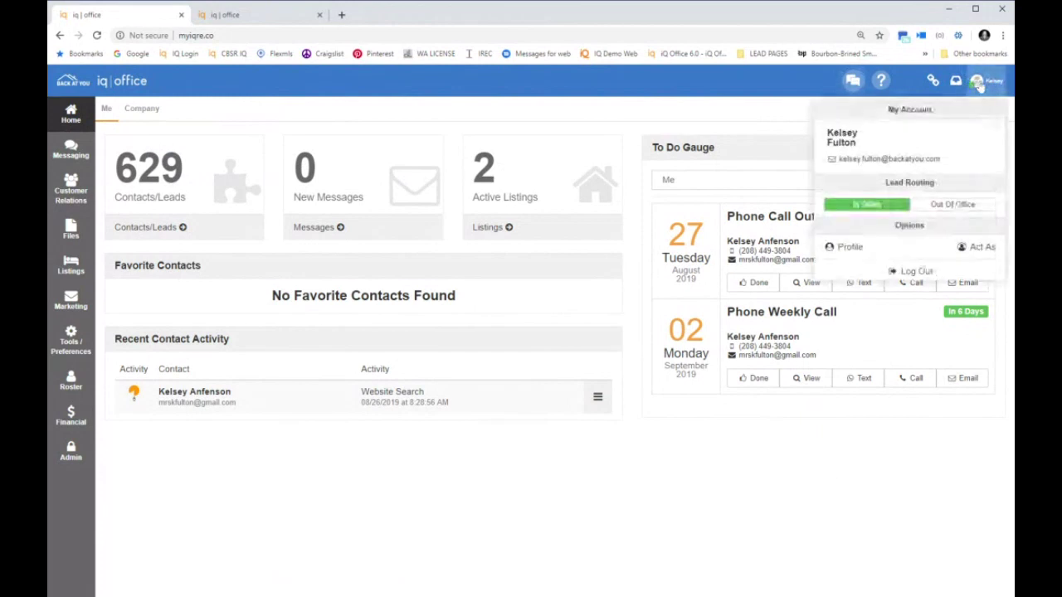
pyautogui.click(850, 247)
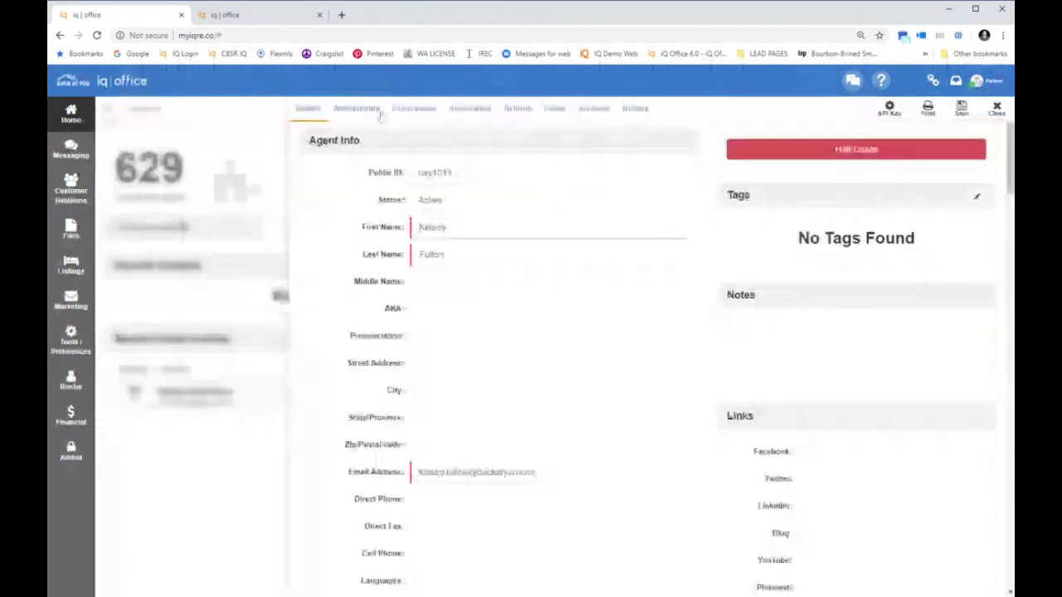
pyautogui.click(401, 112)
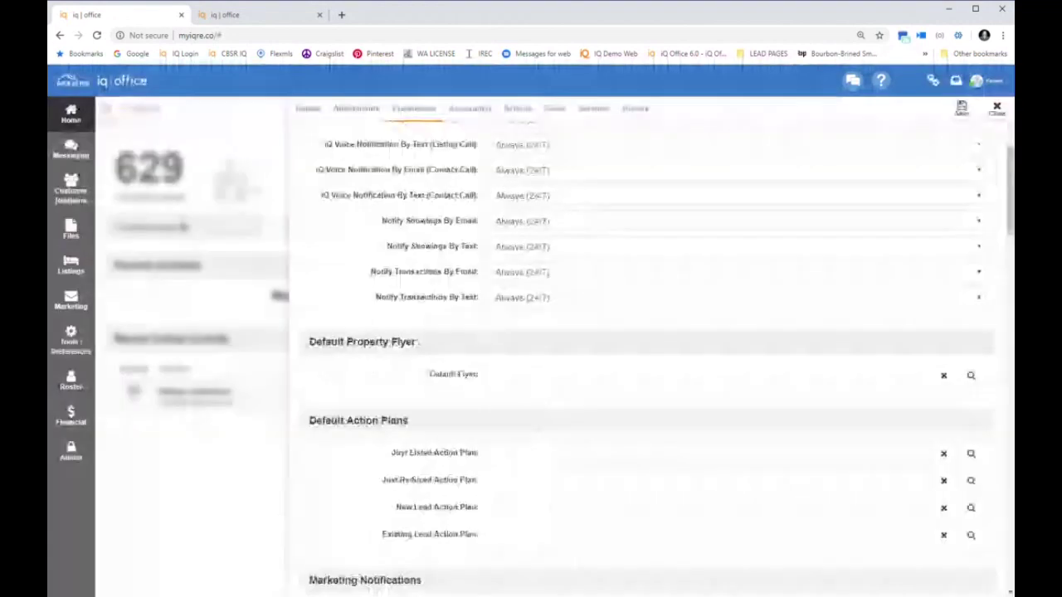
pyautogui.moveTo(307, 428); pyautogui.dragTo(513, 425)
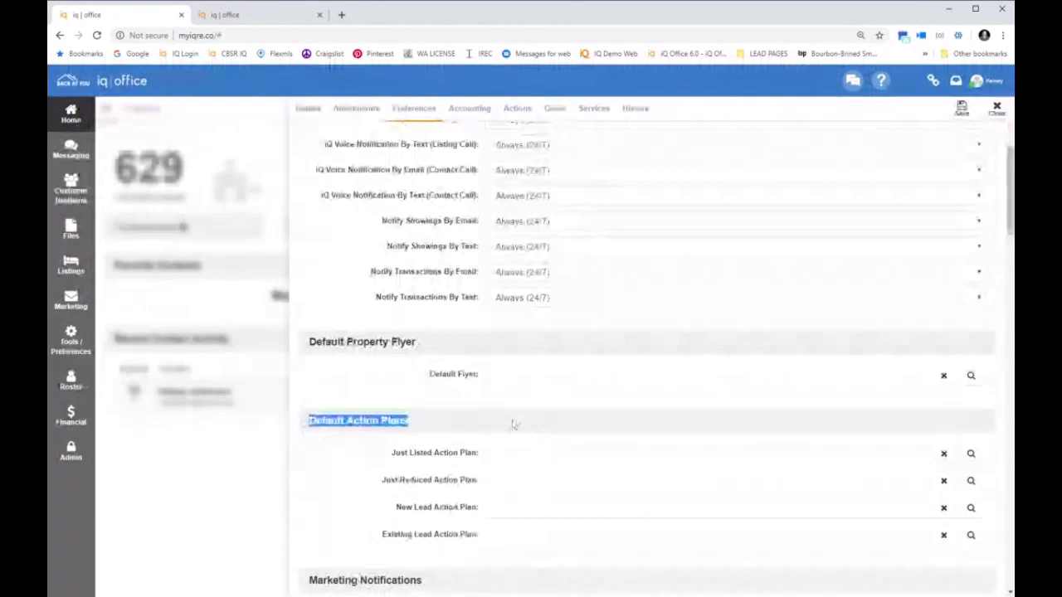
pyautogui.moveTo(393, 507); pyautogui.dragTo(602, 501)
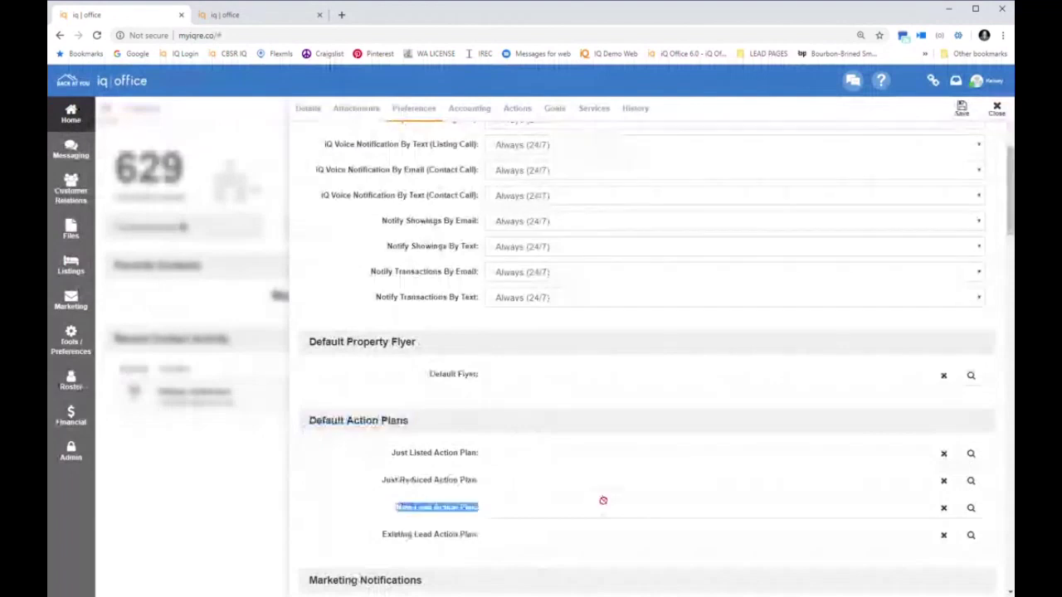
pyautogui.click(970, 508)
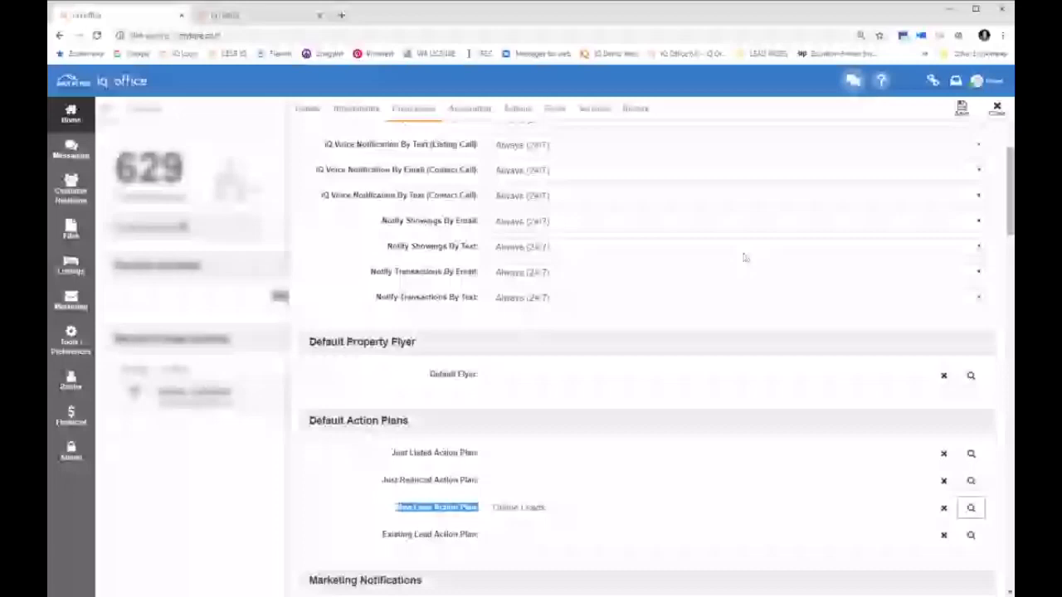
pyautogui.click(970, 454)
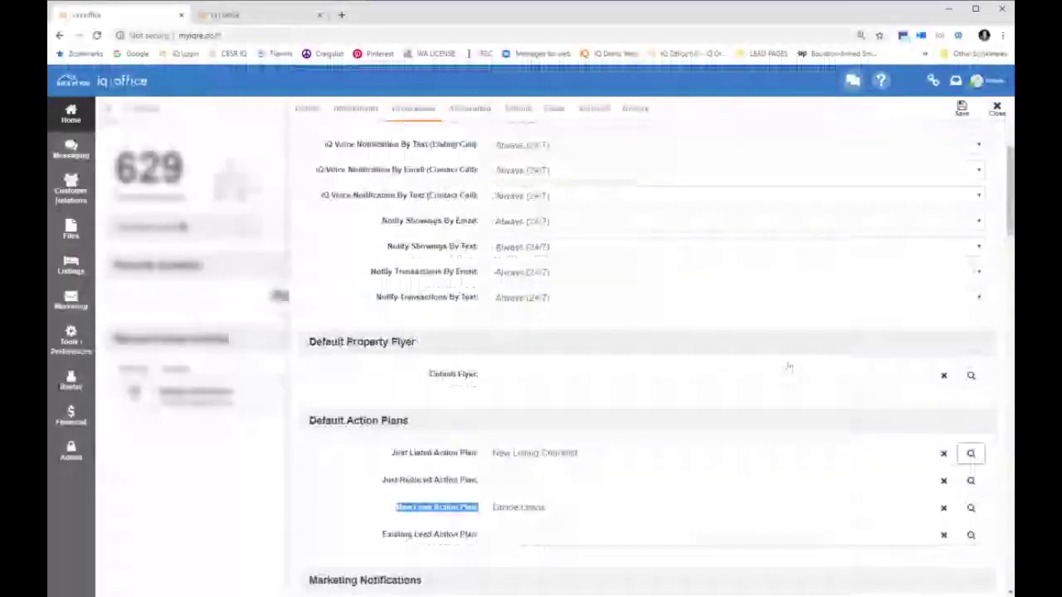
pyautogui.click(962, 113)
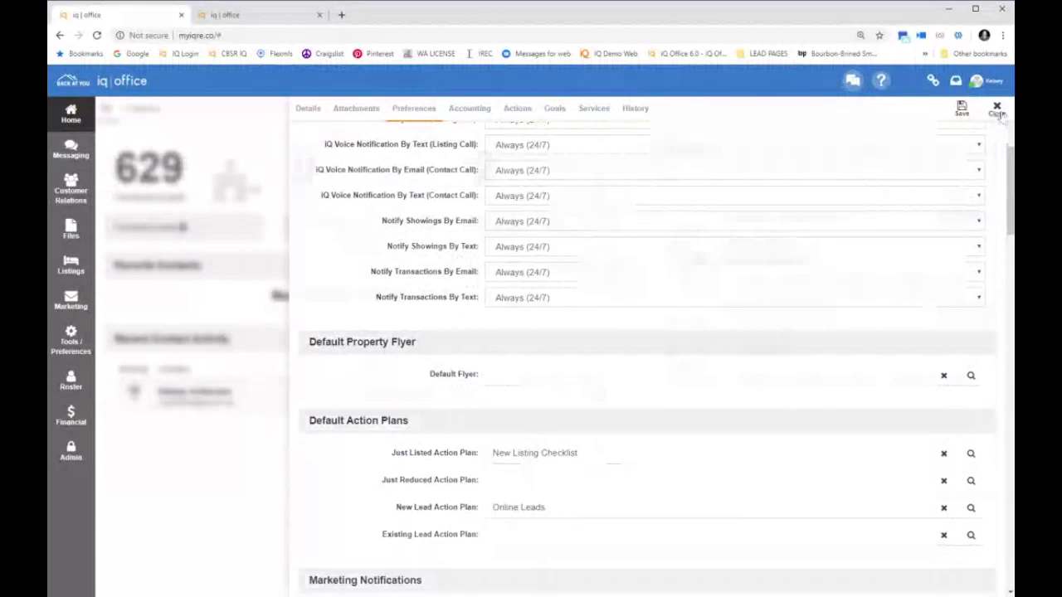
pyautogui.click(998, 110)
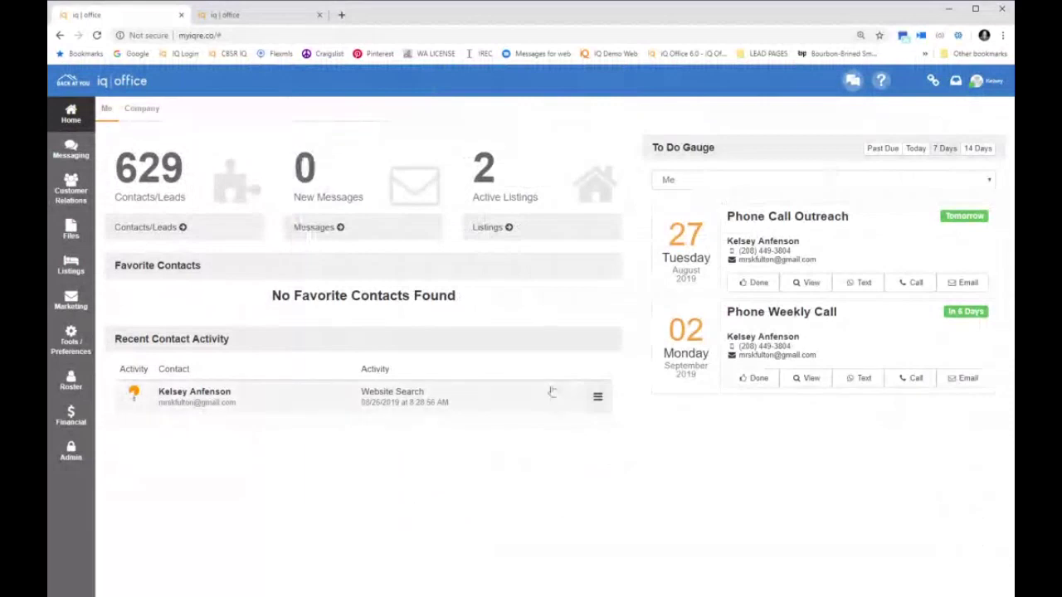
# Open the contact from Recent Contact Activity for editing
pyautogui.click(597, 398)
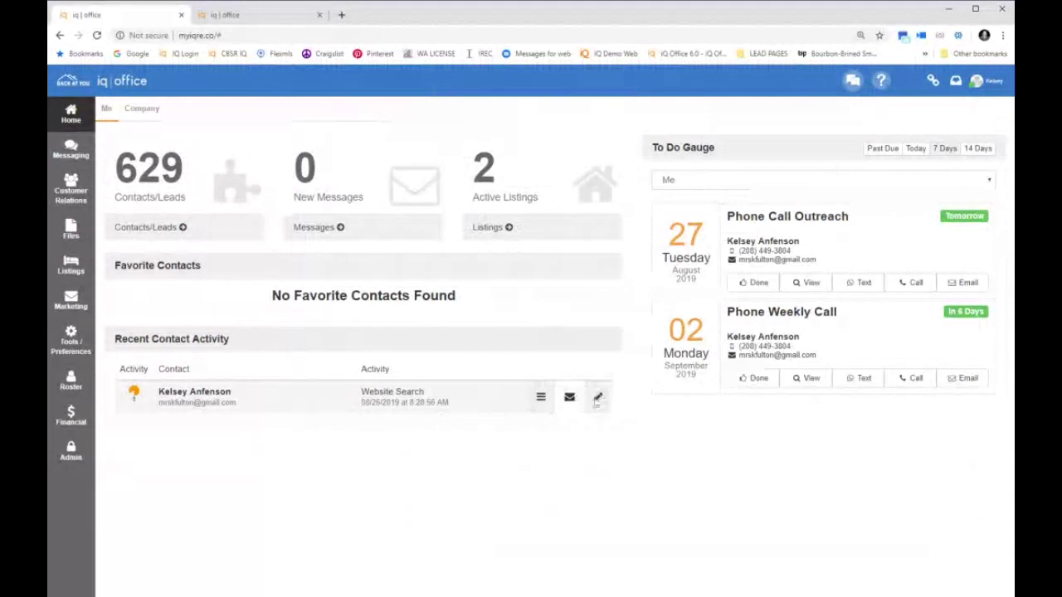
pyautogui.click(597, 398)
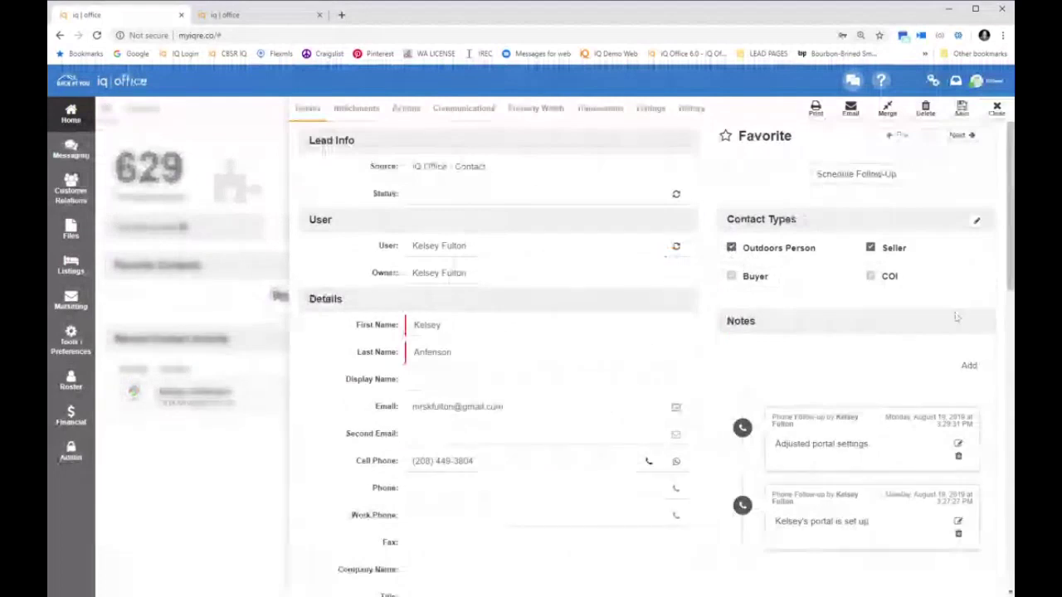
# Create the Referral Client and Referral Agent contact types, then close Manage Contact Types
pyautogui.click(976, 221)
pyautogui.write('F')
pyautogui.press('BackSpace')
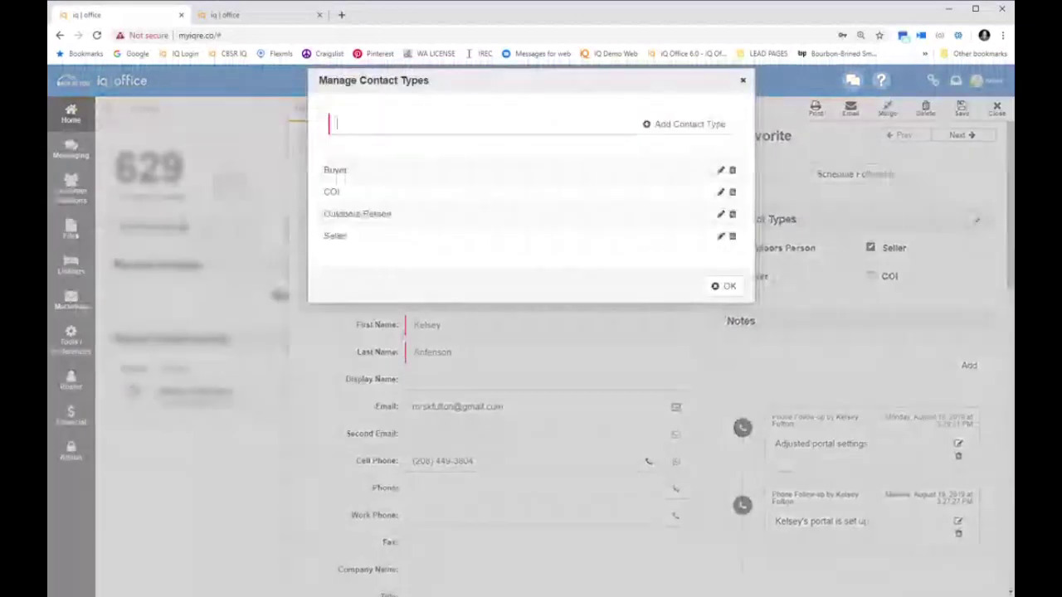
pyautogui.write('Rea')
pyautogui.write('erral Client')
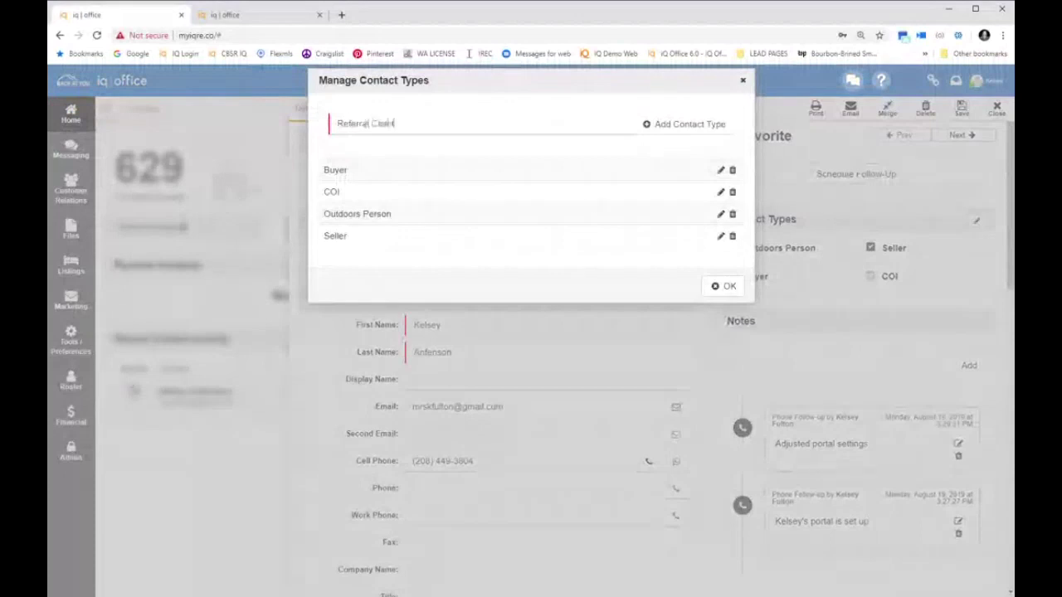
pyautogui.click(652, 124)
pyautogui.write('Referral Agent')
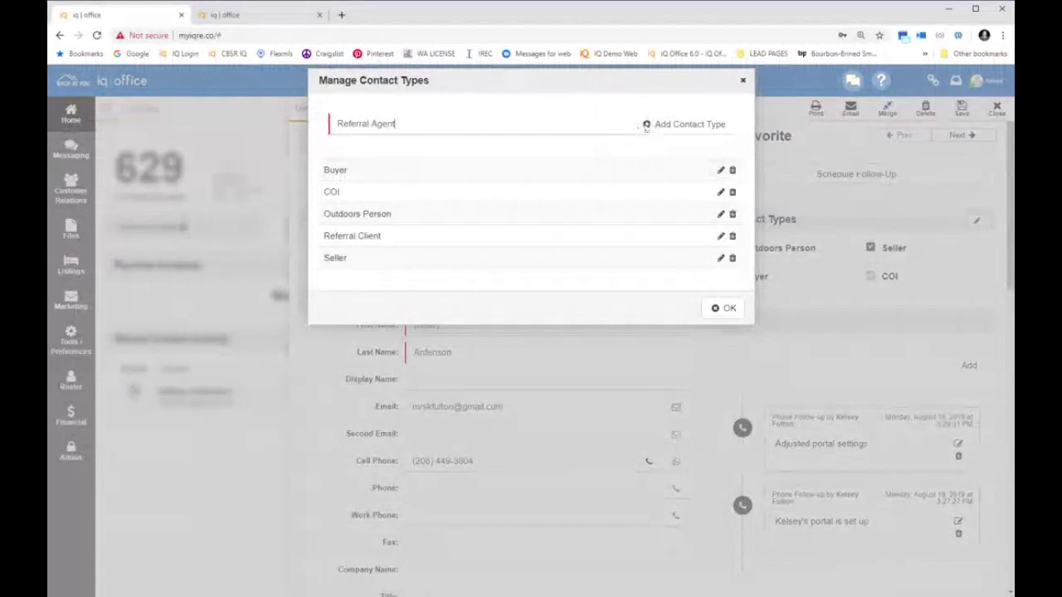
pyautogui.click(646, 124)
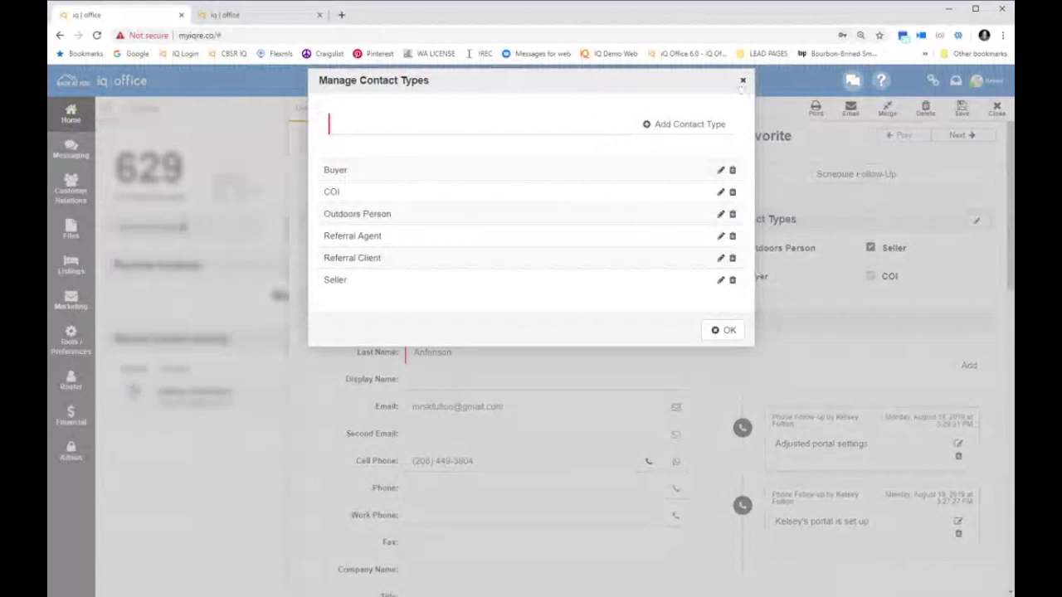
pyautogui.click(743, 81)
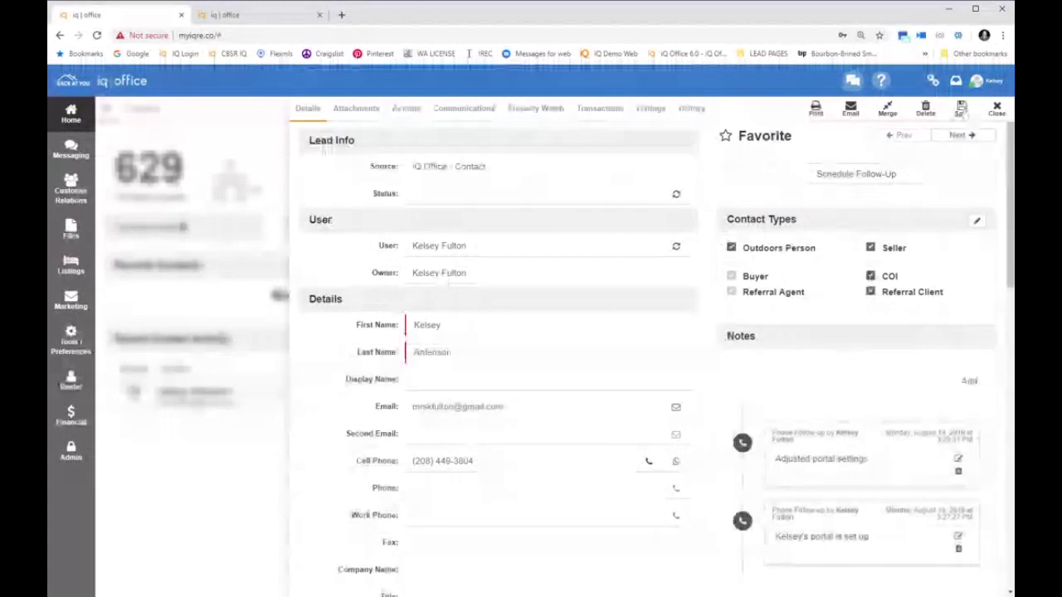
# Close the contact record to return to the Home dashboard showing 629 contacts/leads
pyautogui.click(961, 110)
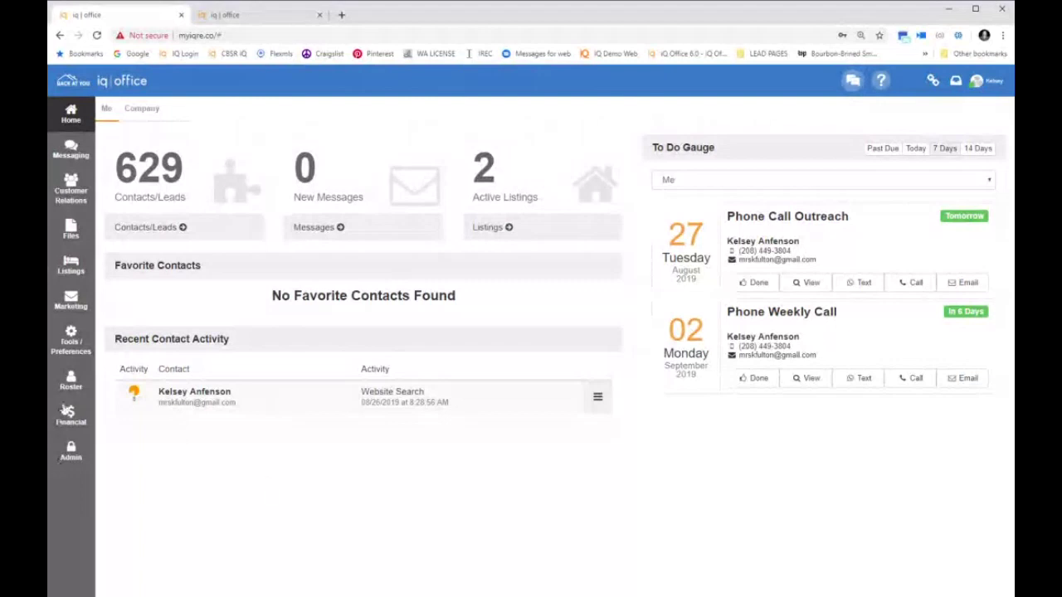
# Create a new company action plan from Admin and bring up a blank action plan item form
pyautogui.click(70, 454)
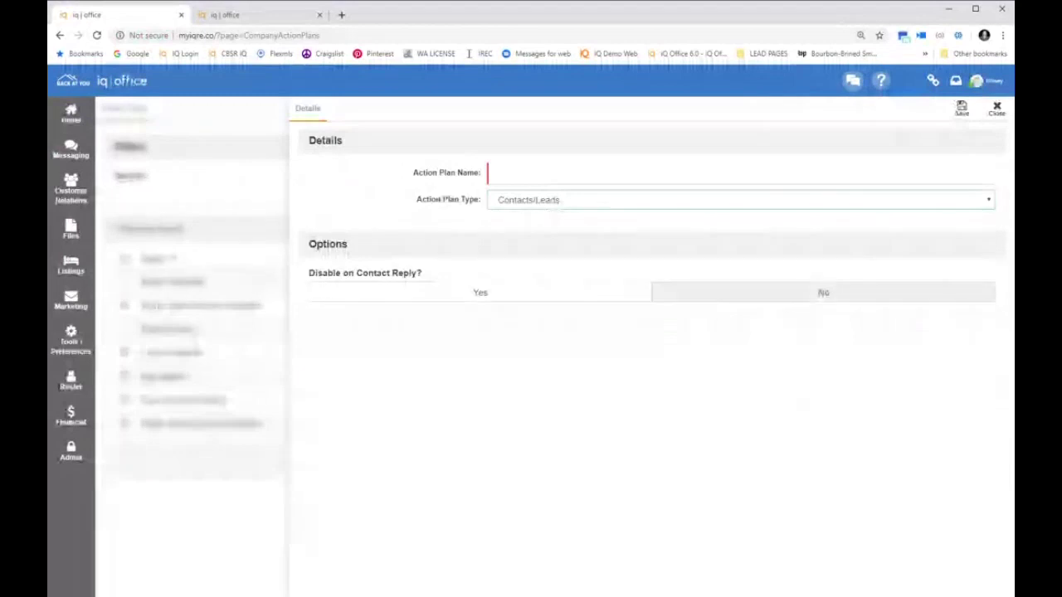
pyautogui.click(996, 108)
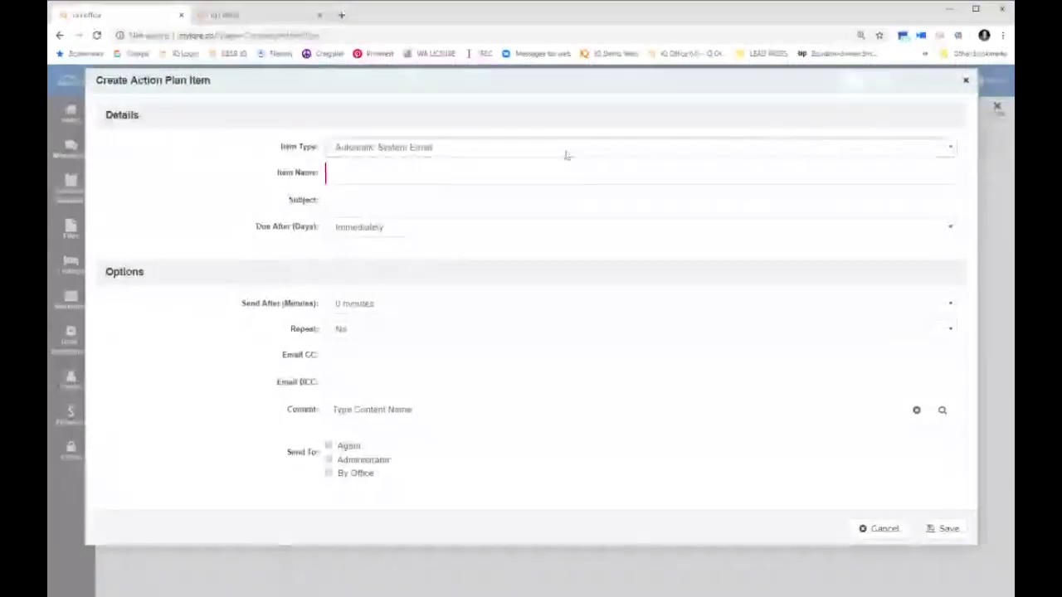
# Add a 'Welcome to team' email item using the New Lead Letter, sent to the agent after 20 minutes
pyautogui.write('Welcome to t')
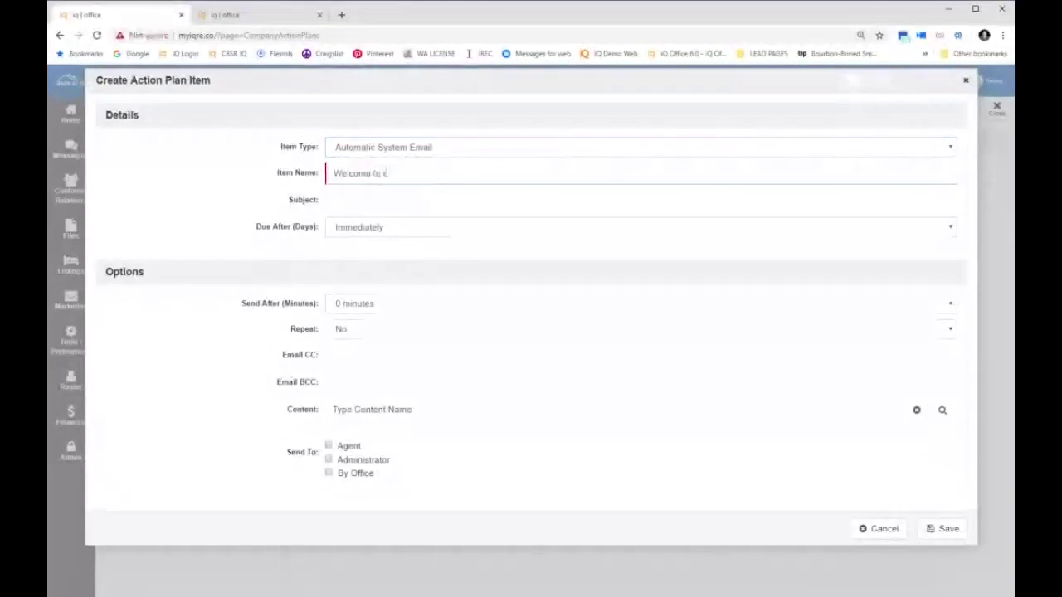
pyautogui.write('eamW')
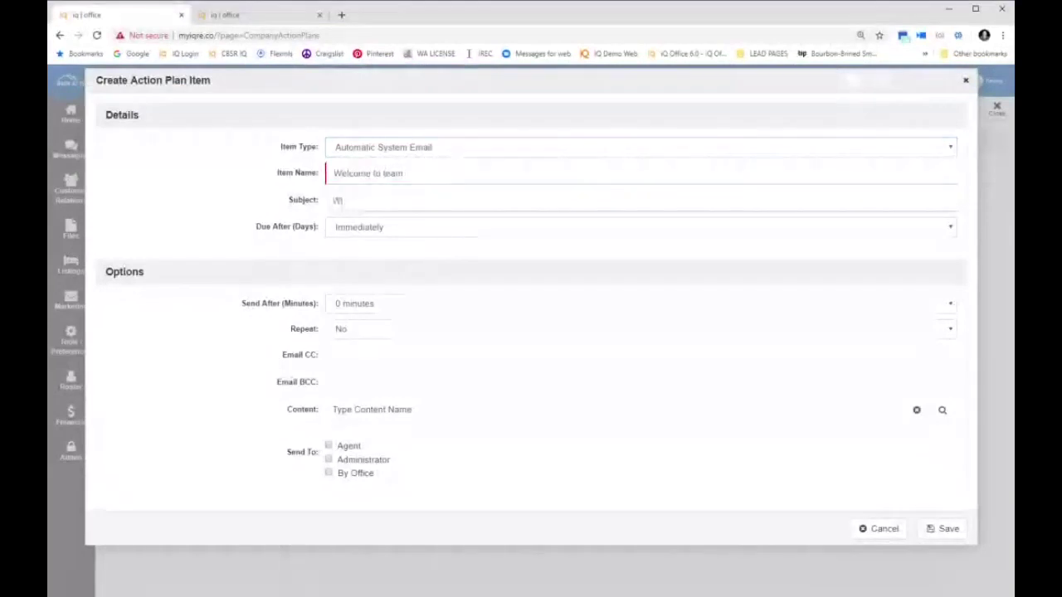
pyautogui.write("e'rre excited an")
pyautogui.write('u are here')
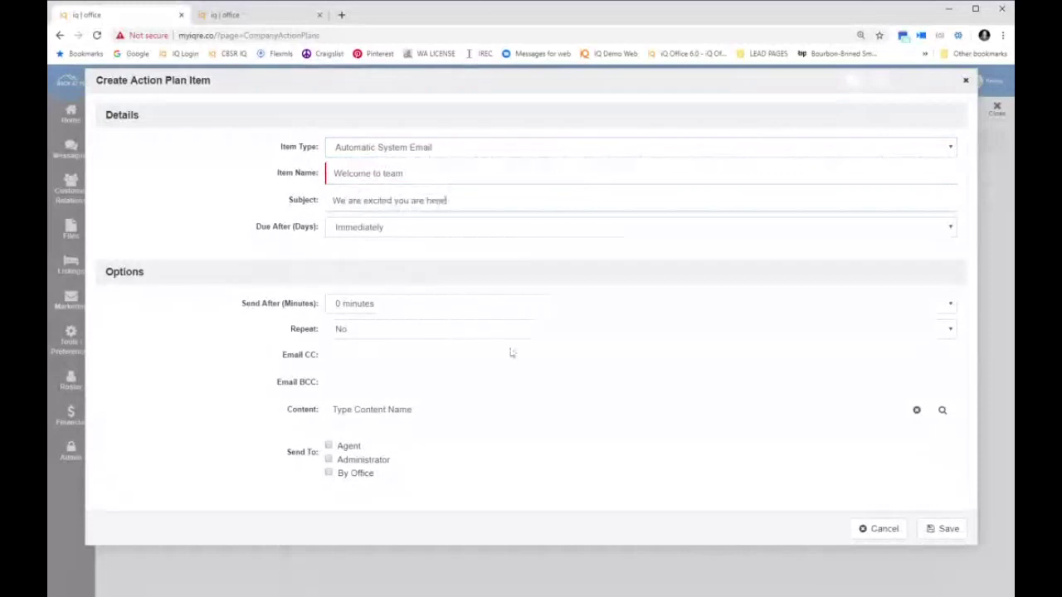
pyautogui.click(941, 410)
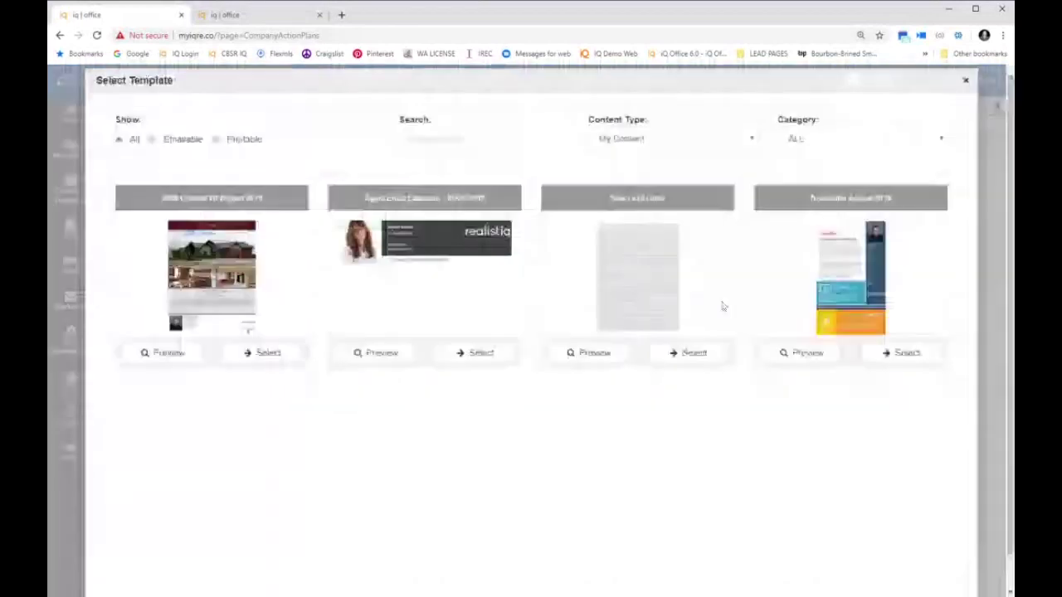
pyautogui.click(702, 355)
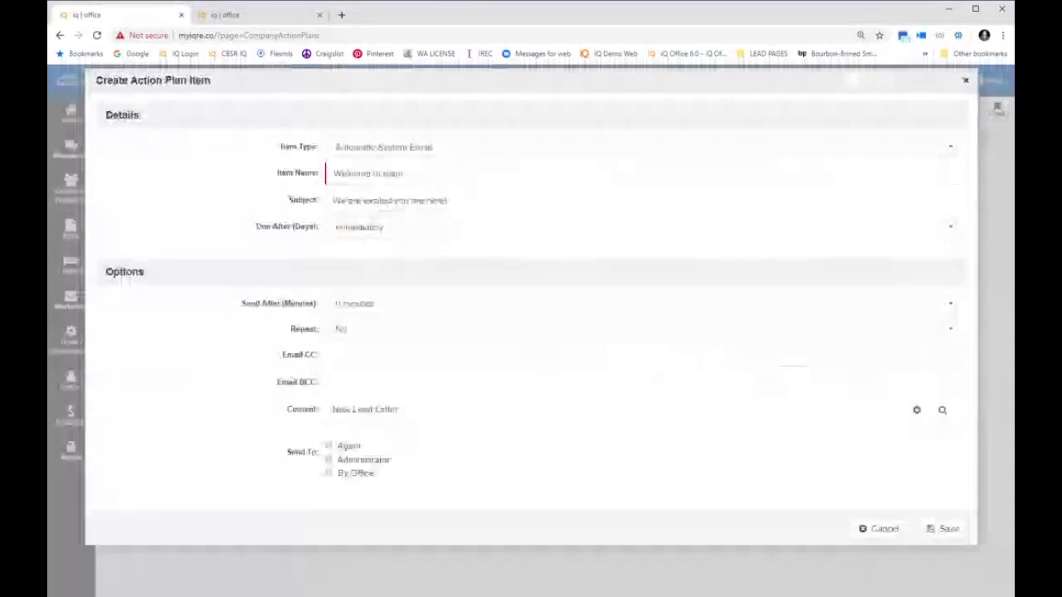
pyautogui.click(328, 446)
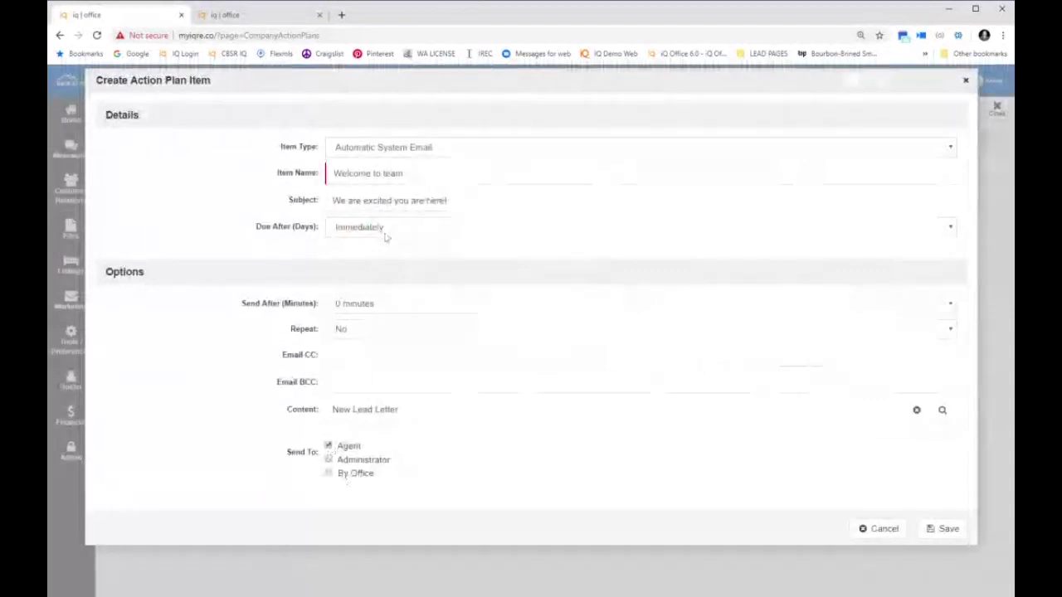
pyautogui.click(390, 321)
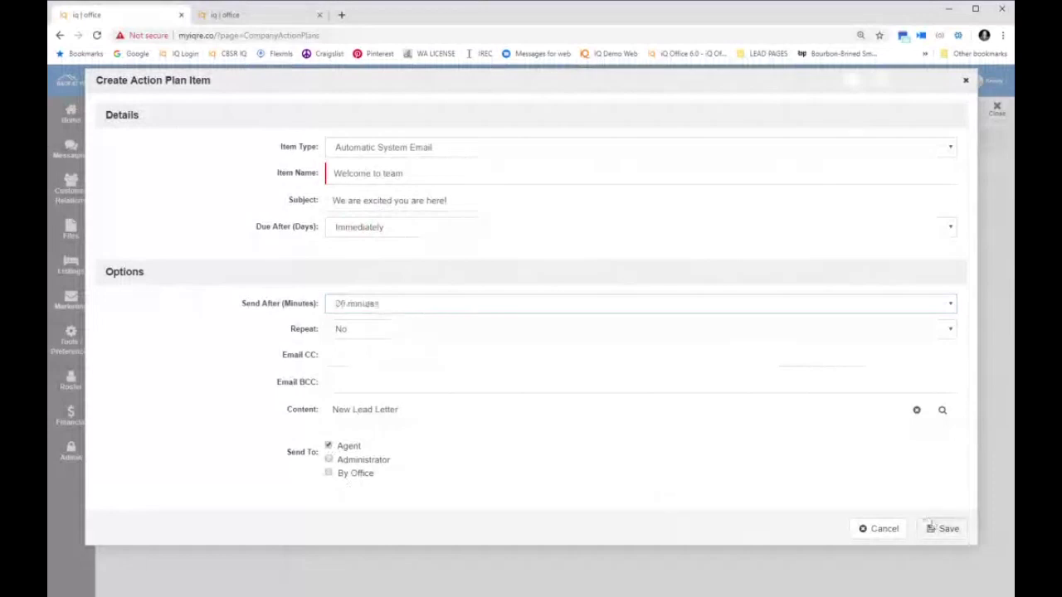
pyautogui.click(943, 531)
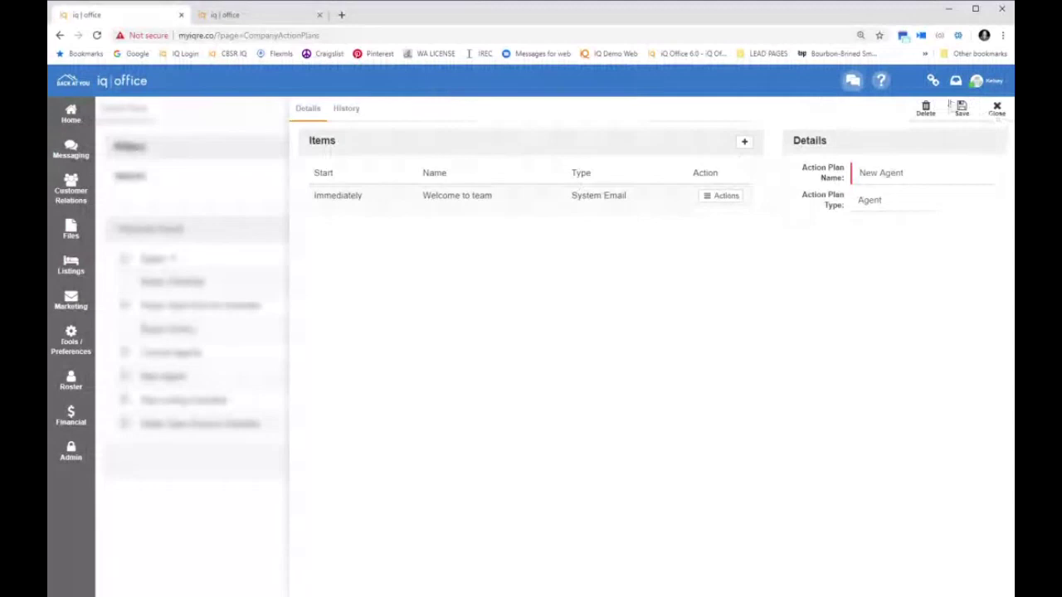
# Save the New Agent action plan, then open the Realistiq Support YouTube channel in a new tab
pyautogui.click(959, 108)
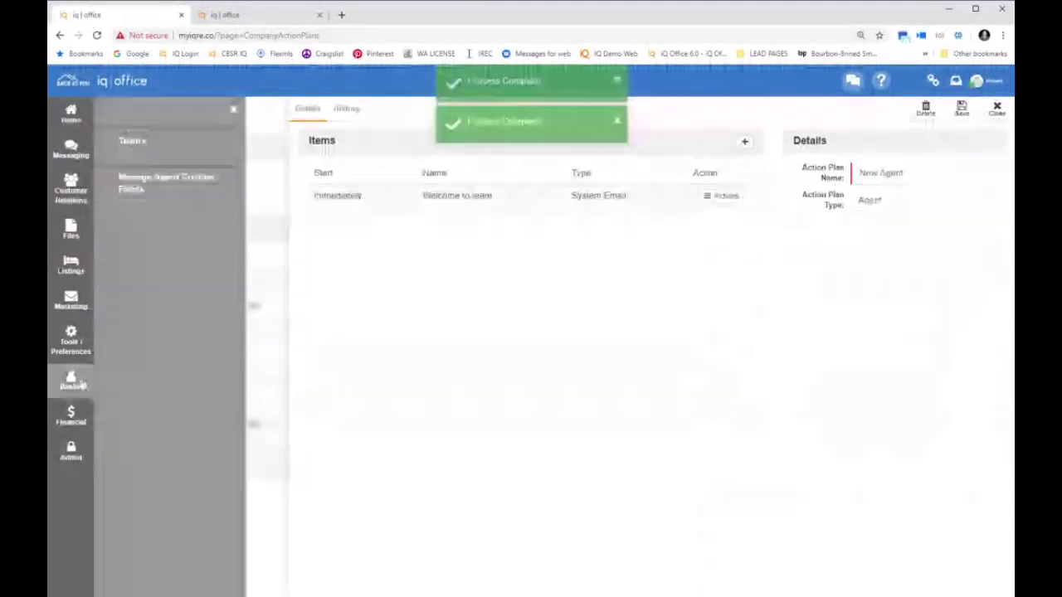
pyautogui.click(70, 380)
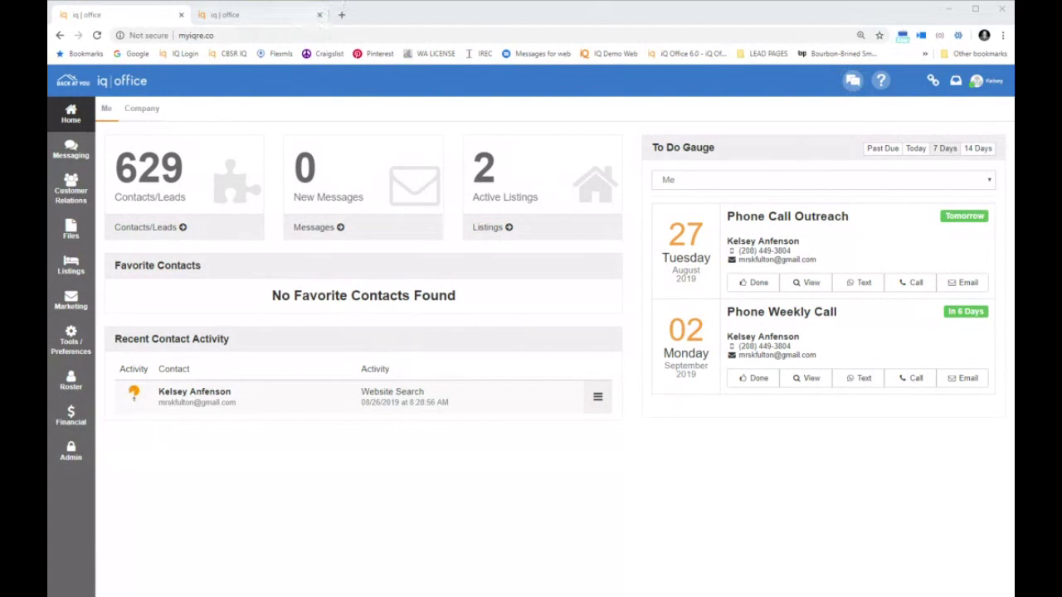
pyautogui.click(343, 15)
pyautogui.click(344, 15)
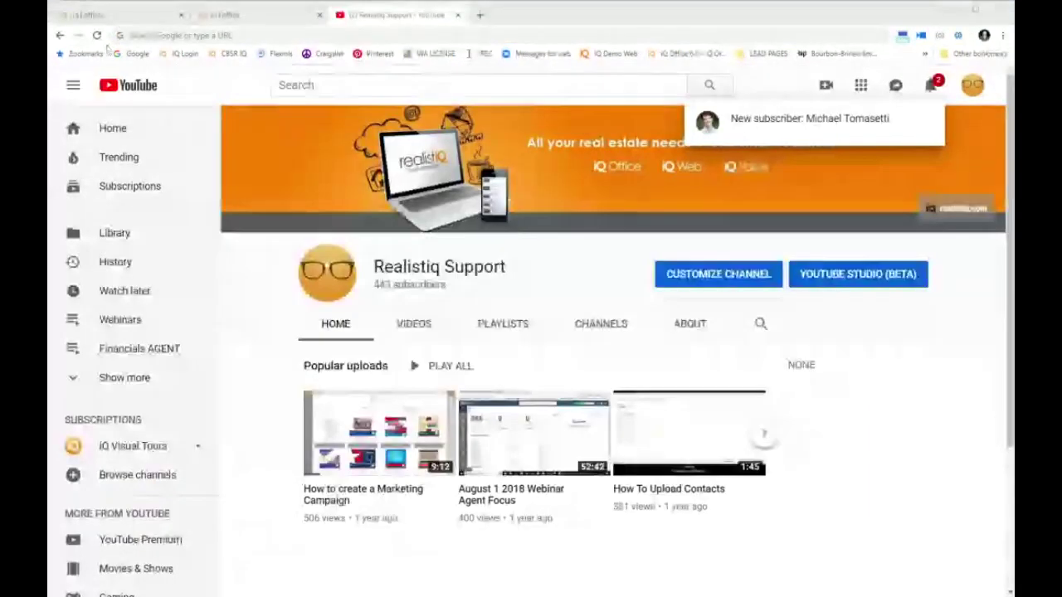
# Open the realistiq users Facebook group in another new tab
pyautogui.click(479, 16)
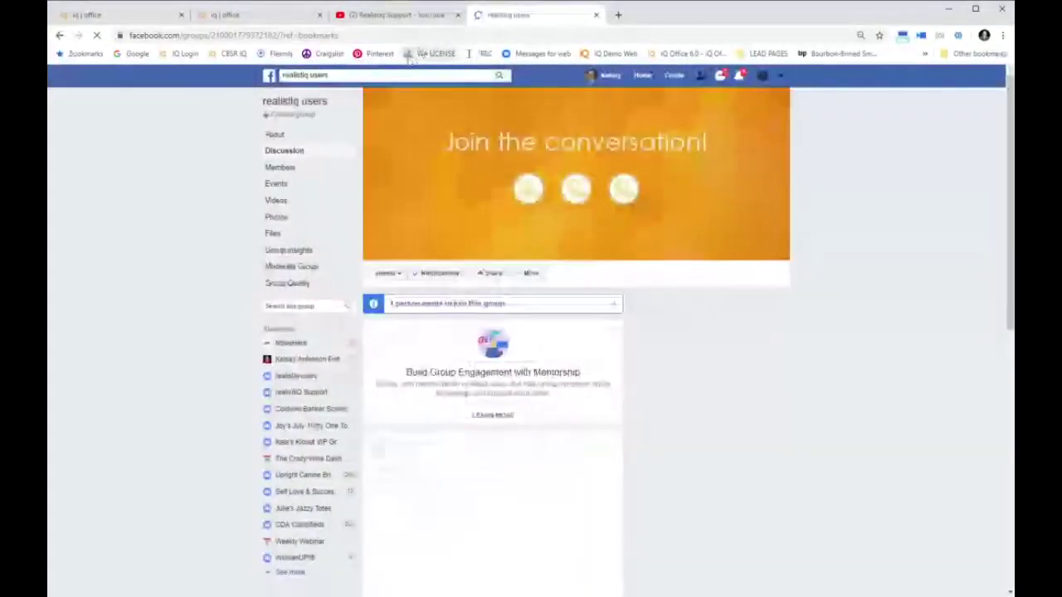
# With the realistiq users group page showing, open a blank Google new tab beside it
pyautogui.click(406, 36)
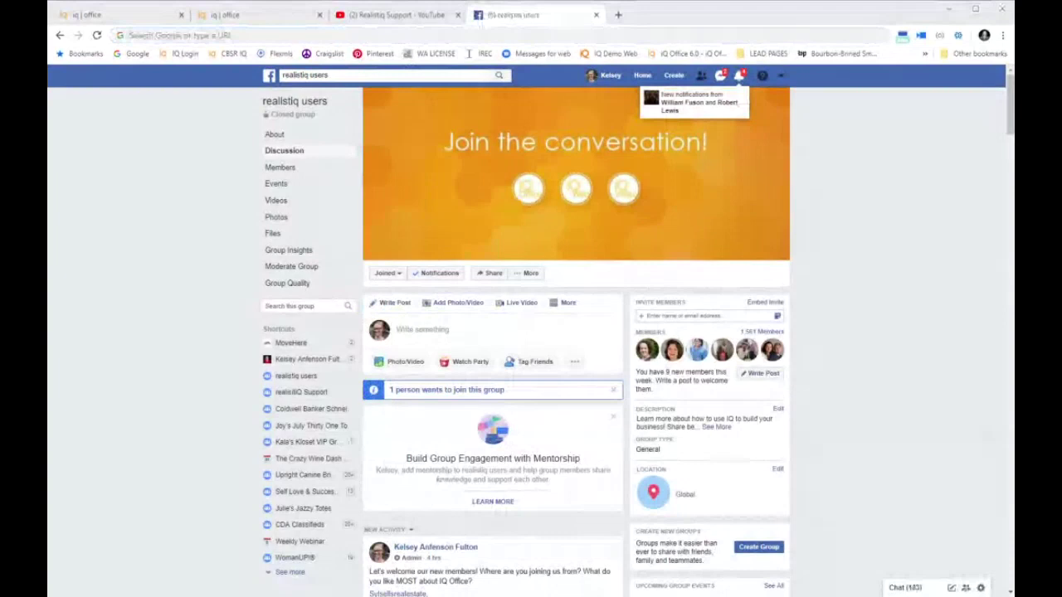
pyautogui.click(619, 16)
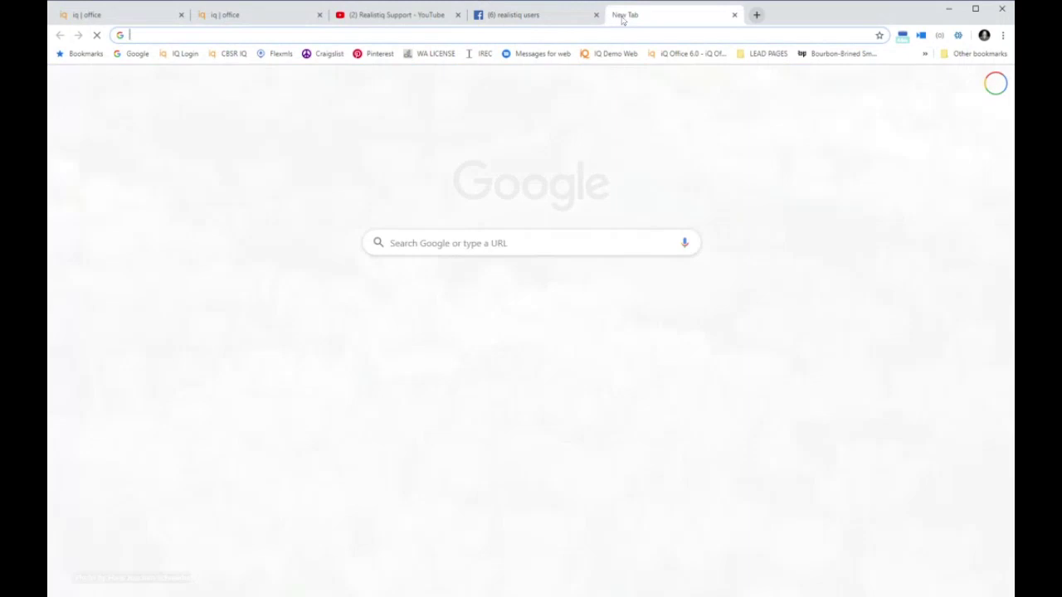
# Go to realistiQ's Zoho ShowTime page and scroll through its trainers and sessions from August 26, 2019
pyautogui.write('show')
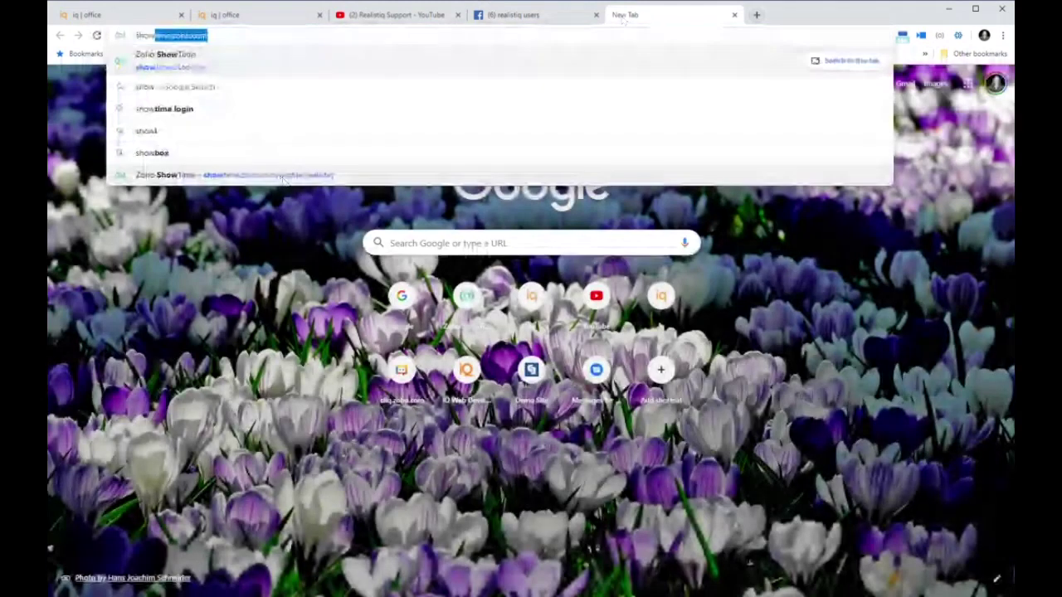
pyautogui.click(282, 176)
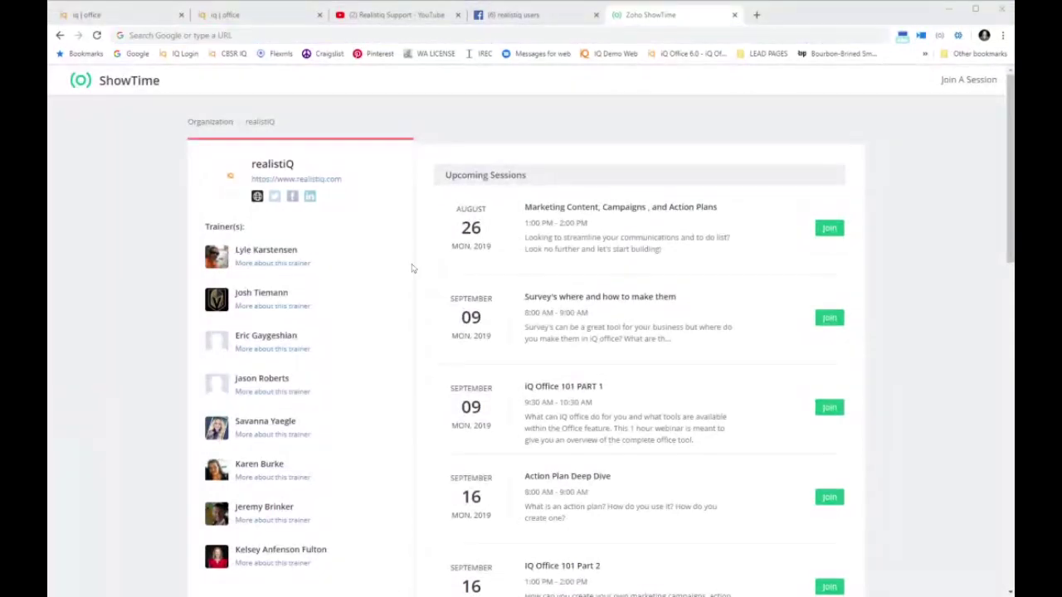
pyautogui.scroll(-4, 464, 348)
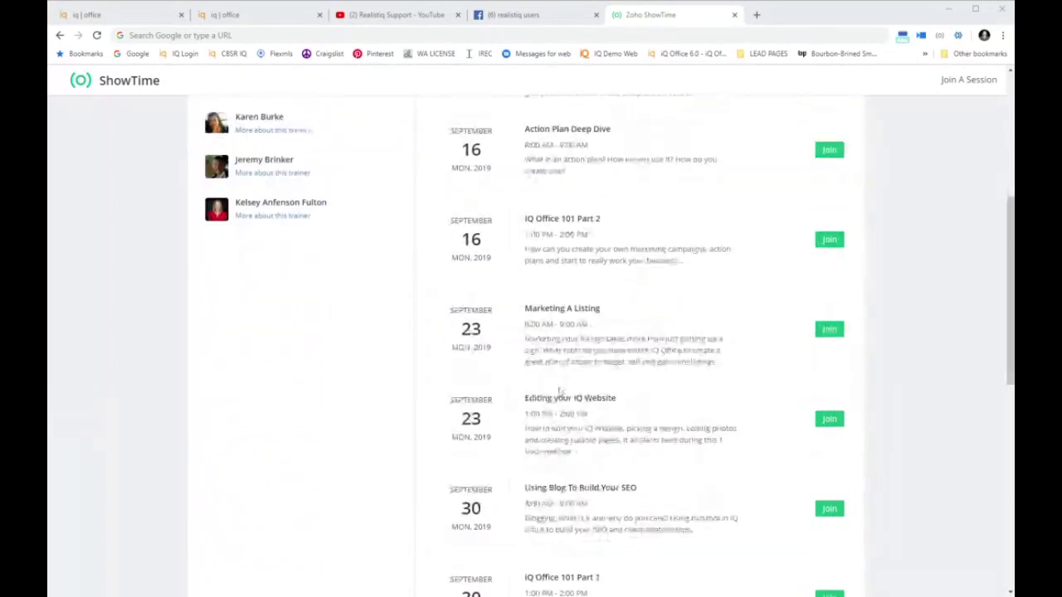
pyautogui.scroll(-2, 628, 415)
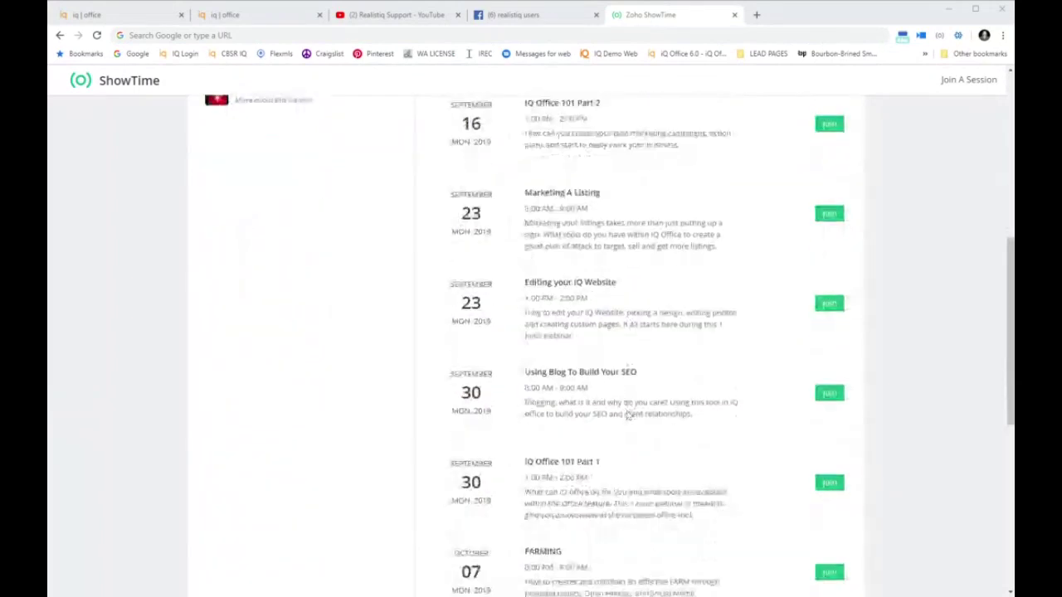
pyautogui.scroll(-2, 628, 415)
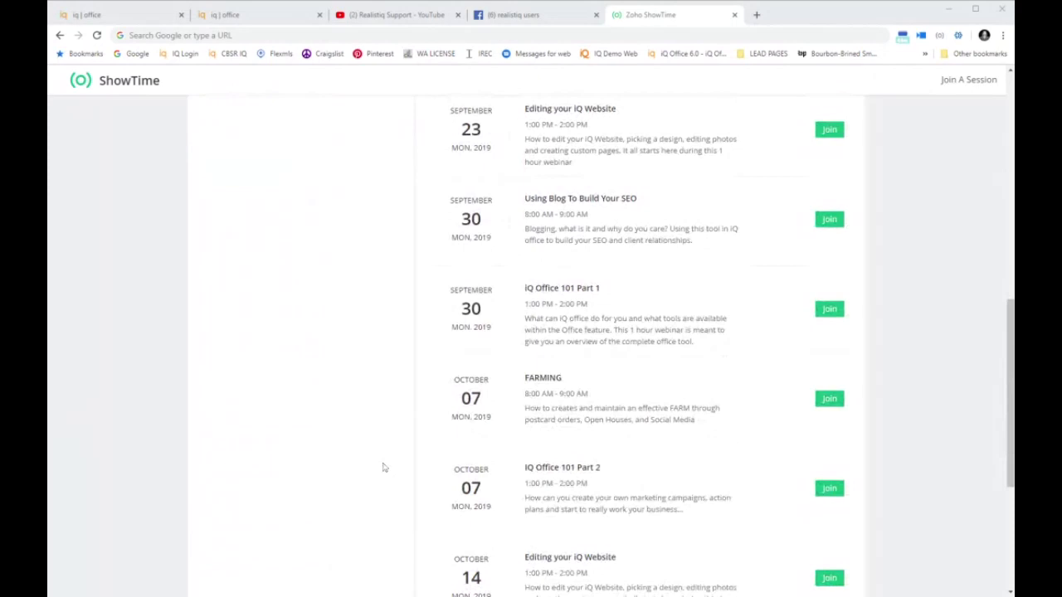
pyautogui.scroll(8, 383, 467)
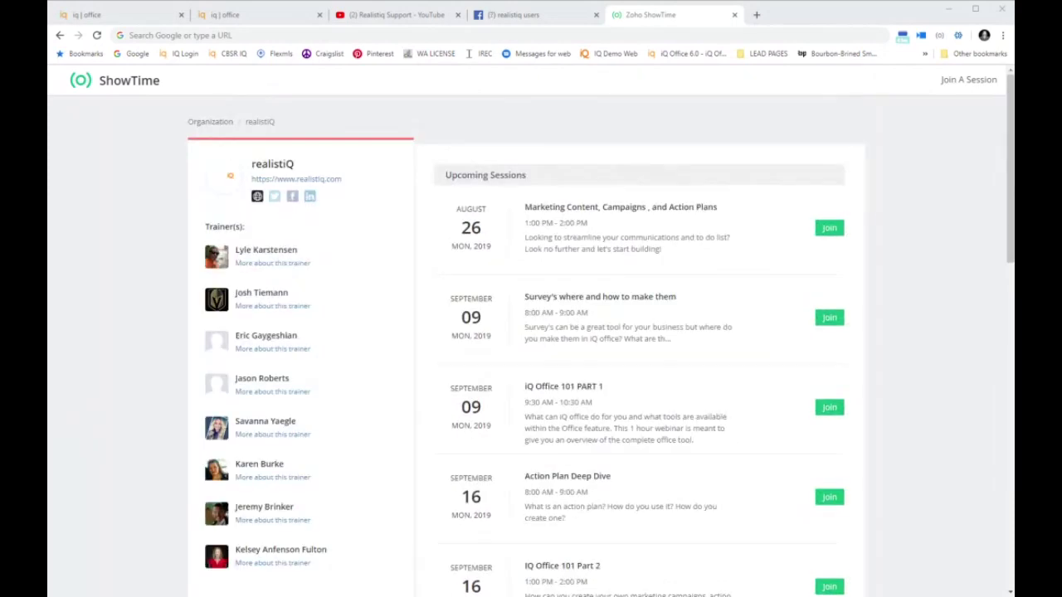